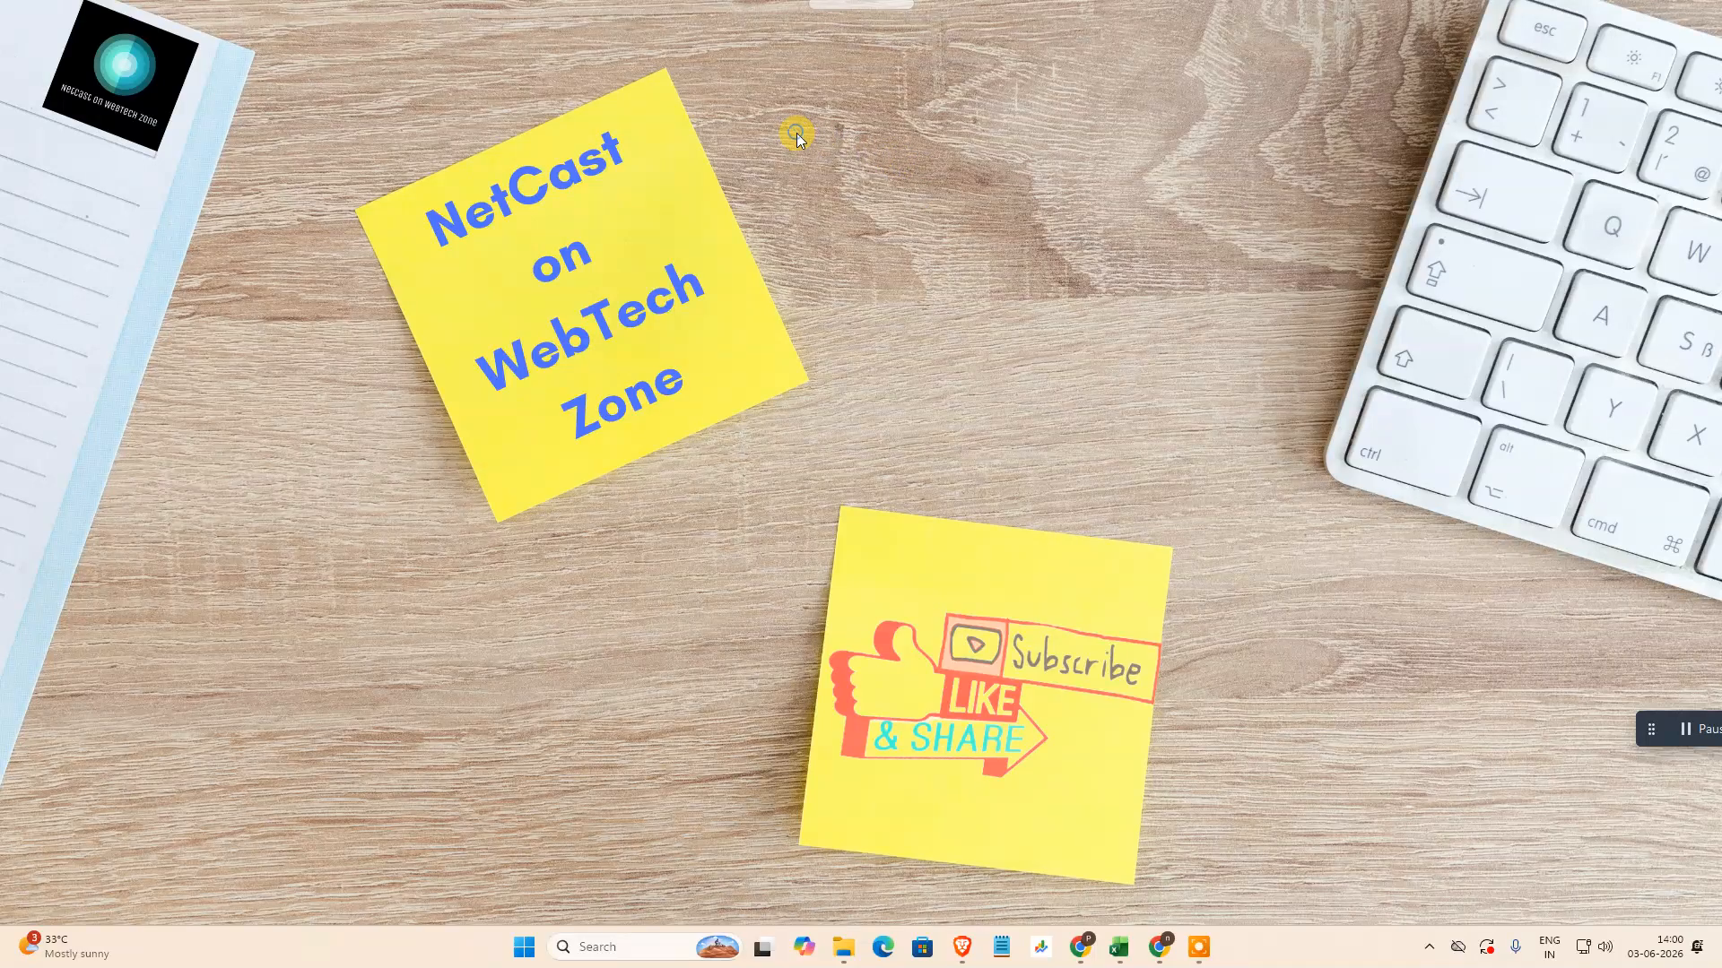
Step: Add the black car photo from the recently used elements to the blank presentation page
left_click(875, 209)
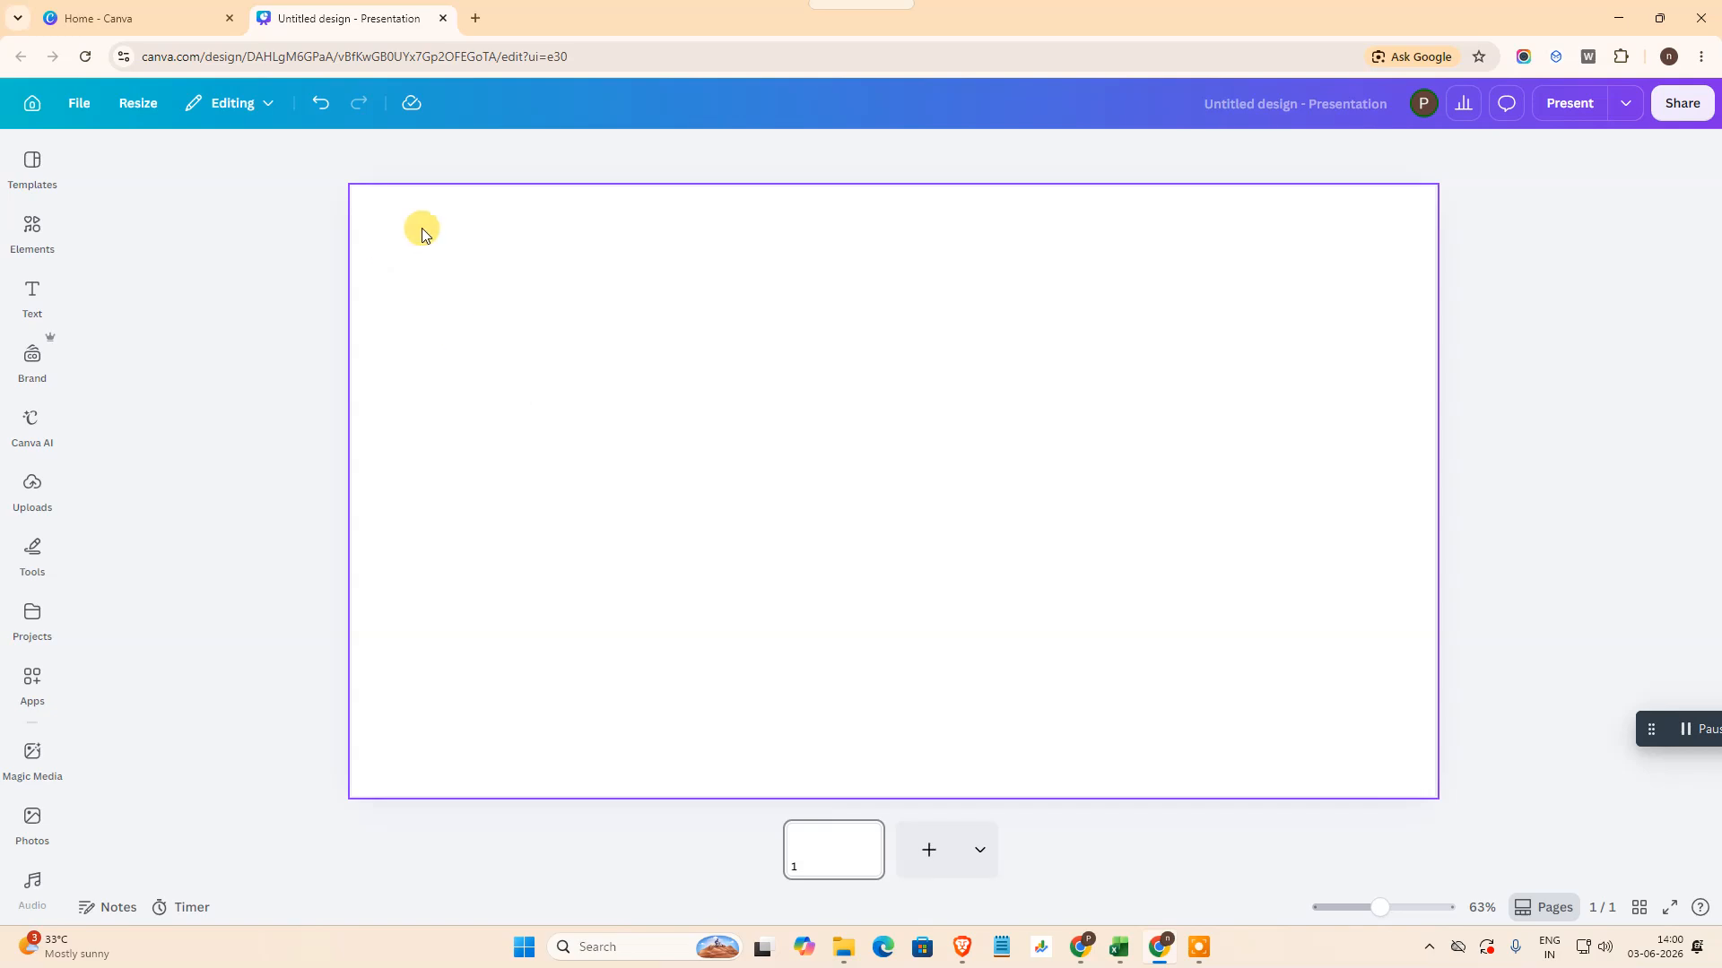
left_click(13, 253)
left_click(14, 258)
left_click(19, 260)
left_click(260, 327)
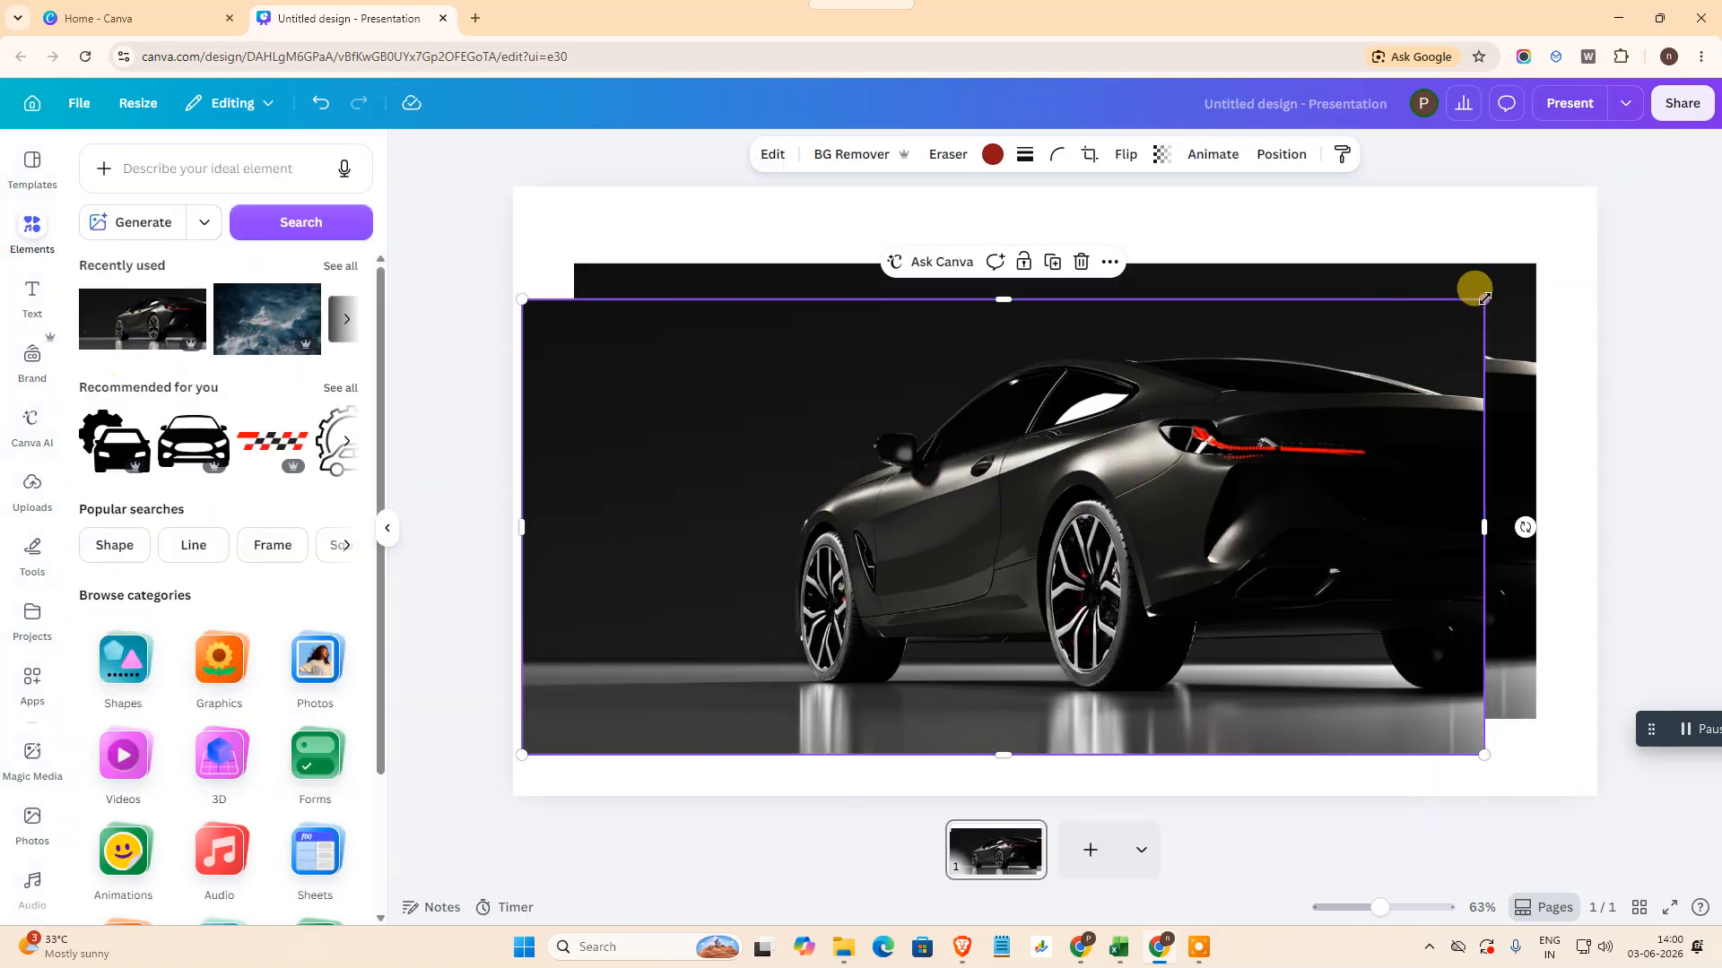
Step: Delete the duplicate car photo and move the remaining one to the upper right of the page
left_click_drag(1485, 299, 1426, 329)
left_click(1480, 345)
key("Delete")
left_click_drag(884, 489, 1188, 303)
Step: Add the recently used dark ocean photo, shrink it and place it in the lower left of the page
left_click(32, 488)
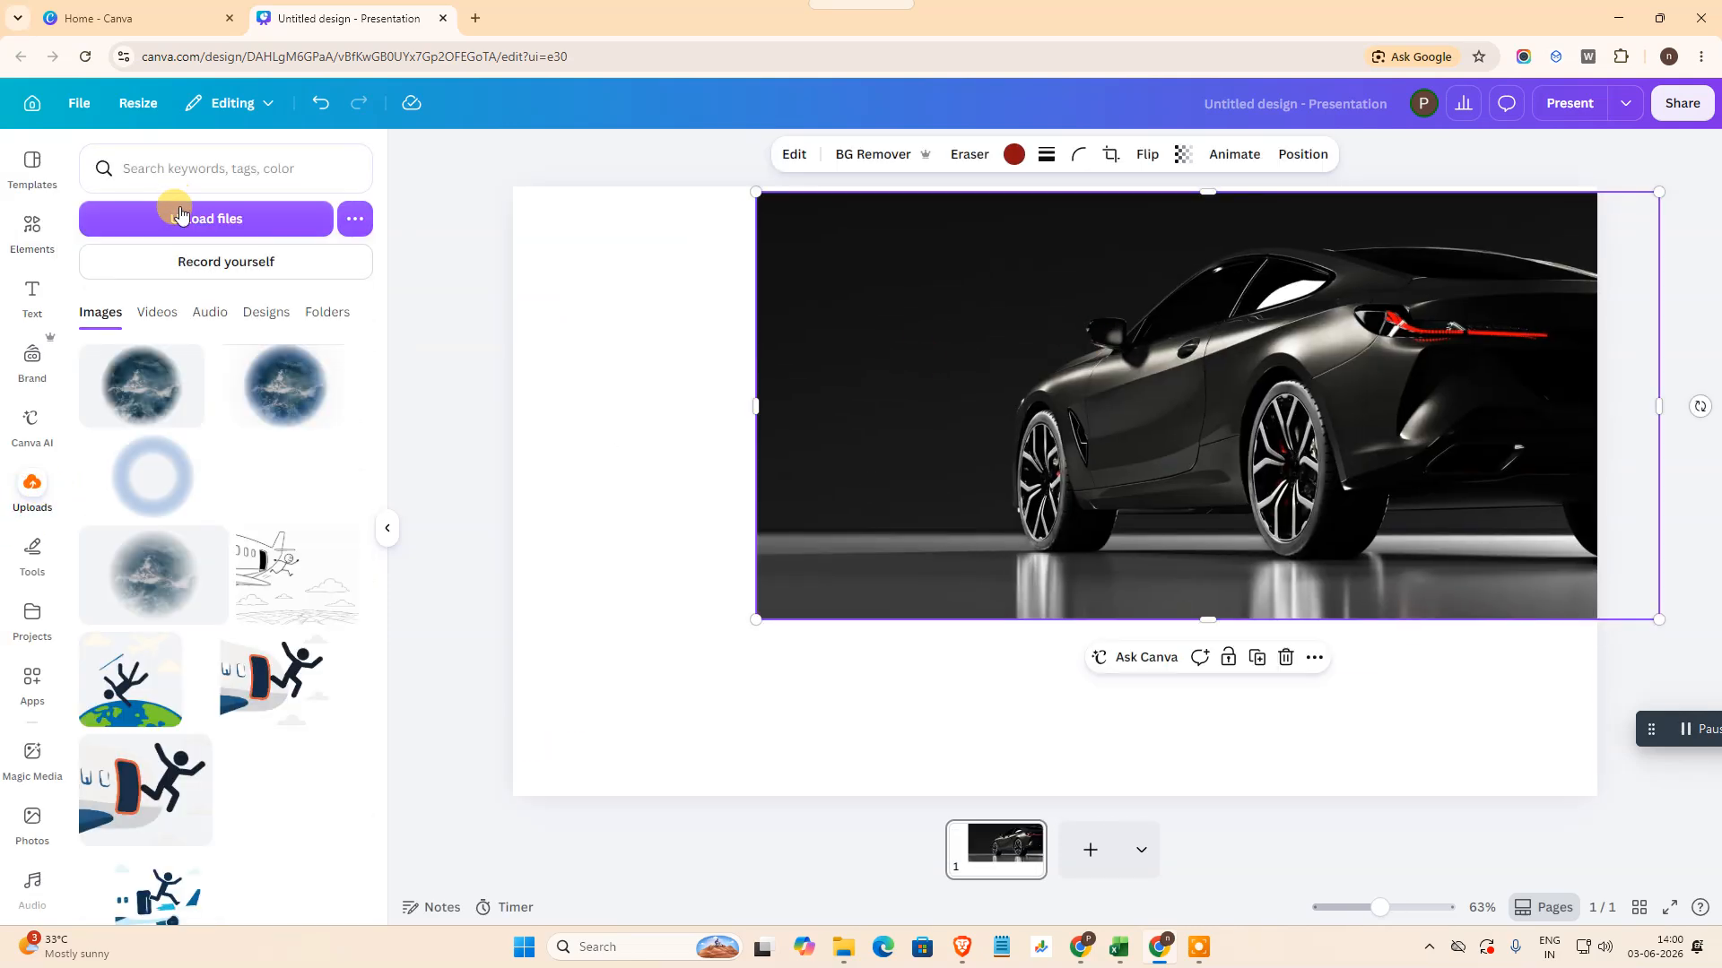
left_click(30, 231)
left_click(132, 318)
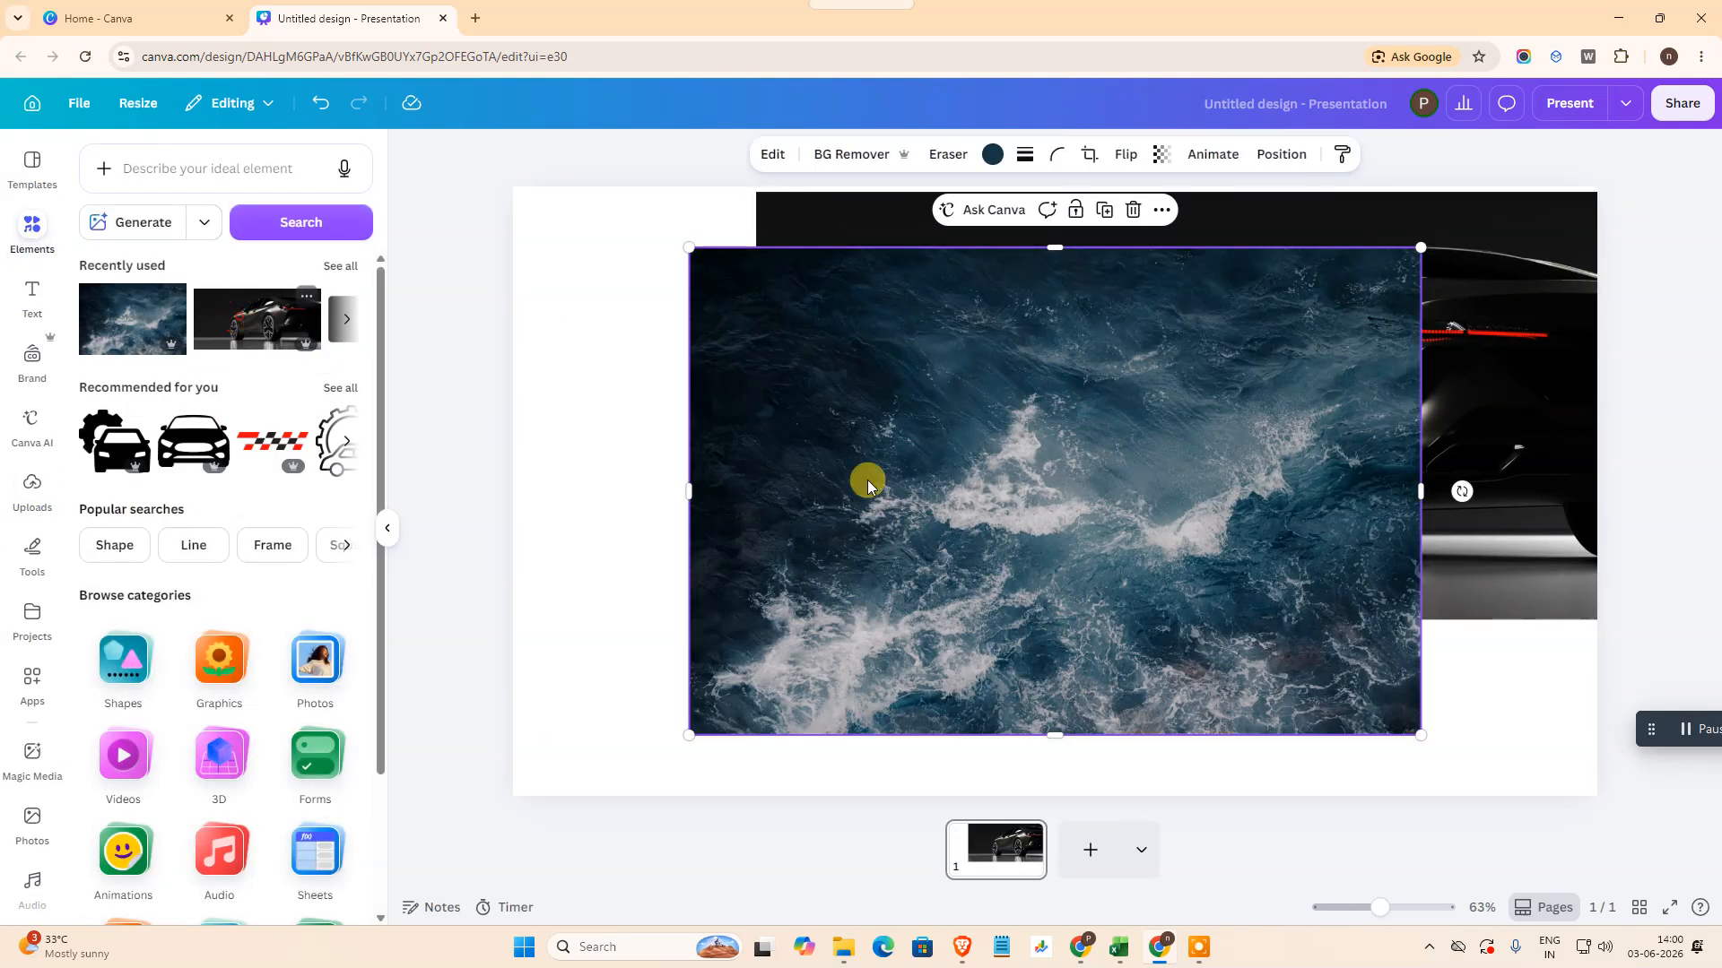
left_click_drag(868, 485, 787, 503)
left_click_drag(1342, 266, 1100, 428)
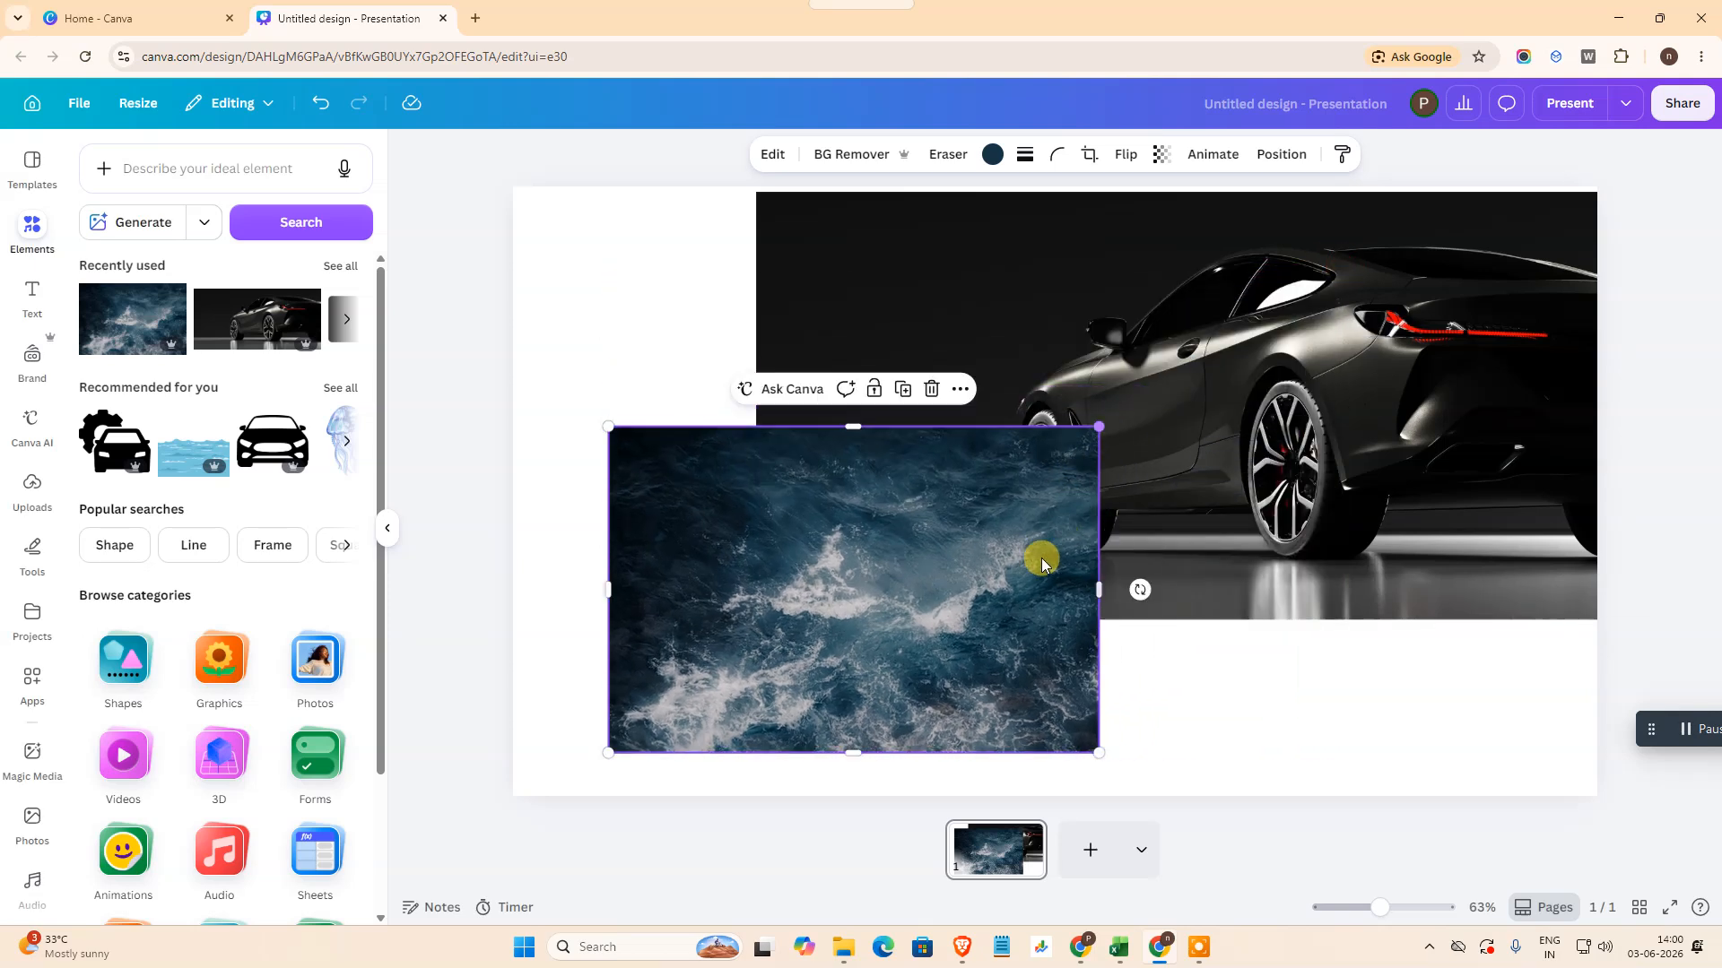
left_click_drag(1061, 542, 988, 545)
Step: Narrow the car photo and position it fully inside the upper right area of the page
left_click(1329, 369)
left_click_drag(876, 332, 1015, 356)
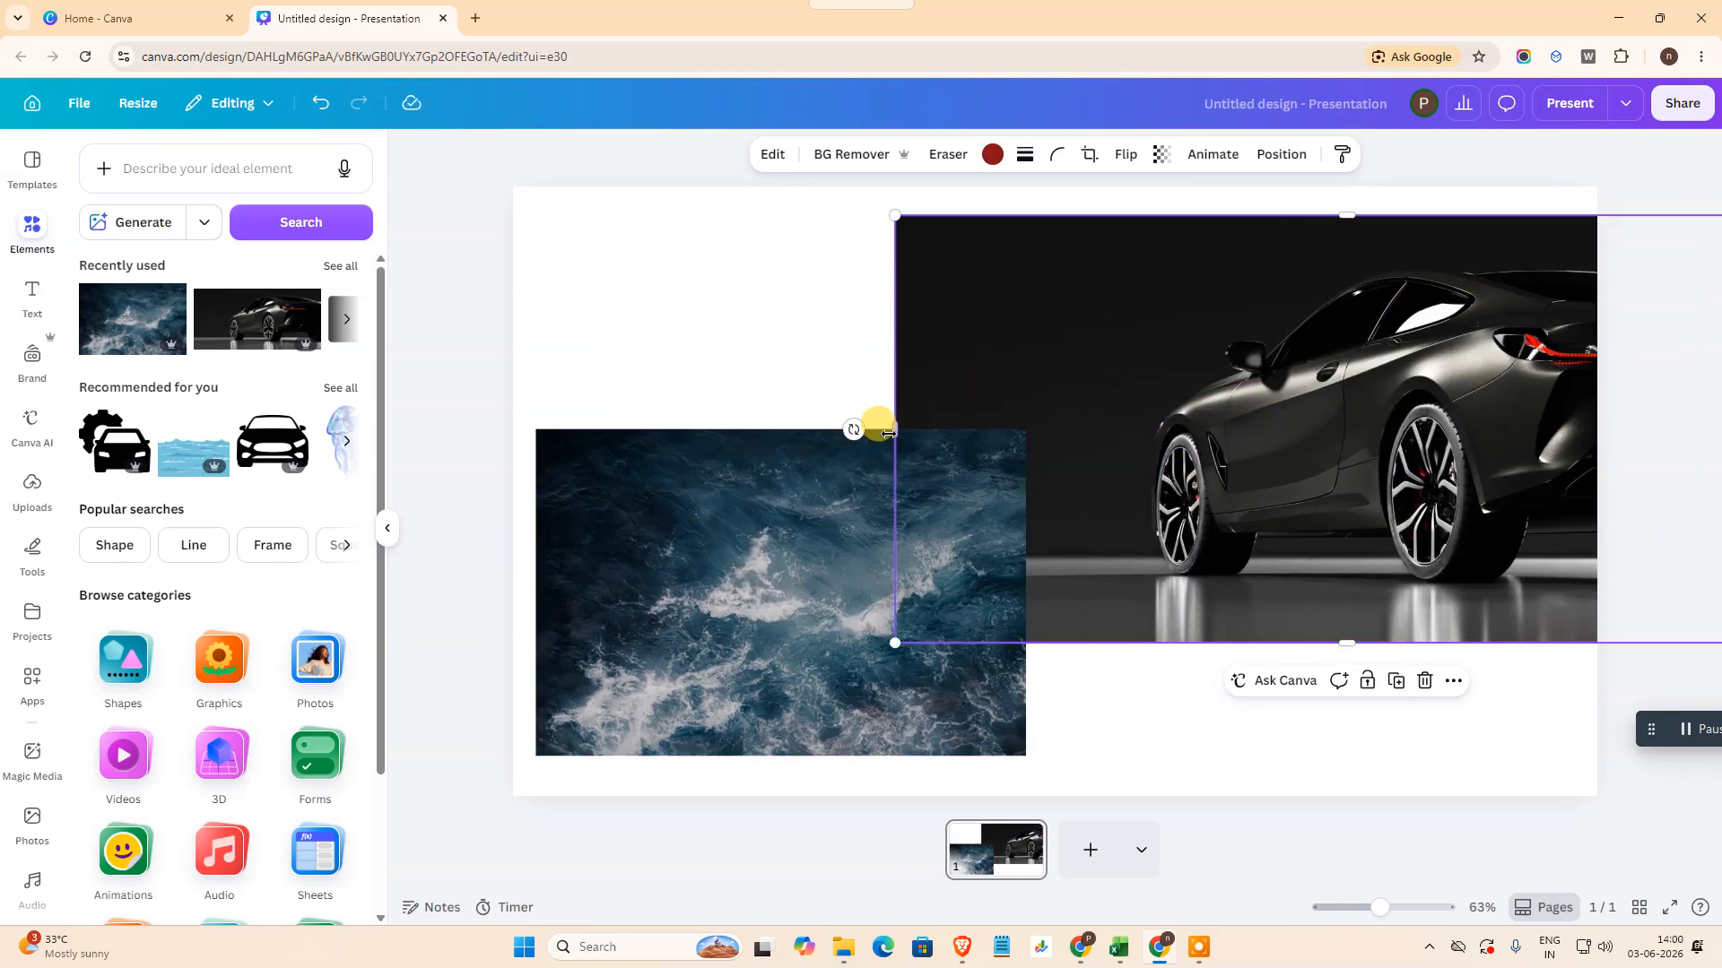
left_click_drag(897, 430, 1055, 428)
left_click_drag(1266, 382, 962, 387)
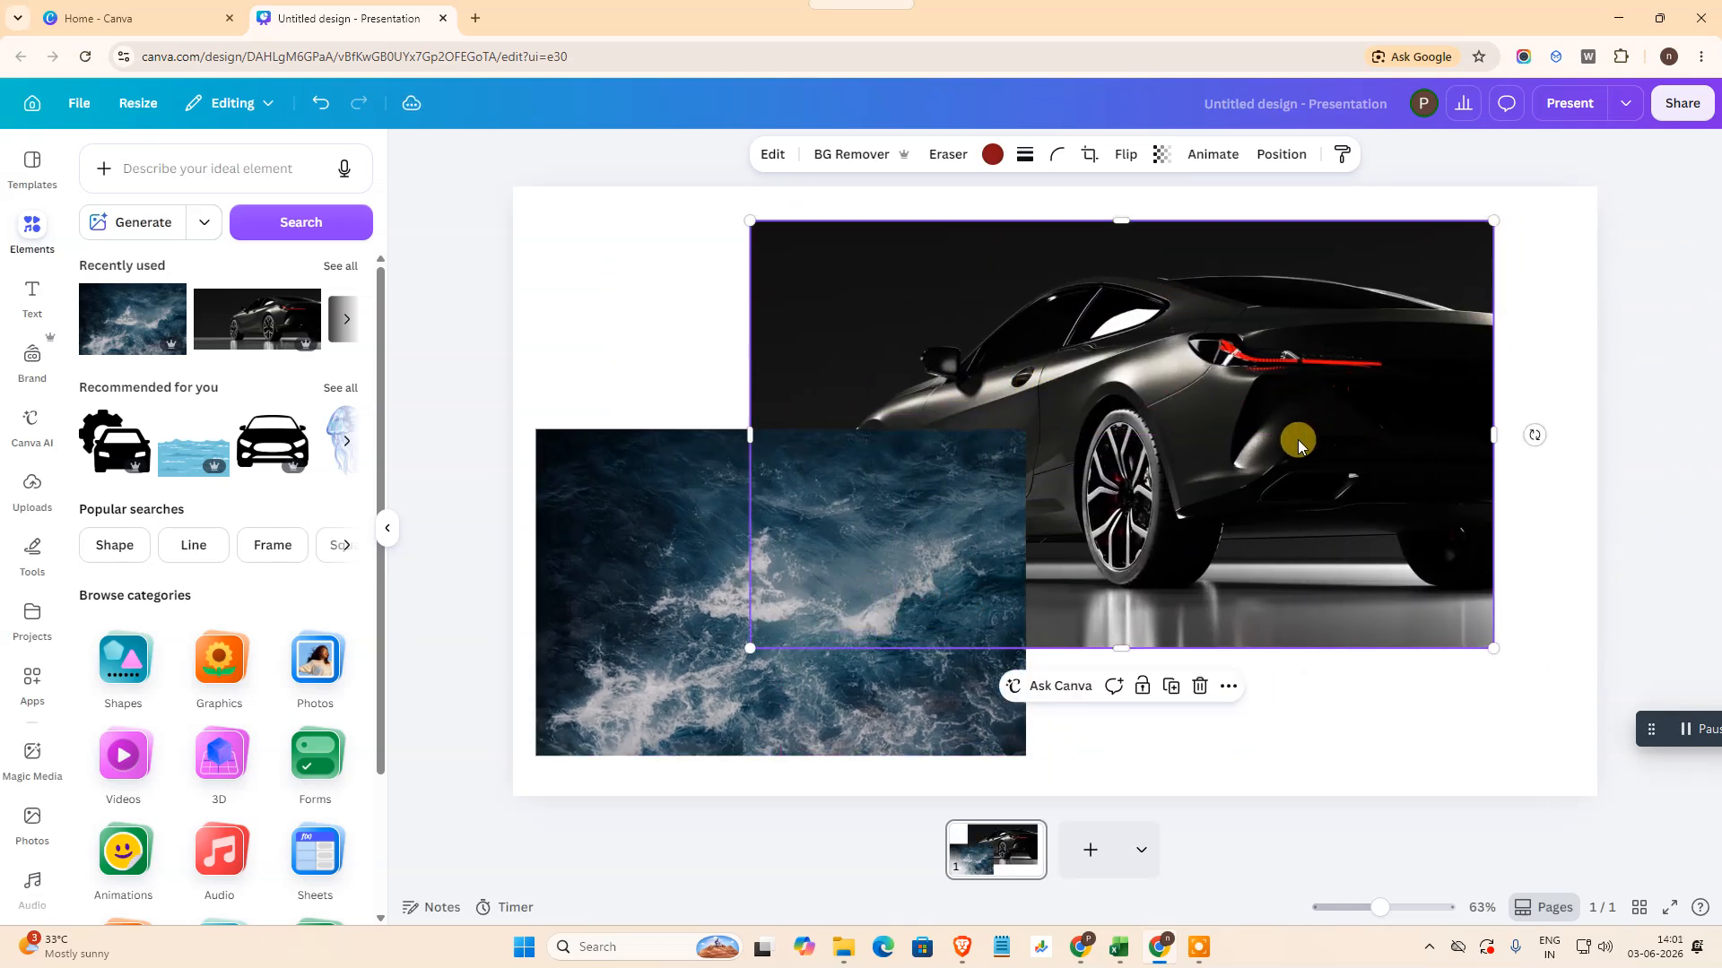
left_click_drag(1296, 440, 1360, 423)
Step: Move the ocean photo to the page's upper left corner and enlarge it to cover the whole page
left_click(654, 568)
left_click_drag(654, 568, 623, 308)
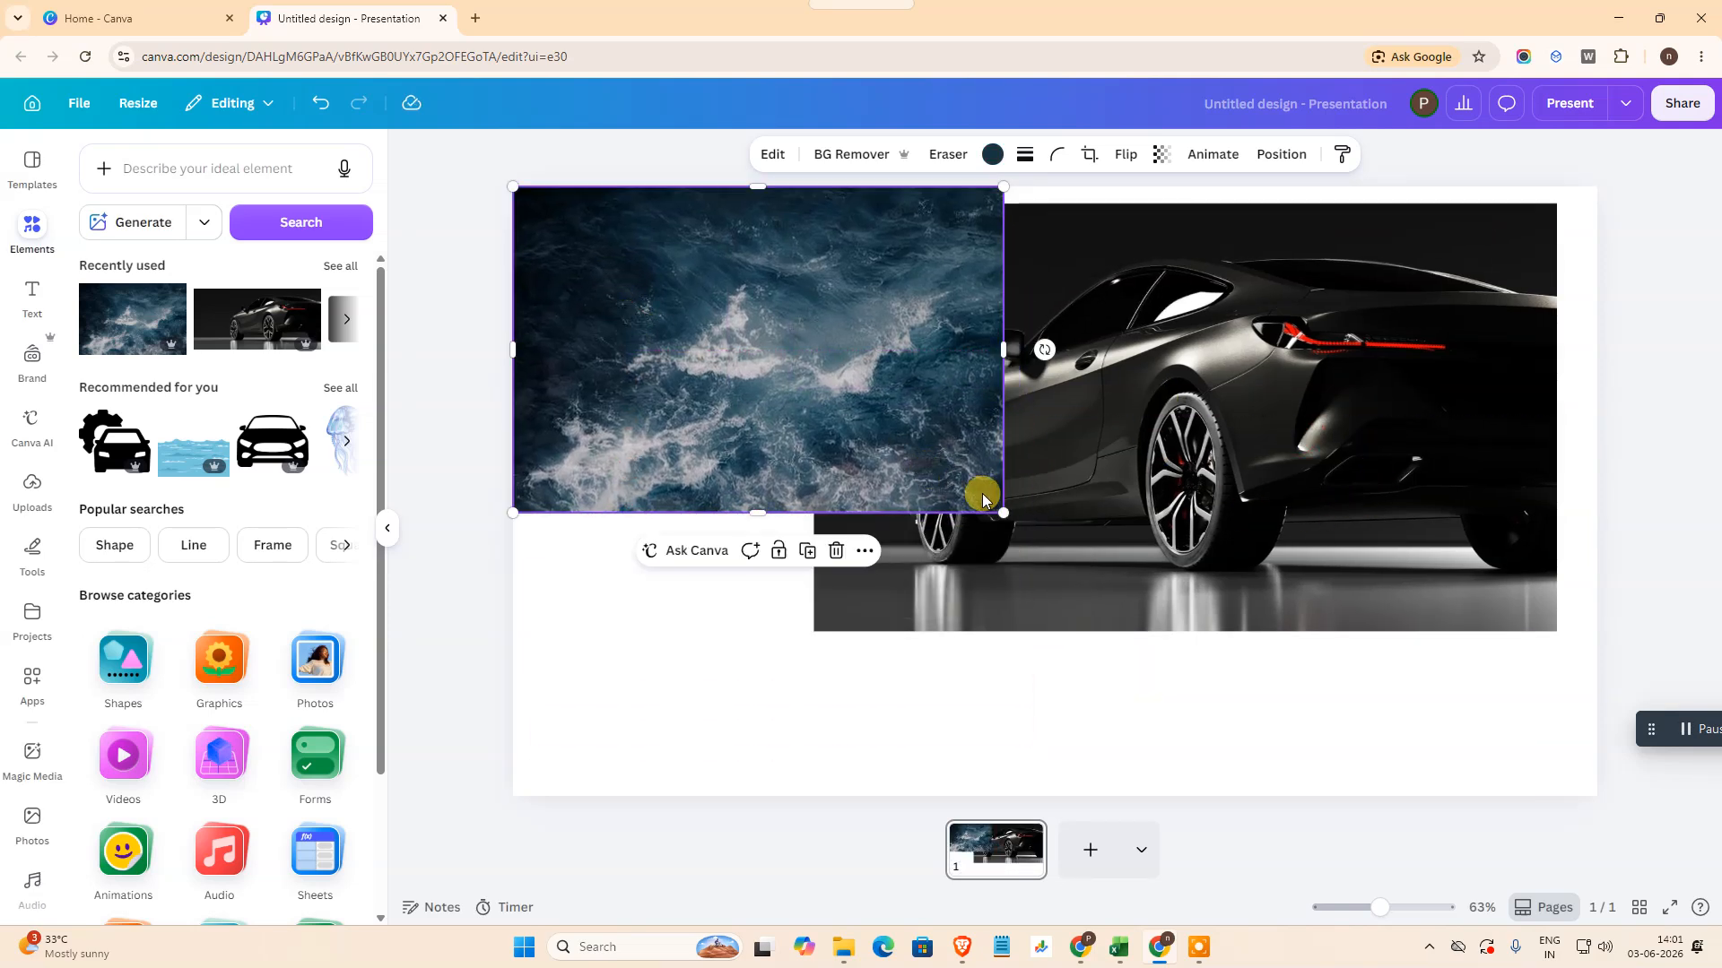
left_click_drag(997, 509, 1416, 786)
left_click_drag(1424, 493, 1597, 491)
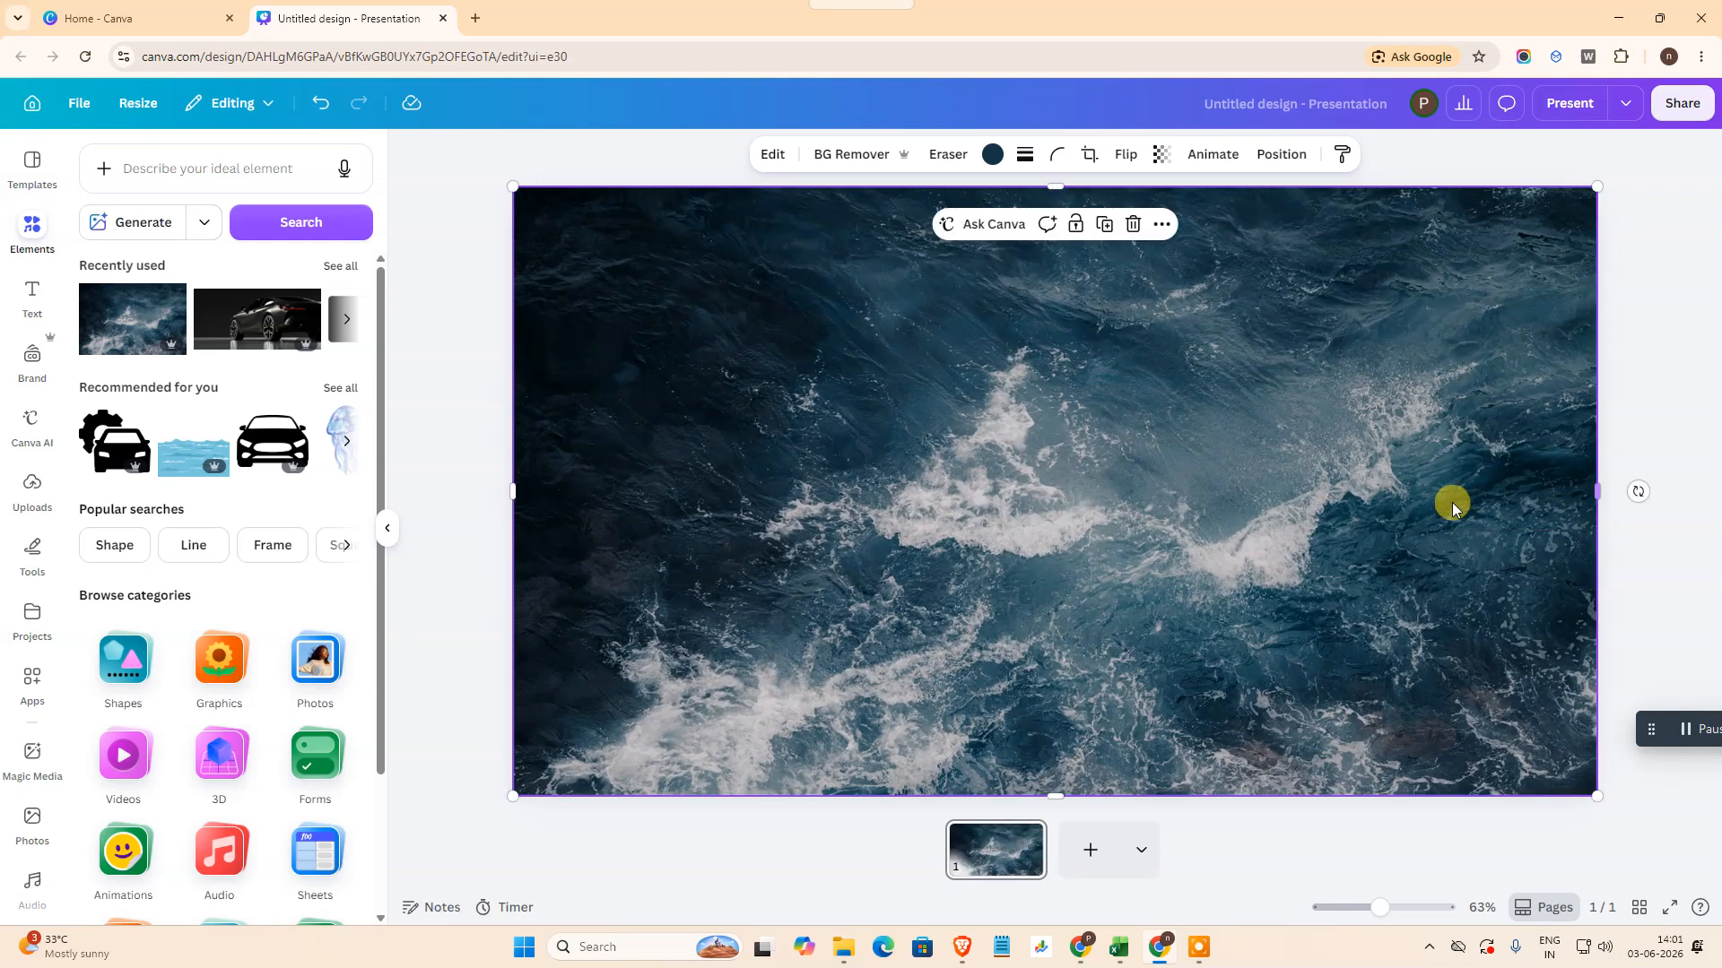
Step: Send the ocean photo behind the car photo, and send the recentred car photo back behind the ocean
key("ctrl+bracketleft")
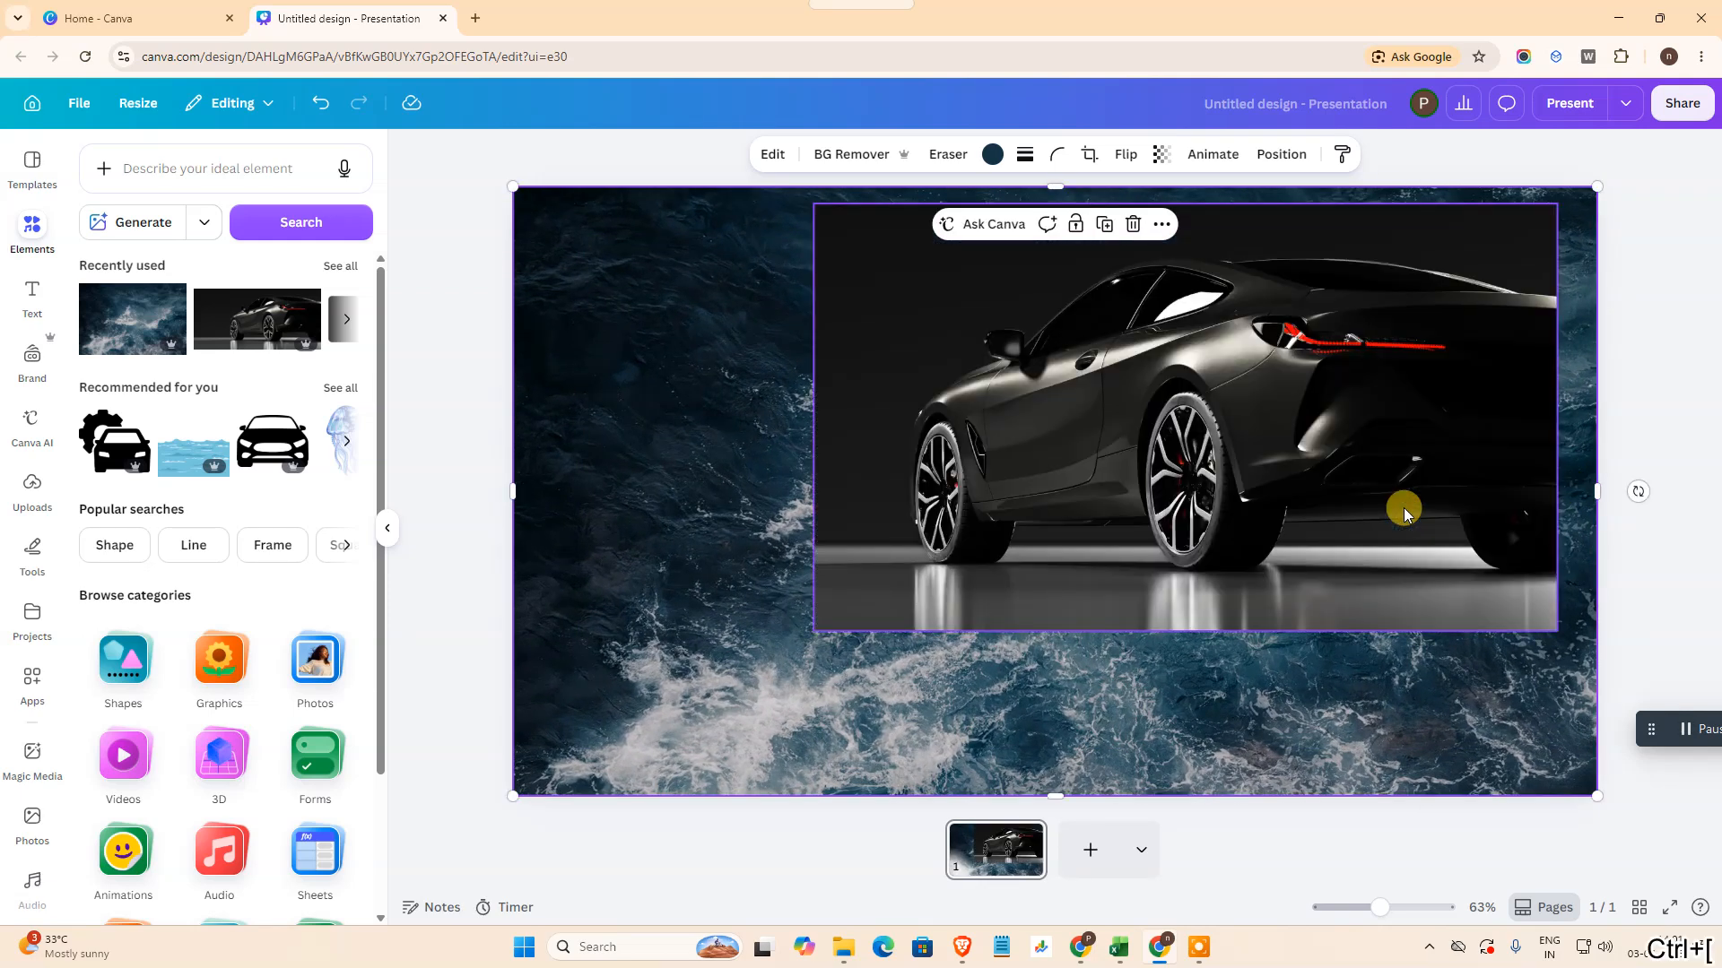
left_click(1295, 434)
left_click_drag(1295, 434, 1170, 486)
key("ctrl+bracketleft")
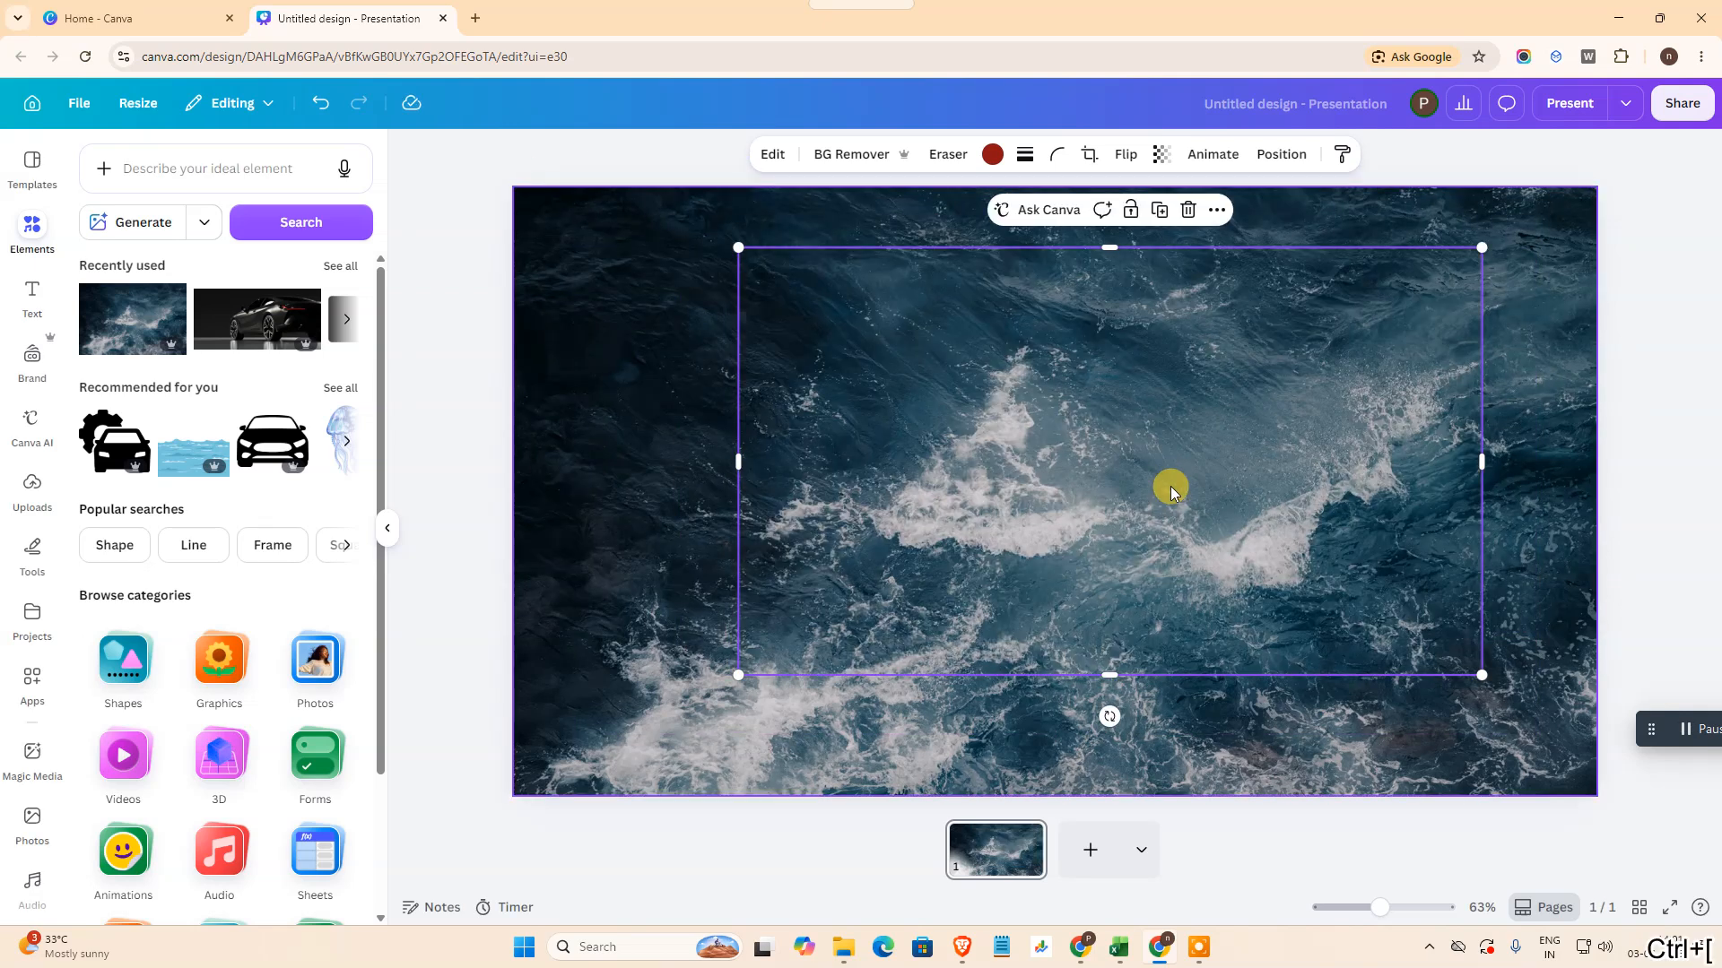
left_click(1670, 363)
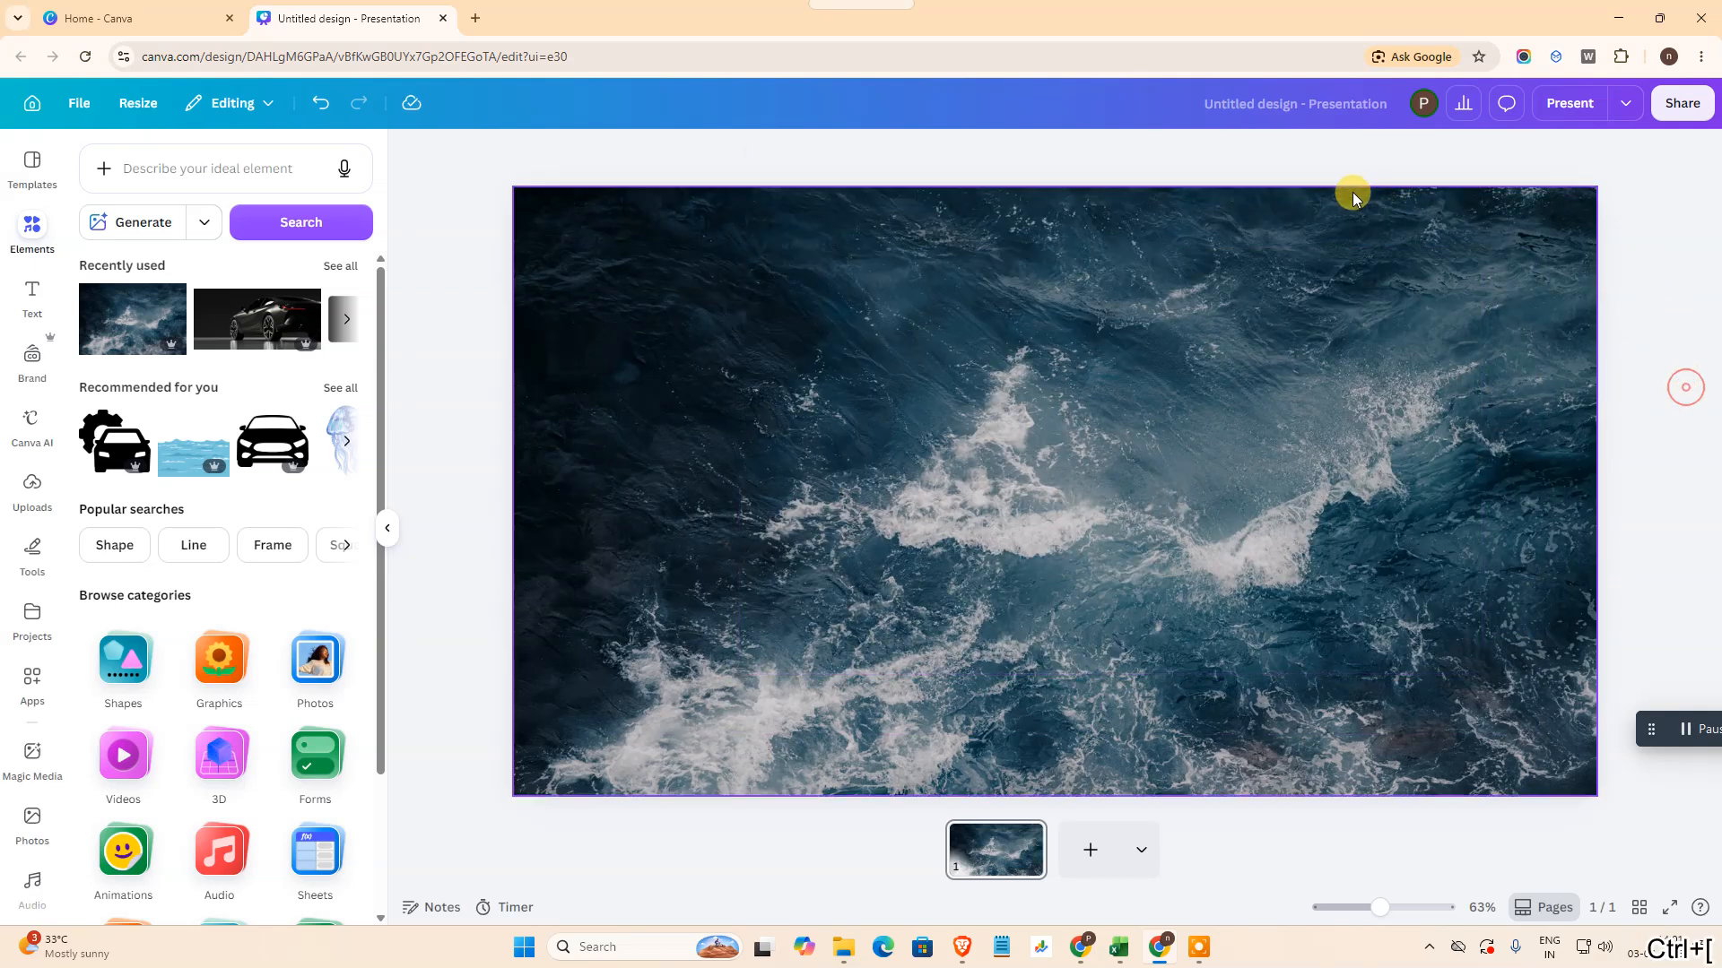
Step: Reorder the layers so the car photo sits above the ocean photo
left_click(1293, 305)
left_click(1281, 154)
left_click(287, 195)
left_click(267, 366)
left_click_drag(295, 381, 287, 300)
Step: Move the car photo to the page's upper left corner and enlarge it to cover the whole page
left_click_drag(1133, 496, 938, 454)
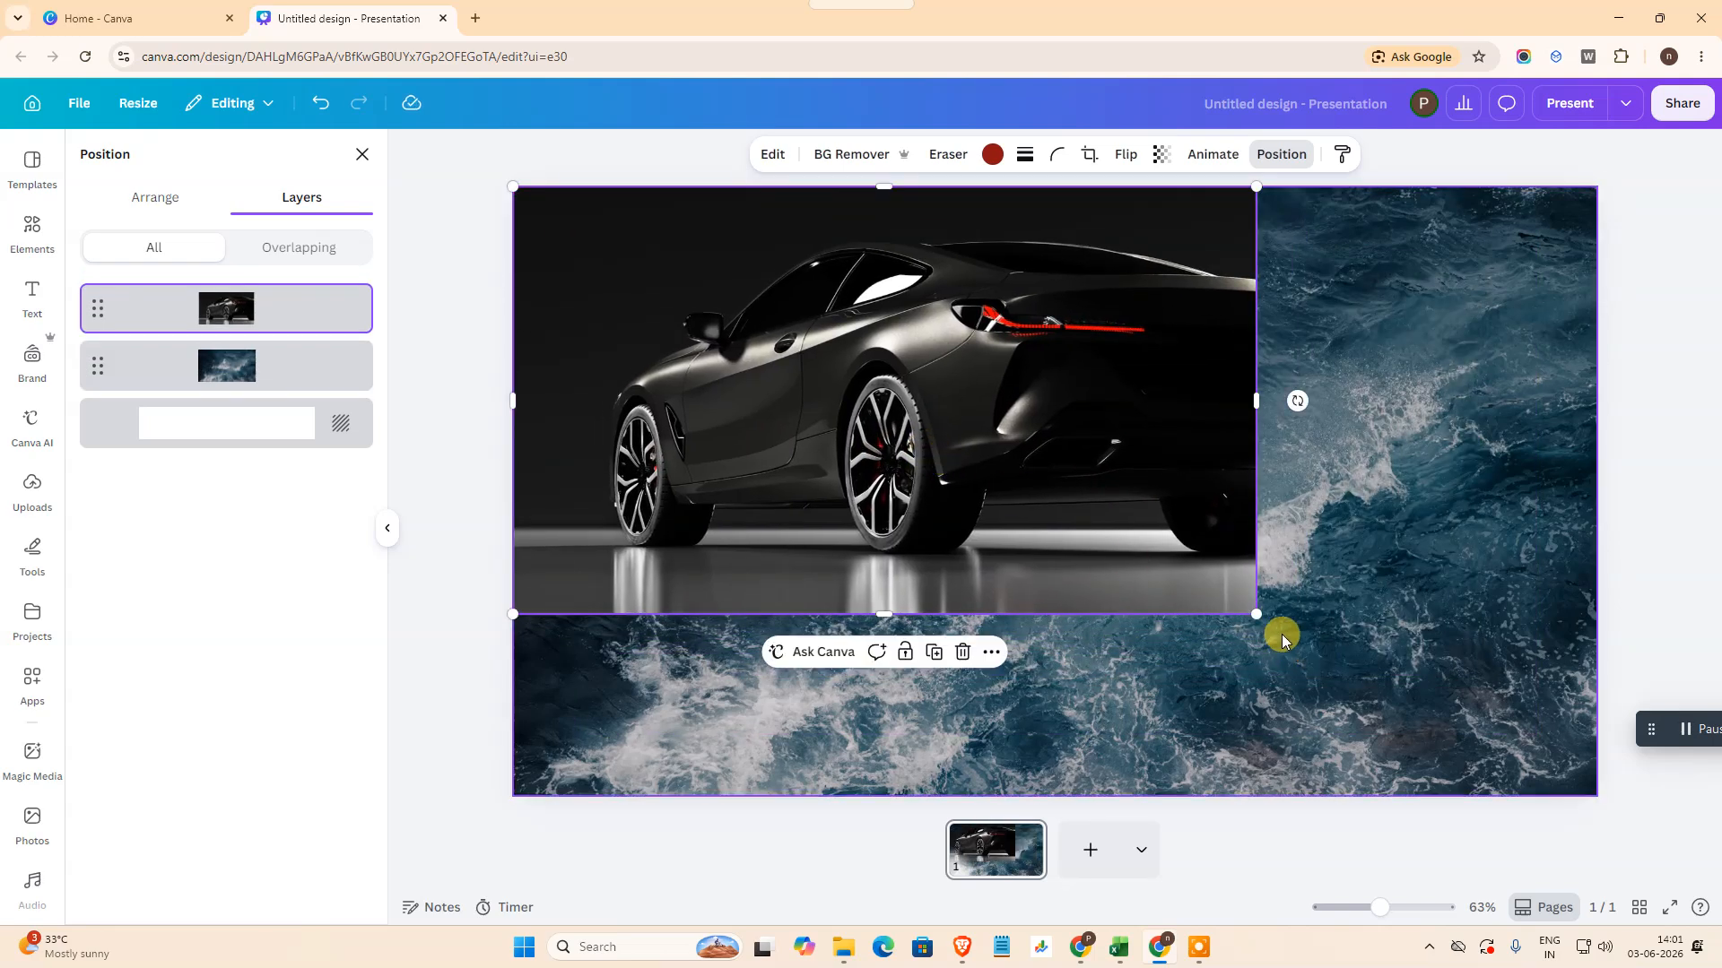
left_click_drag(1249, 617, 1576, 760)
left_click_drag(1571, 492, 1597, 492)
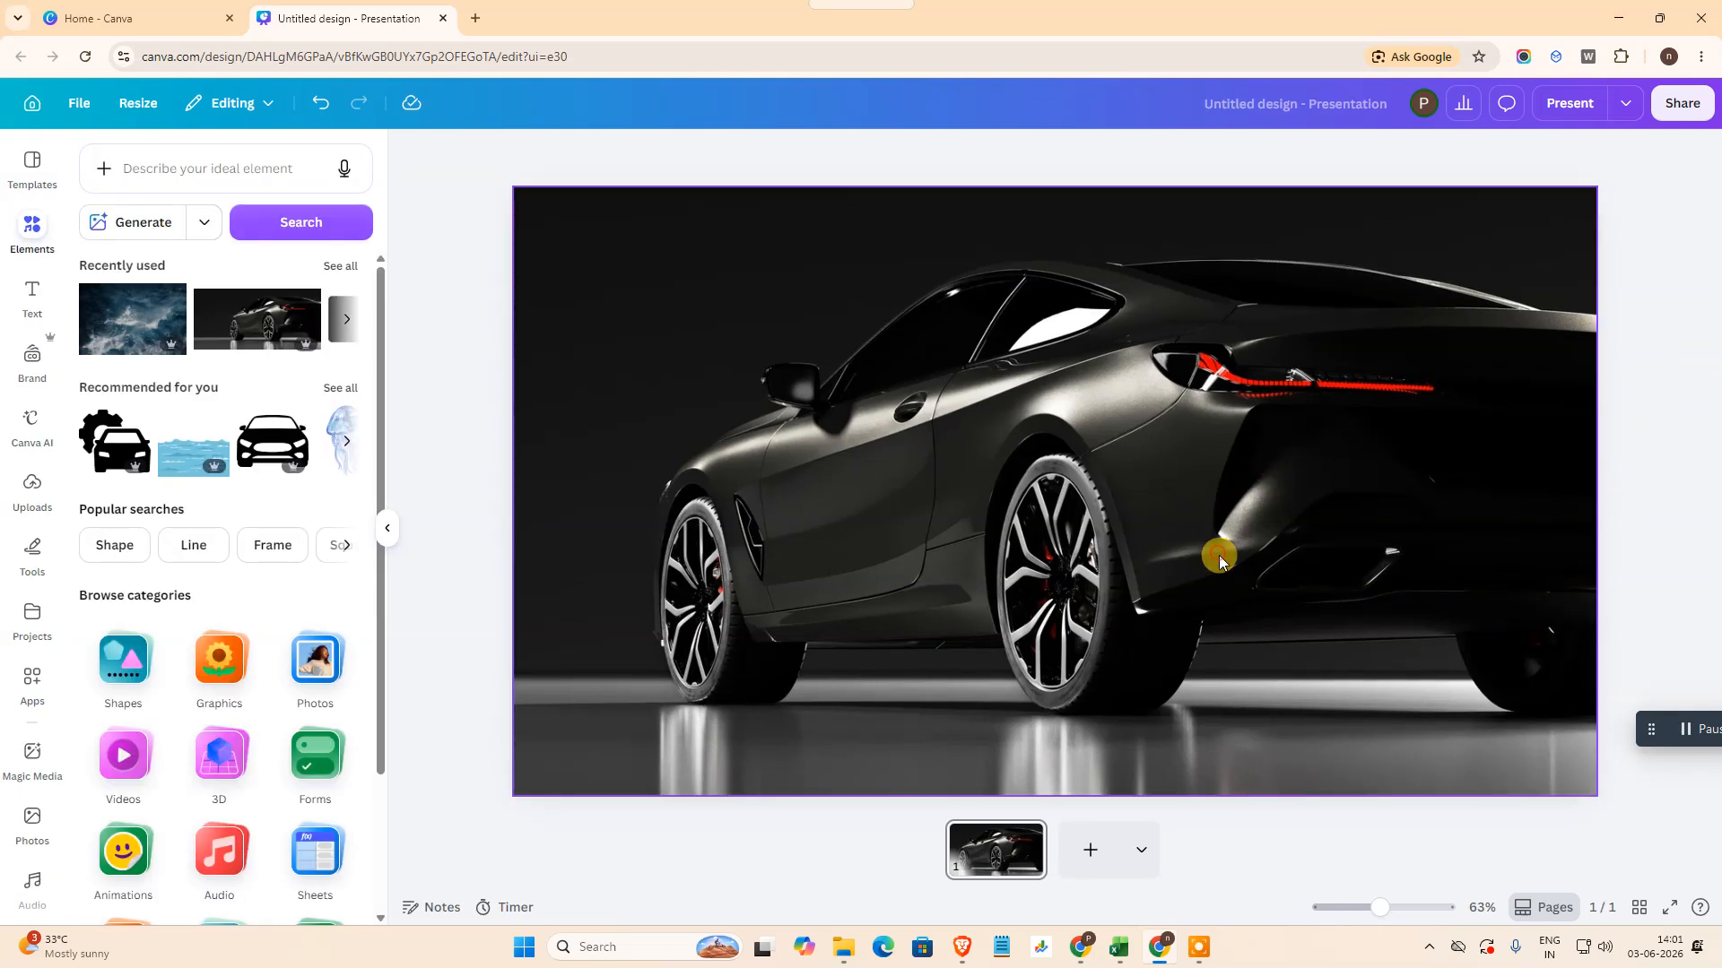
Step: Try making the car photo semi-transparent over the ocean photo, and undo the change
left_click(1165, 160)
left_click_drag(1206, 228, 1118, 235)
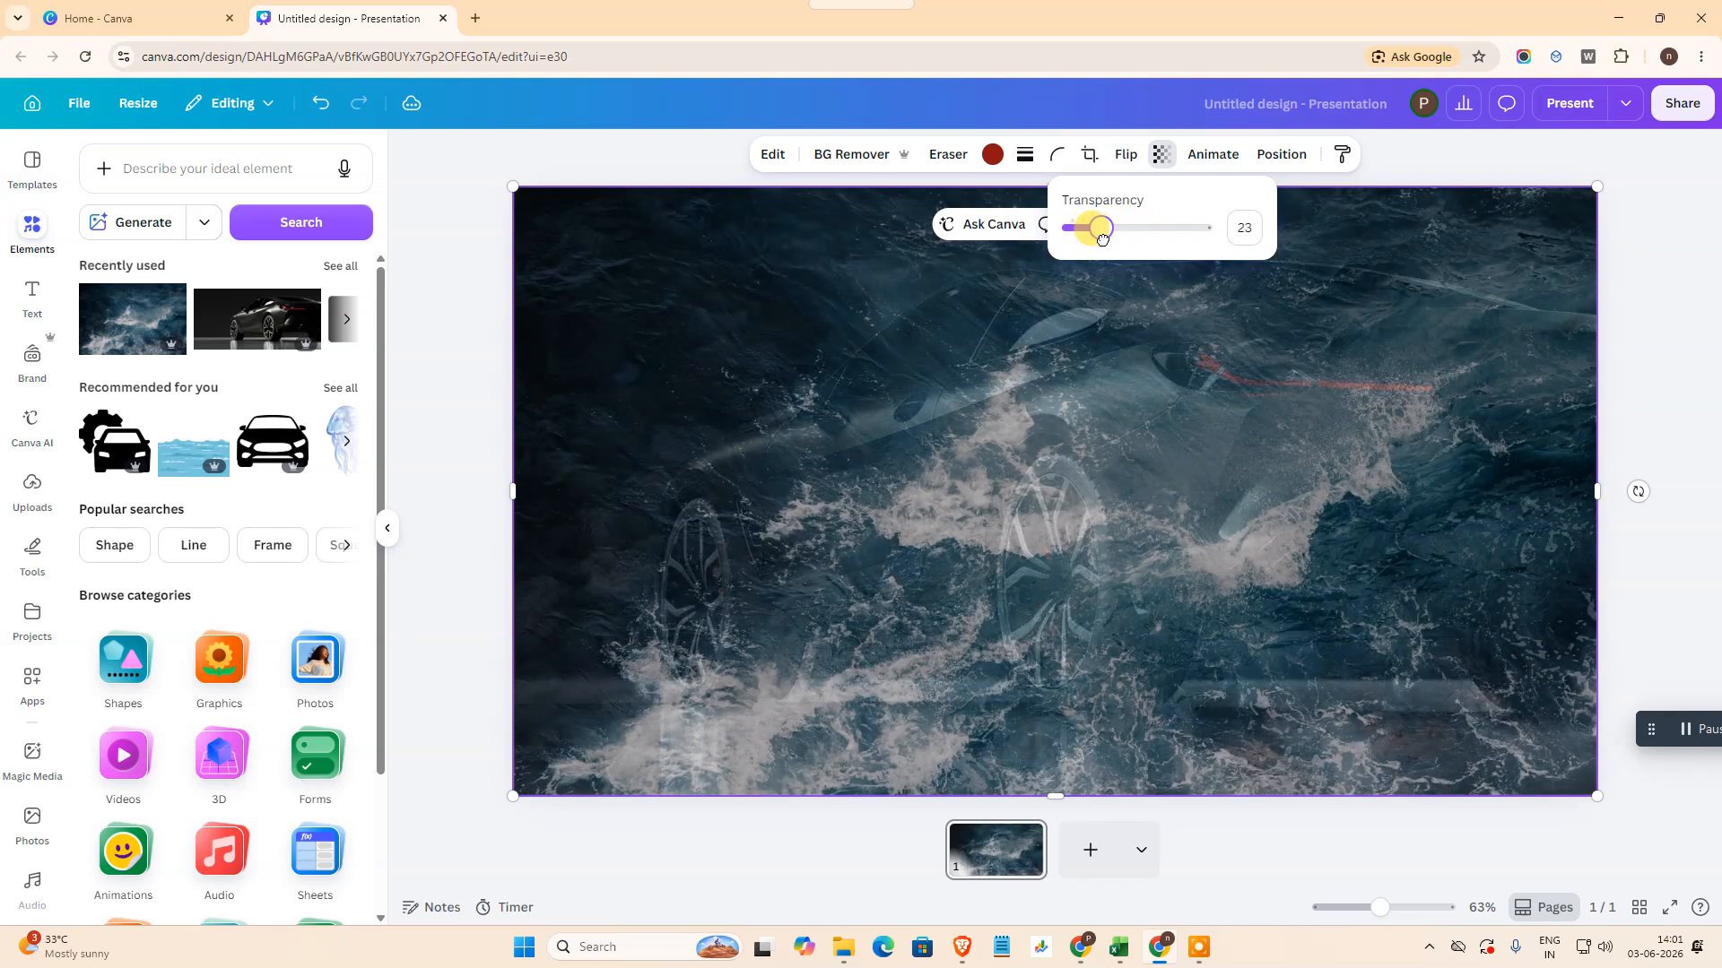
left_click(1631, 268)
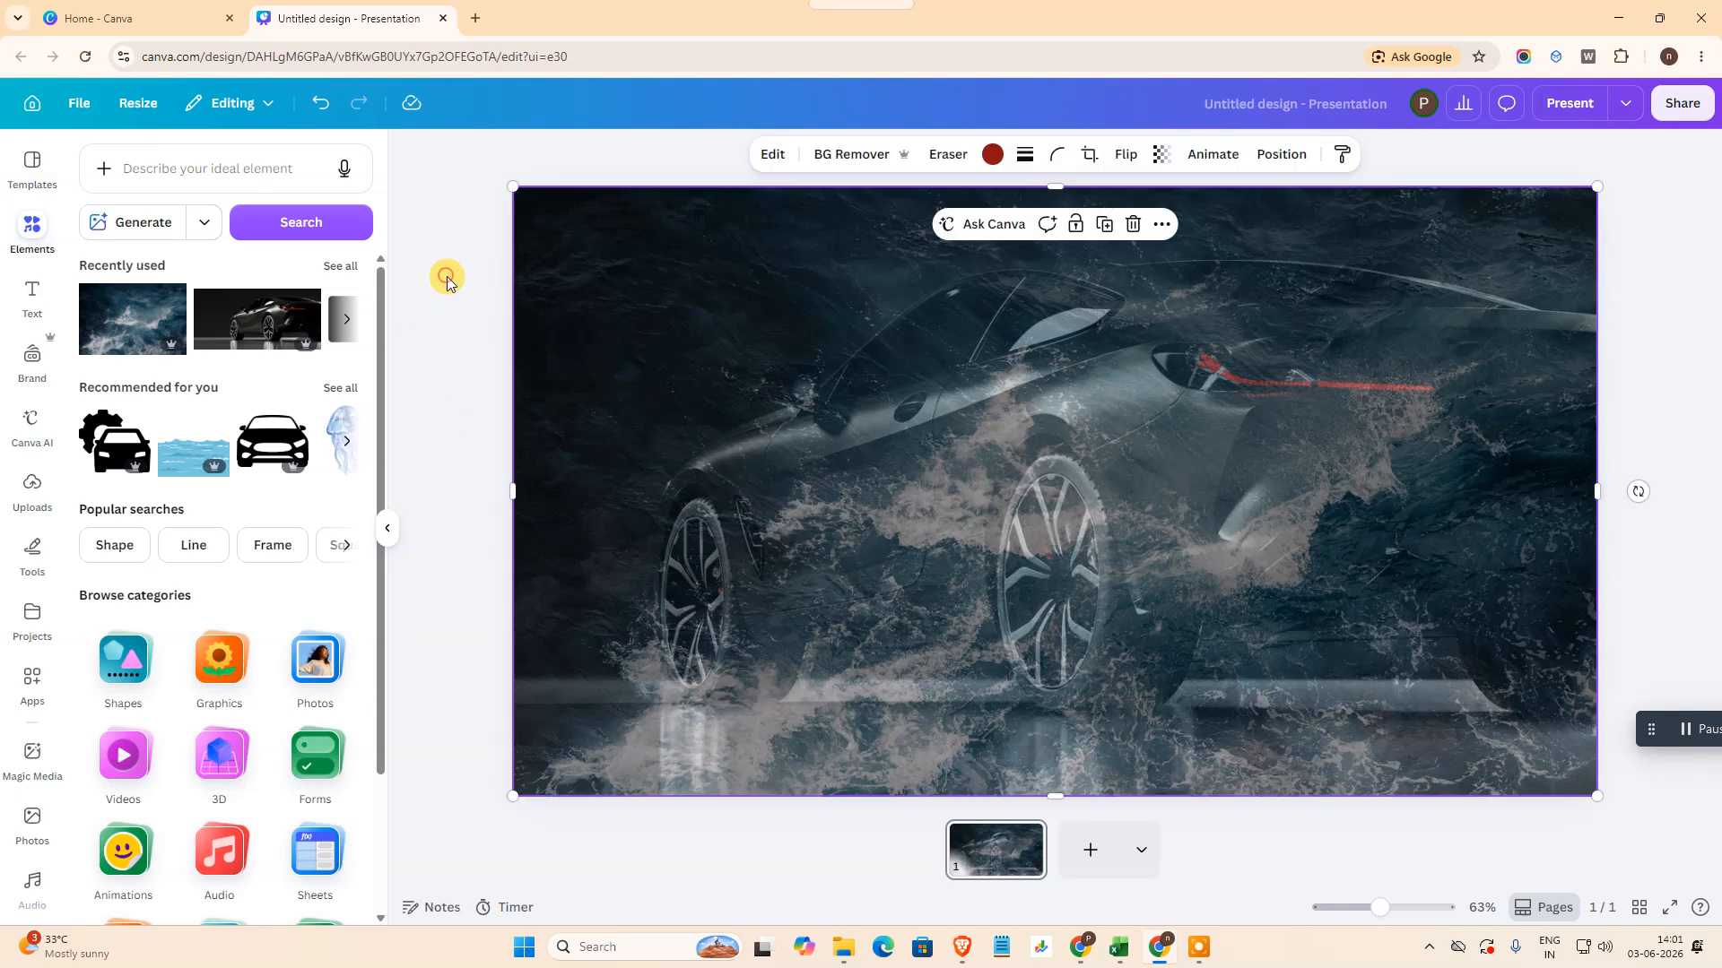
key("ctrl+z")
Step: Try shifting and resizing the overlapping car and ocean photos, and undo the changes
left_click_drag(847, 553, 554, 693)
left_click_drag(517, 792, 665, 707)
left_click_drag(1038, 473, 1195, 434)
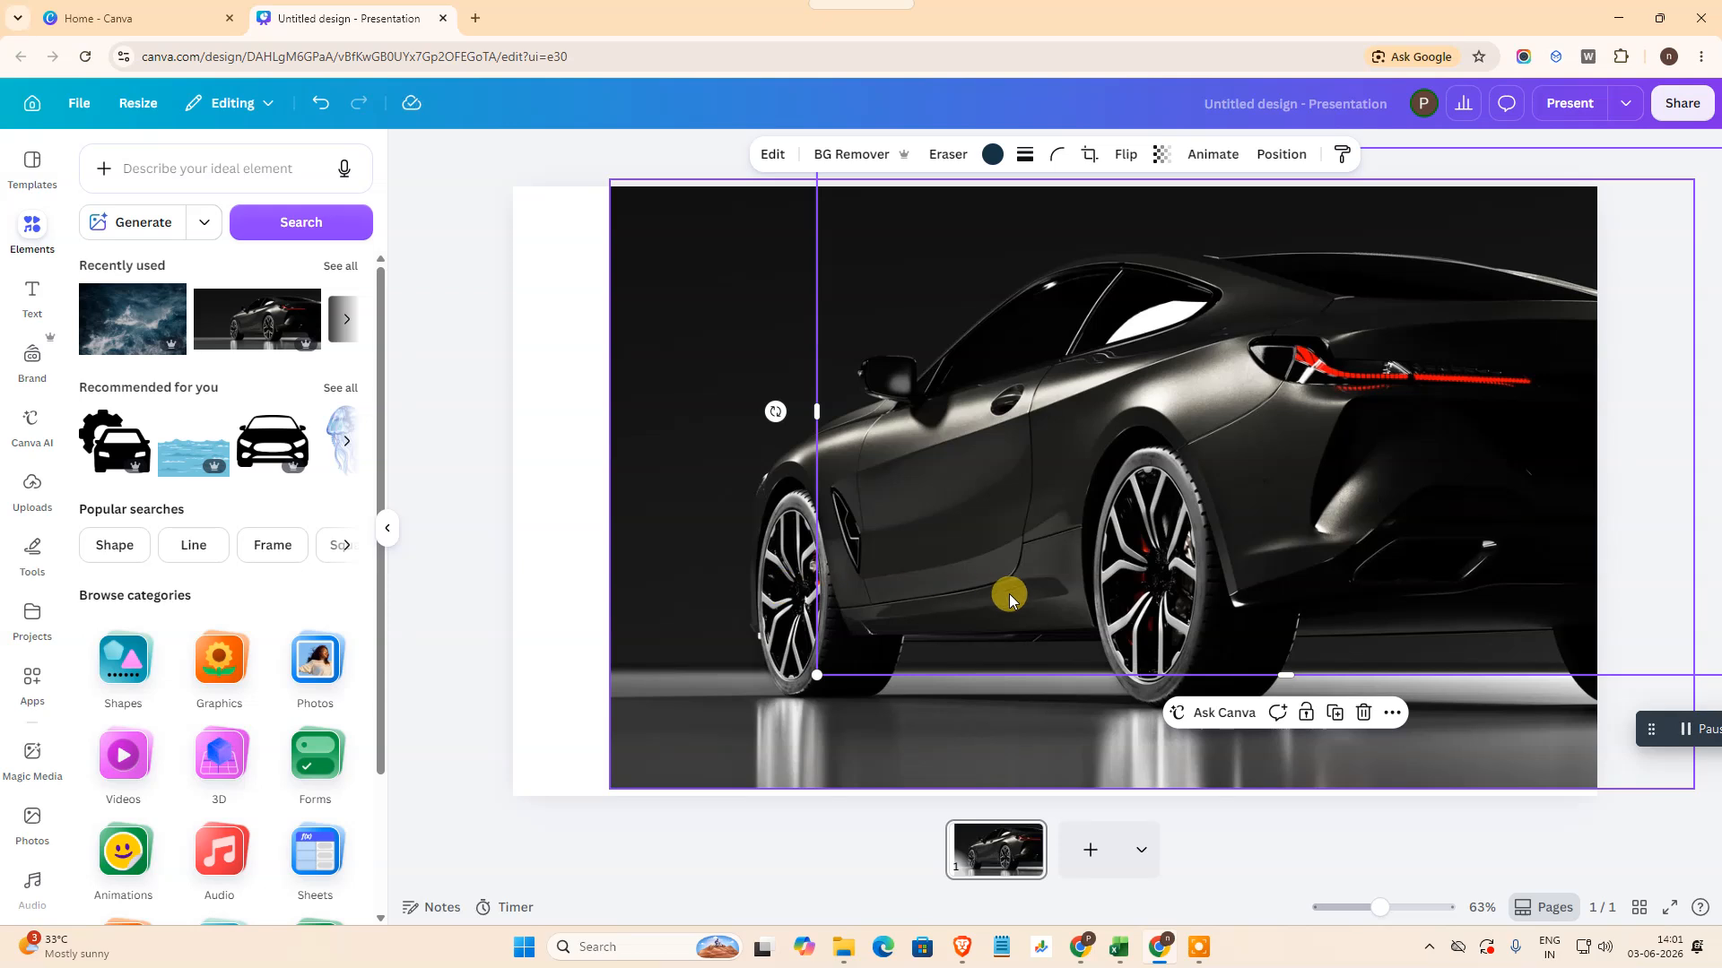
key("ctrl+z")
Step: Add a second page and move the car photo from page 1 onto it
left_click(1088, 856)
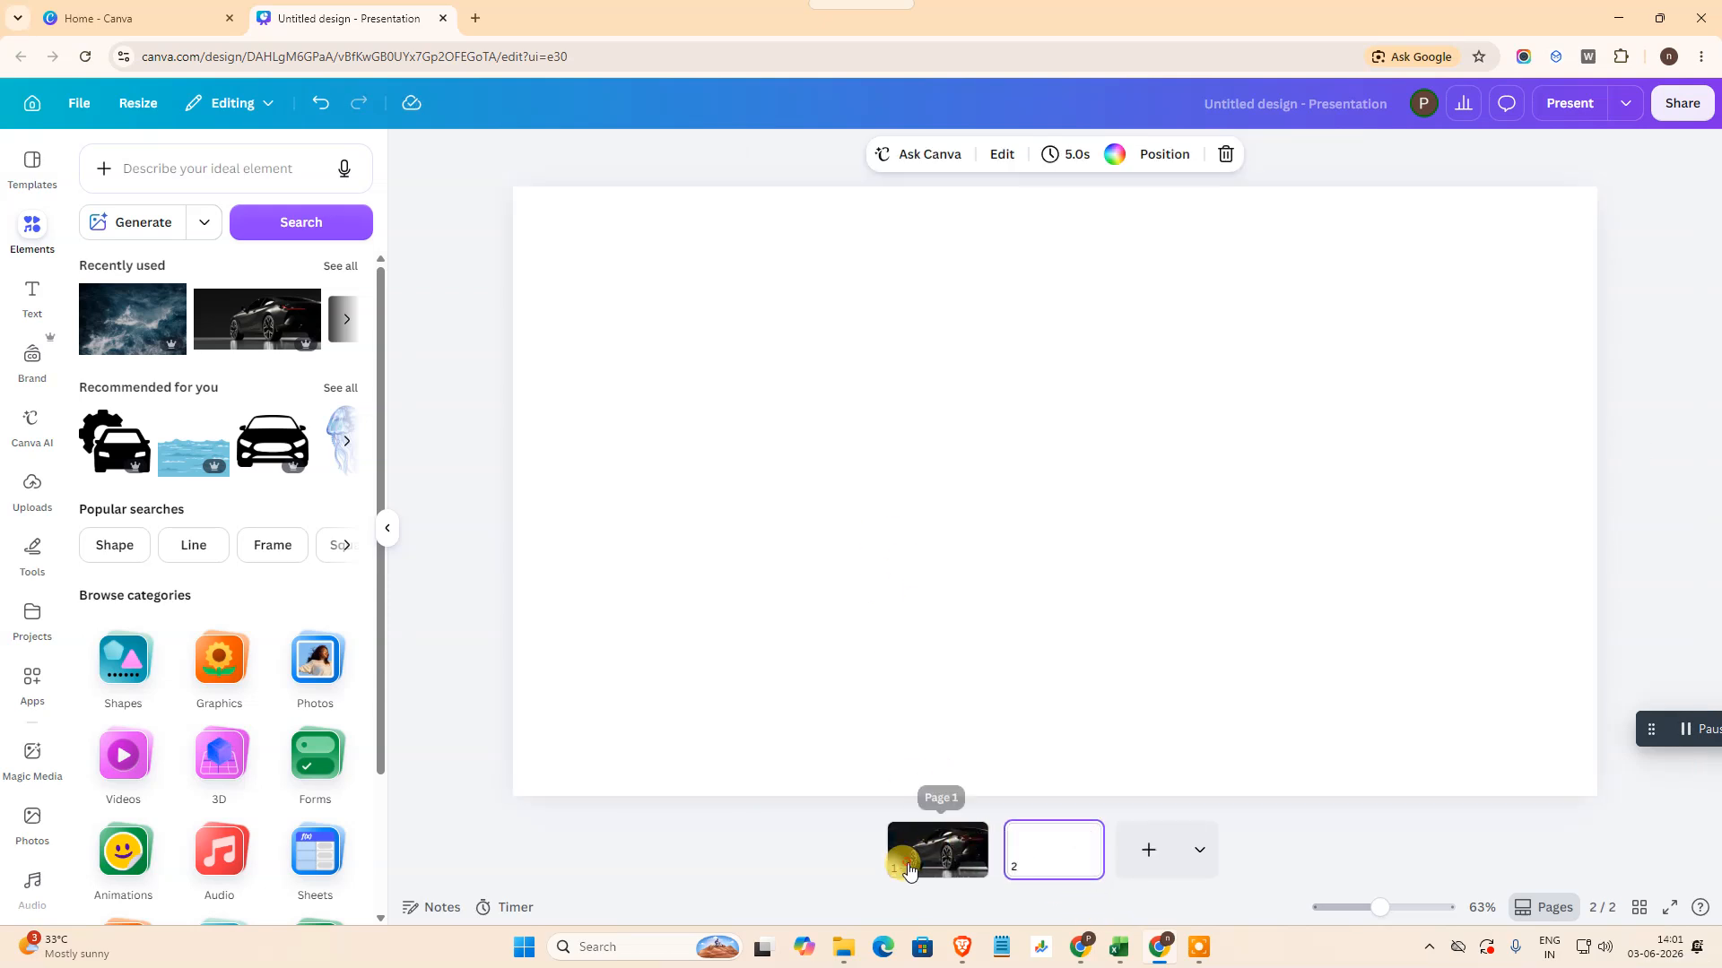
left_click(909, 869)
key("ctrl+x")
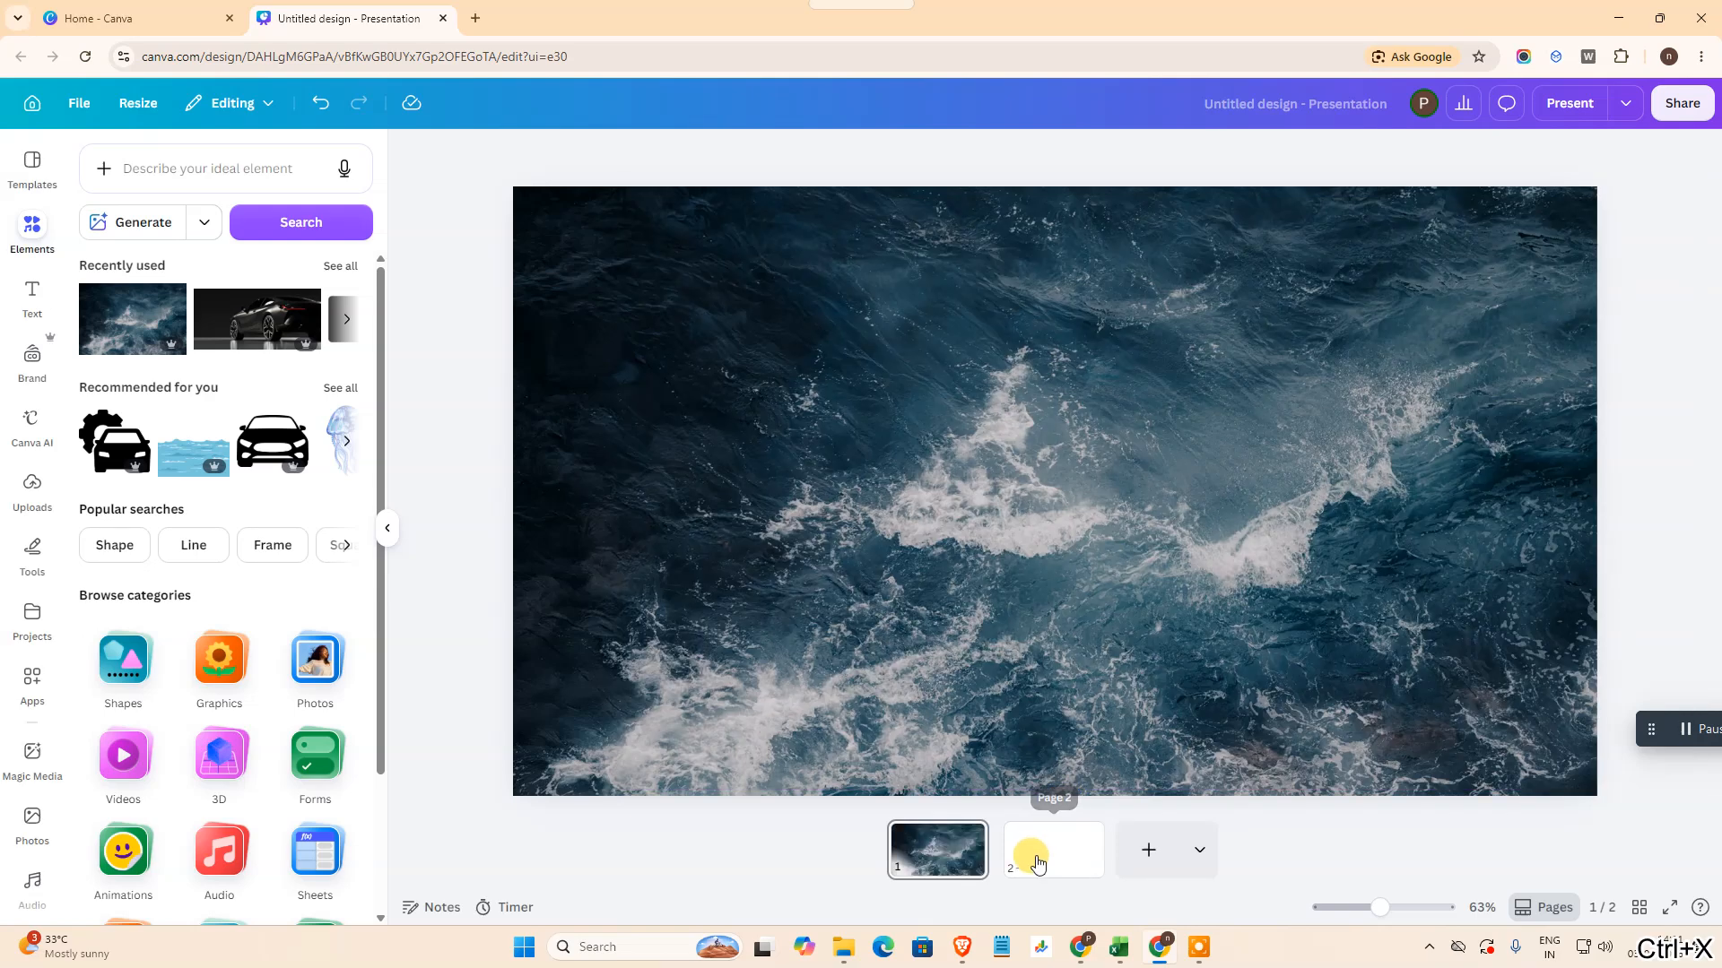
left_click(1032, 850)
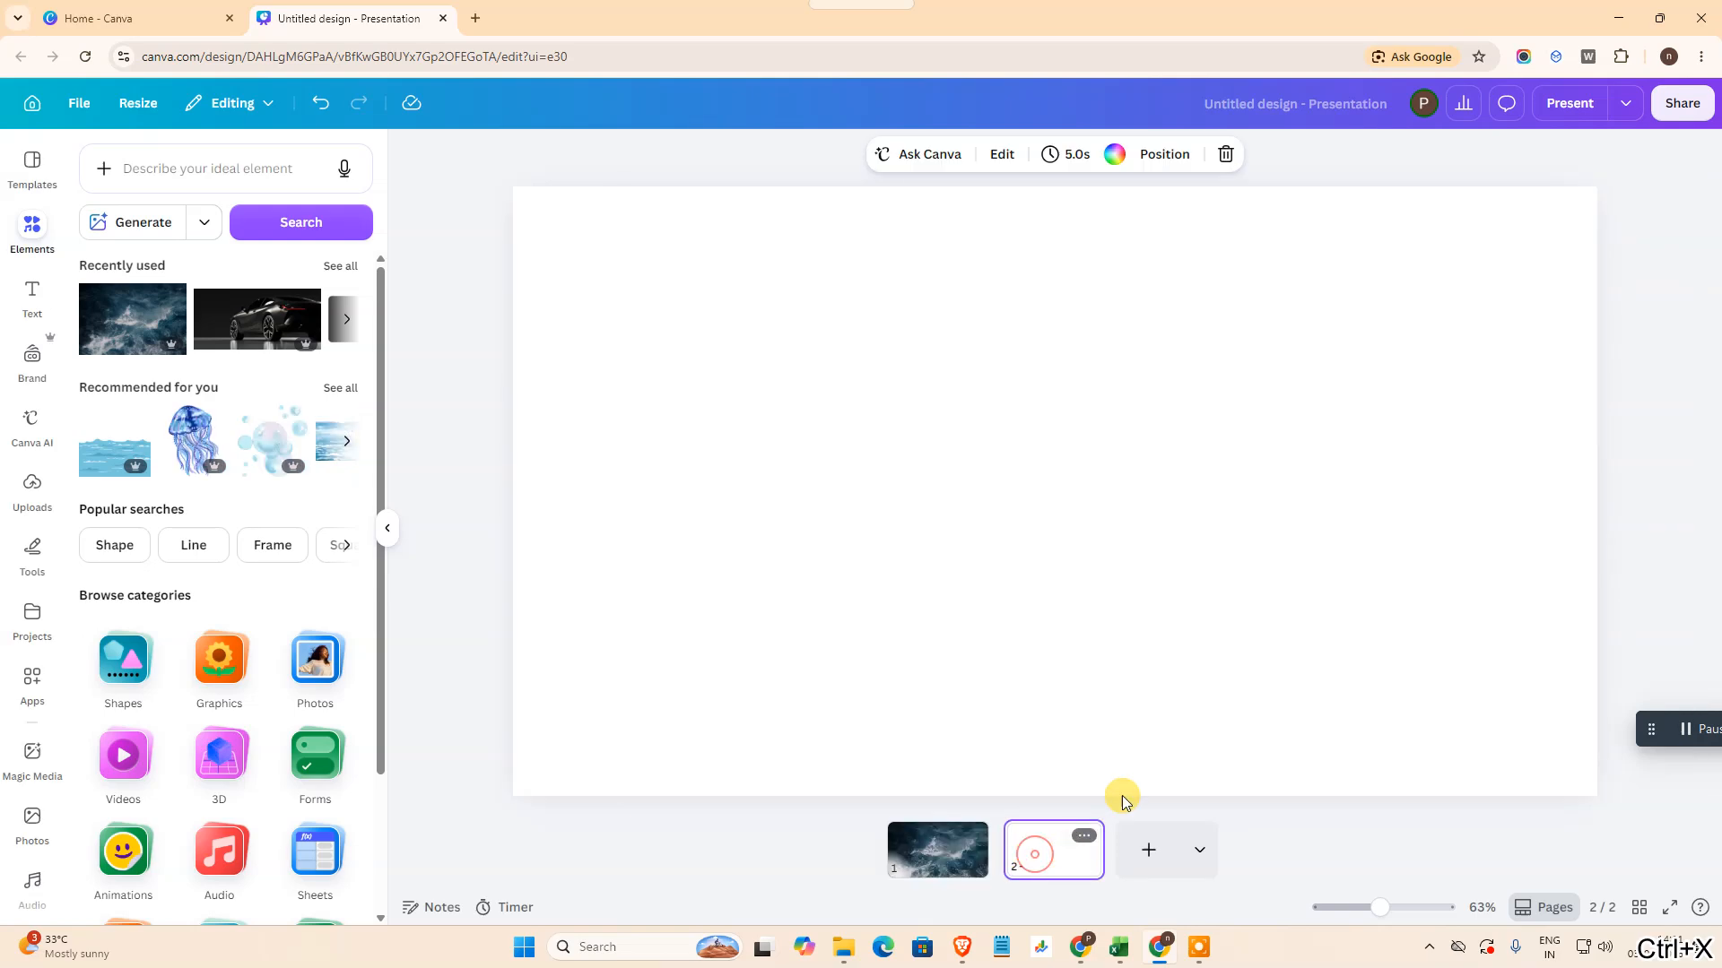
key("ctrl+v")
left_click_drag(1117, 554, 1007, 549)
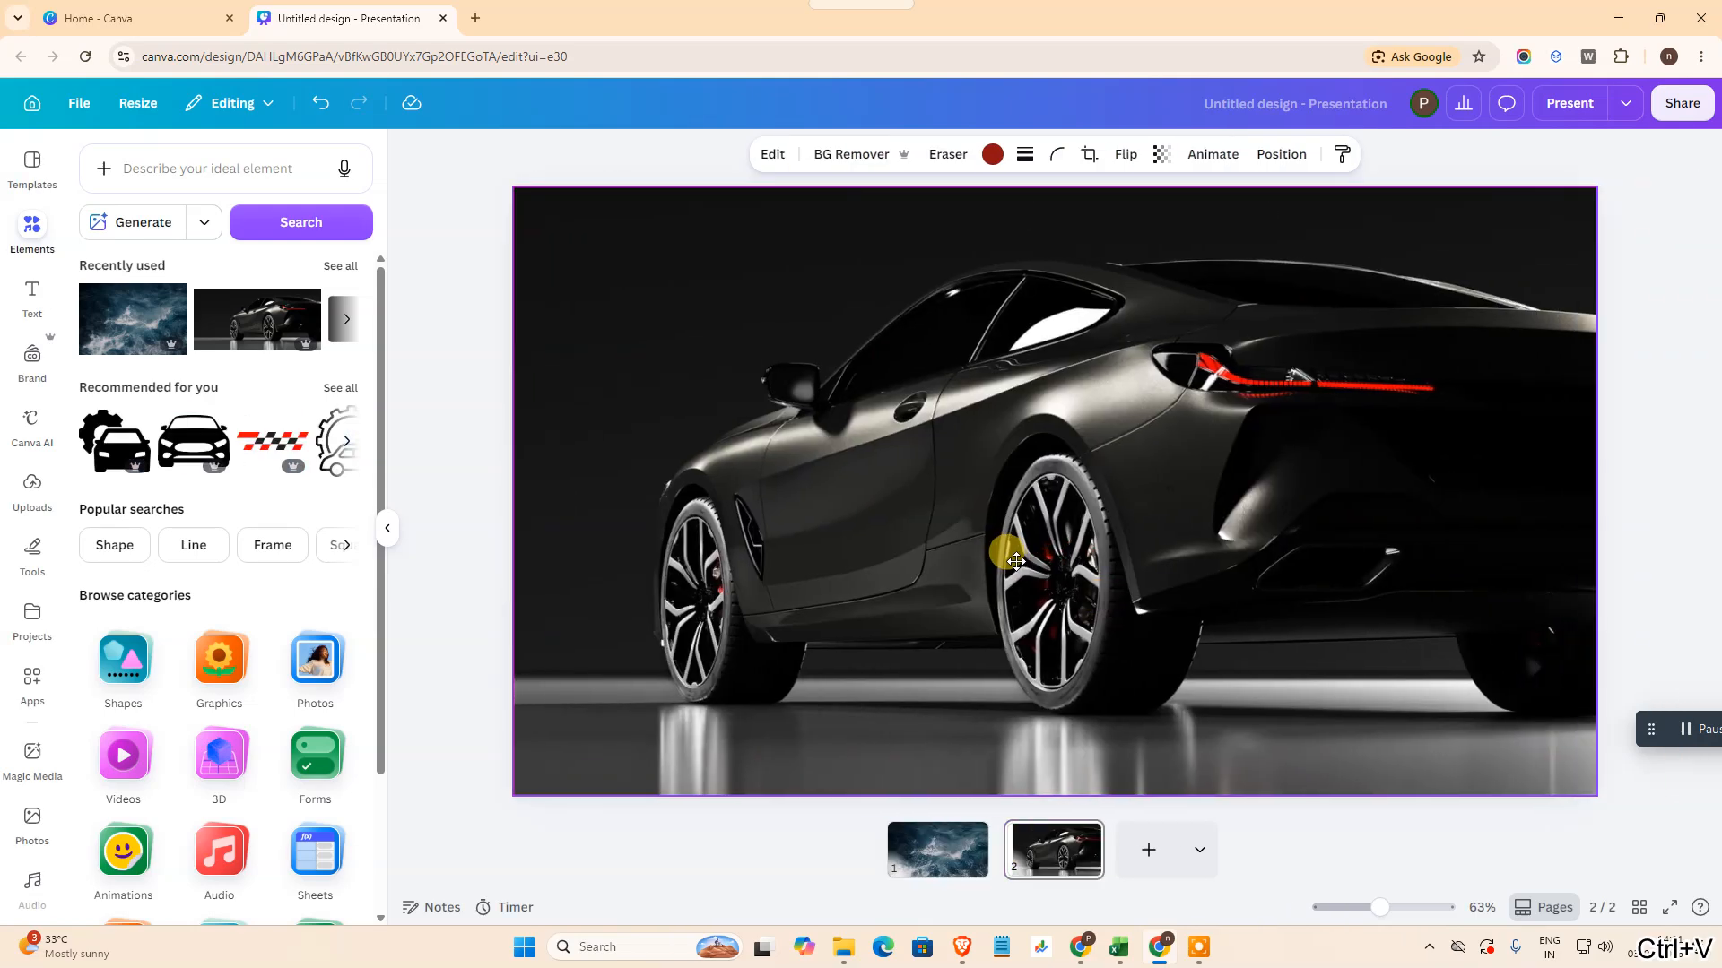
Step: Return to page 1 and search the elements for "gredients", limiting the results to graphics
left_click(986, 870)
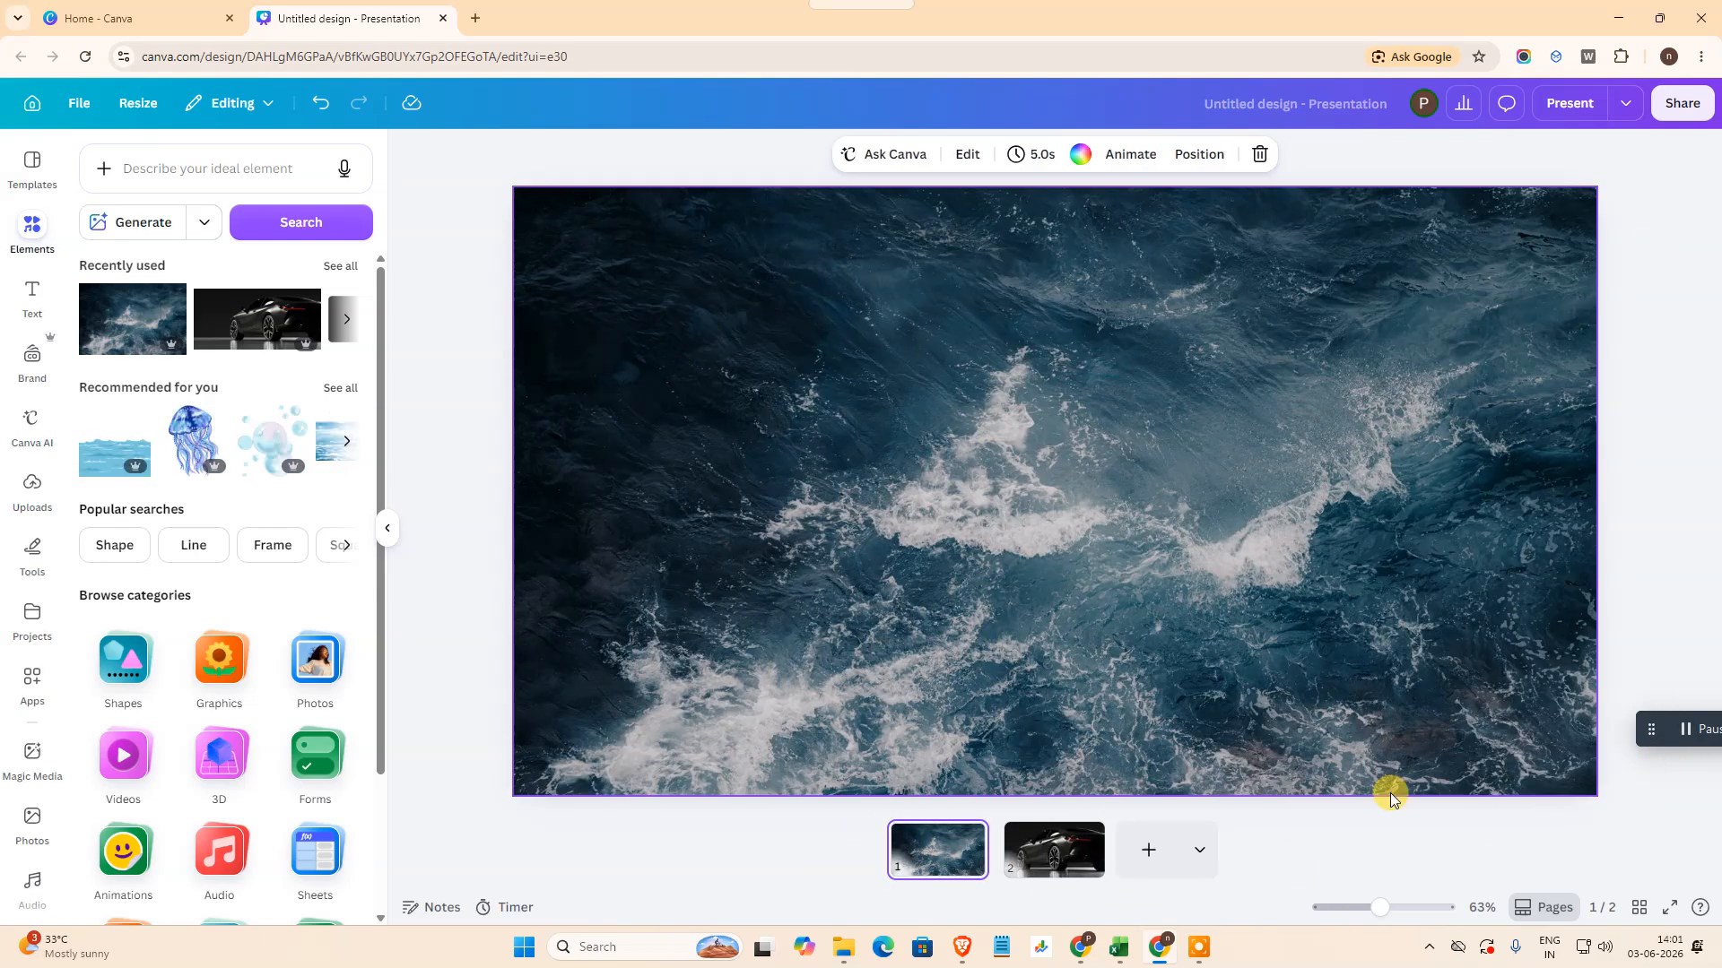
left_click(1030, 846)
left_click(940, 852)
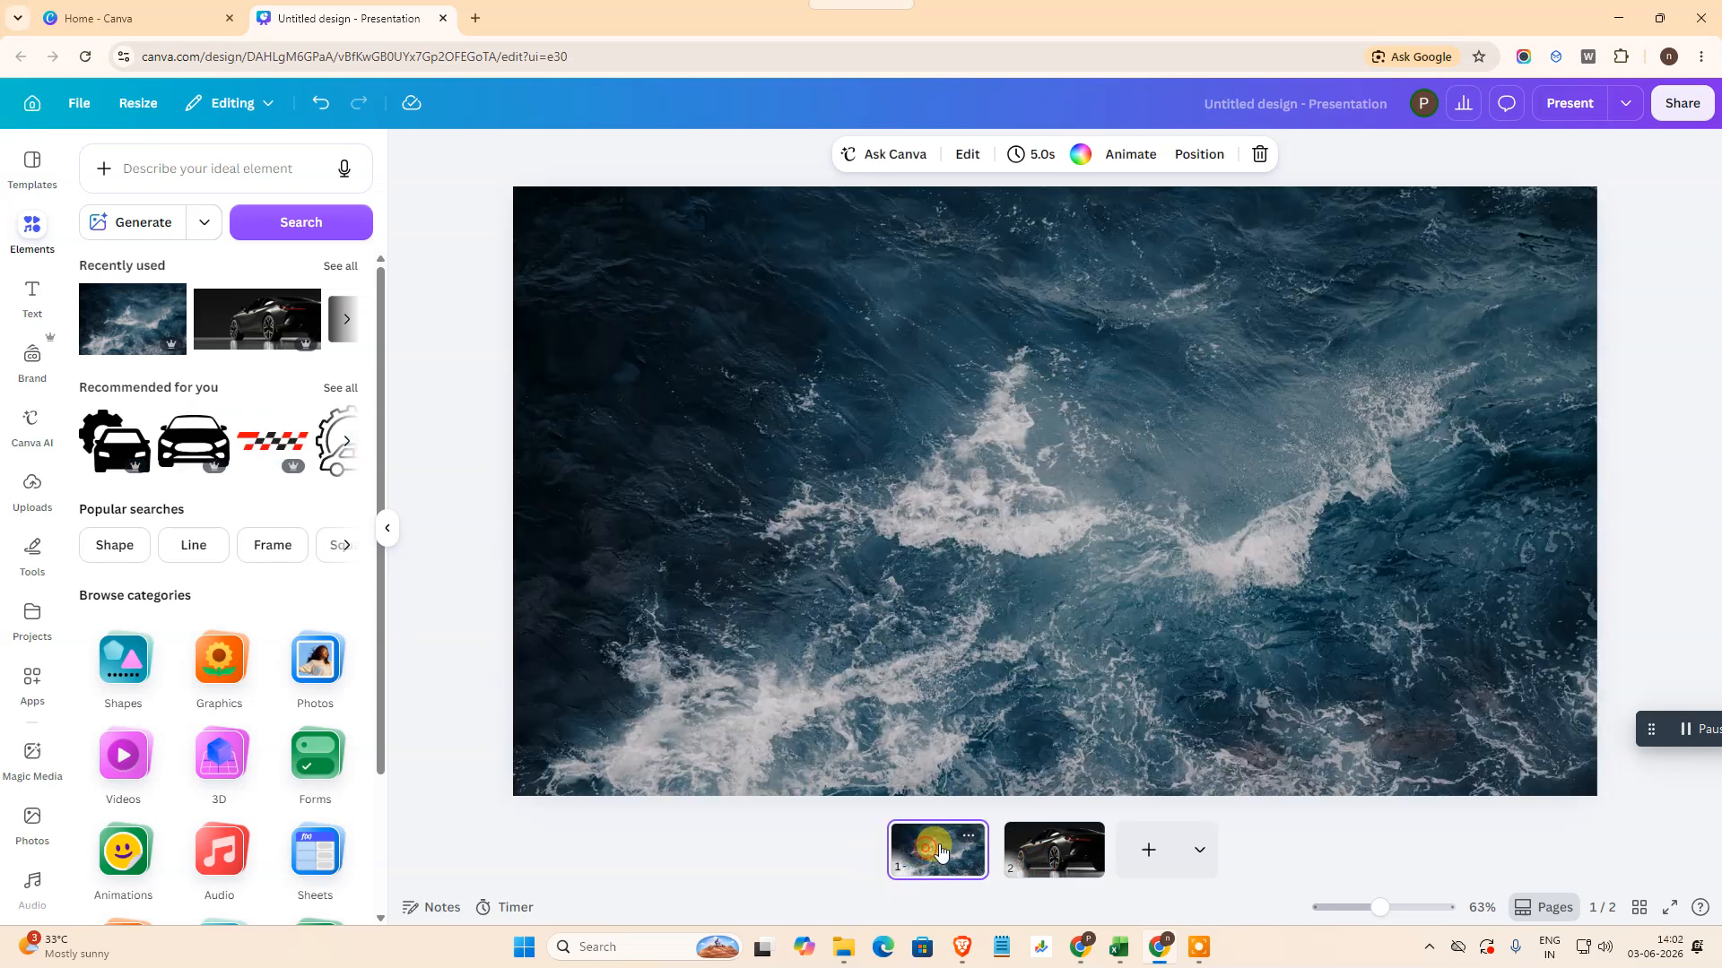
left_click(39, 220)
left_click(170, 165)
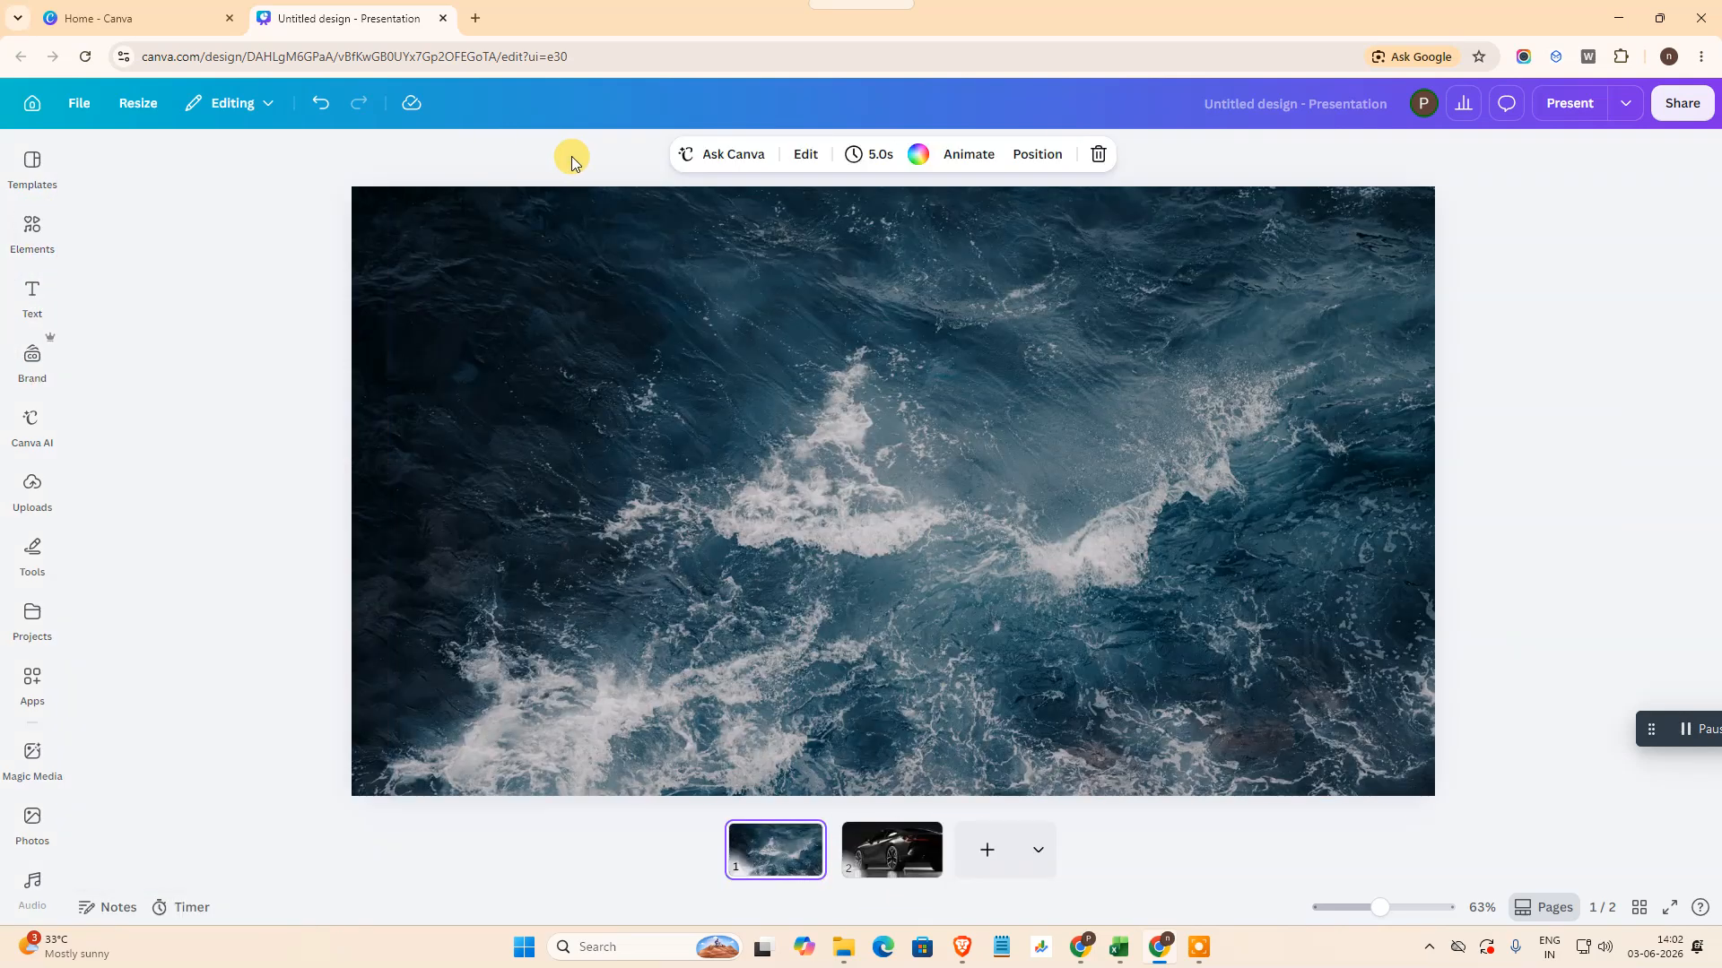
left_click(32, 226)
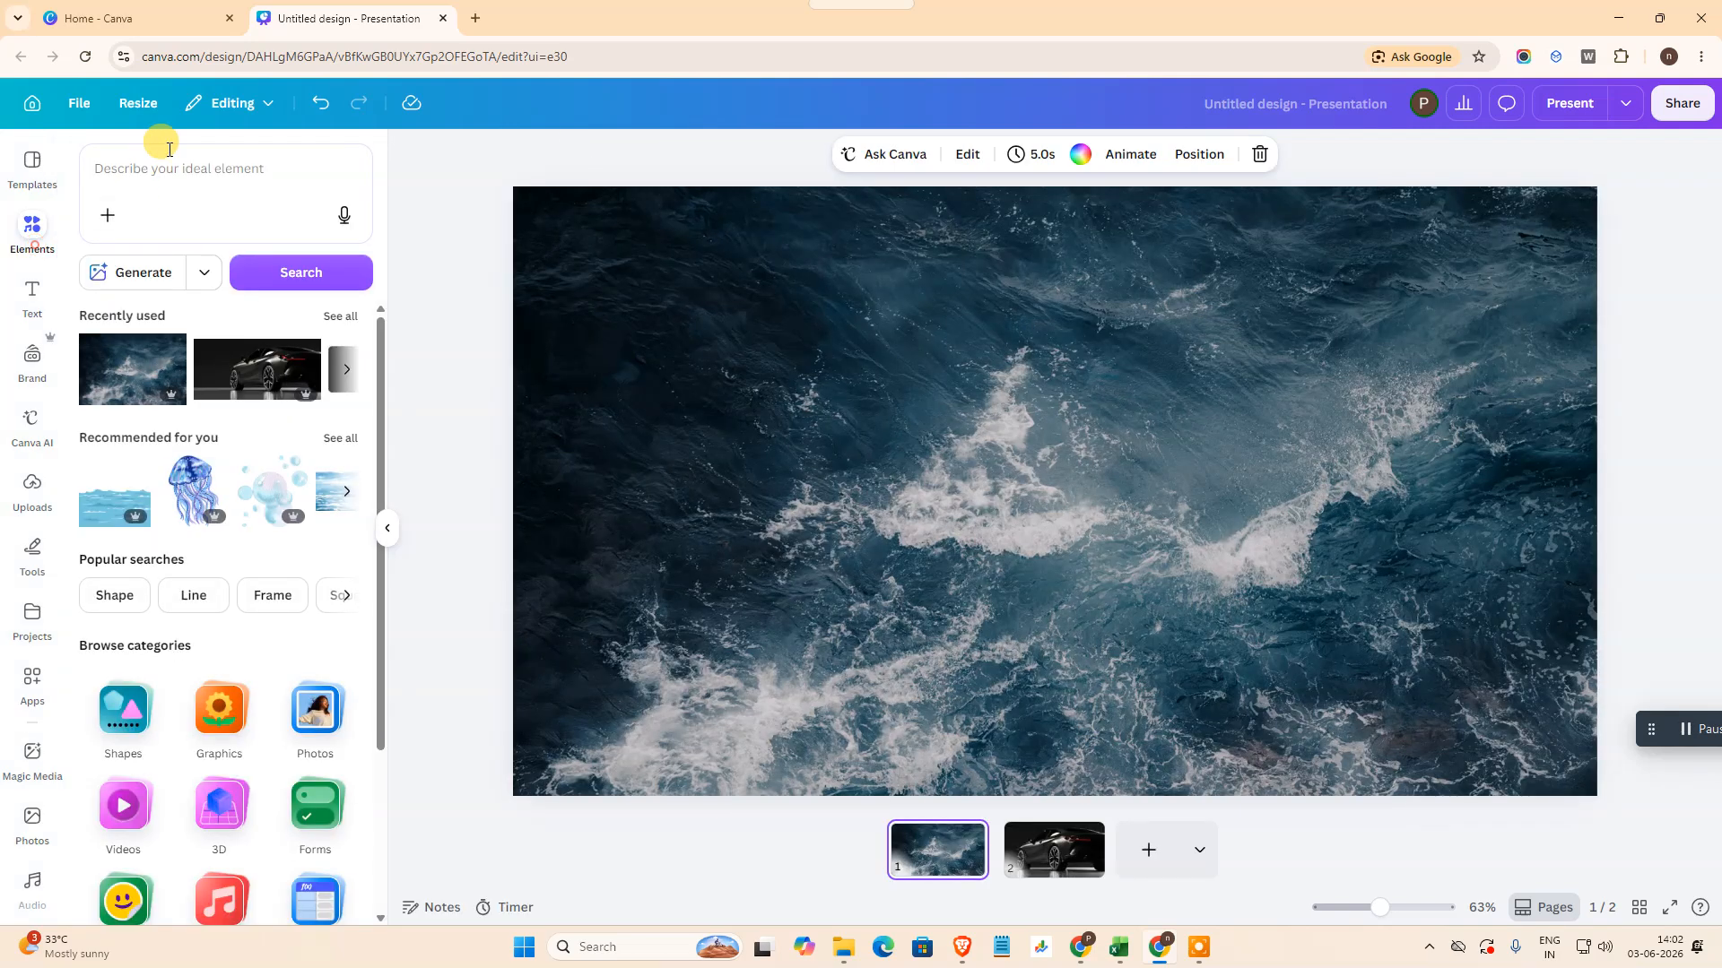
left_click(162, 165)
type("gr")
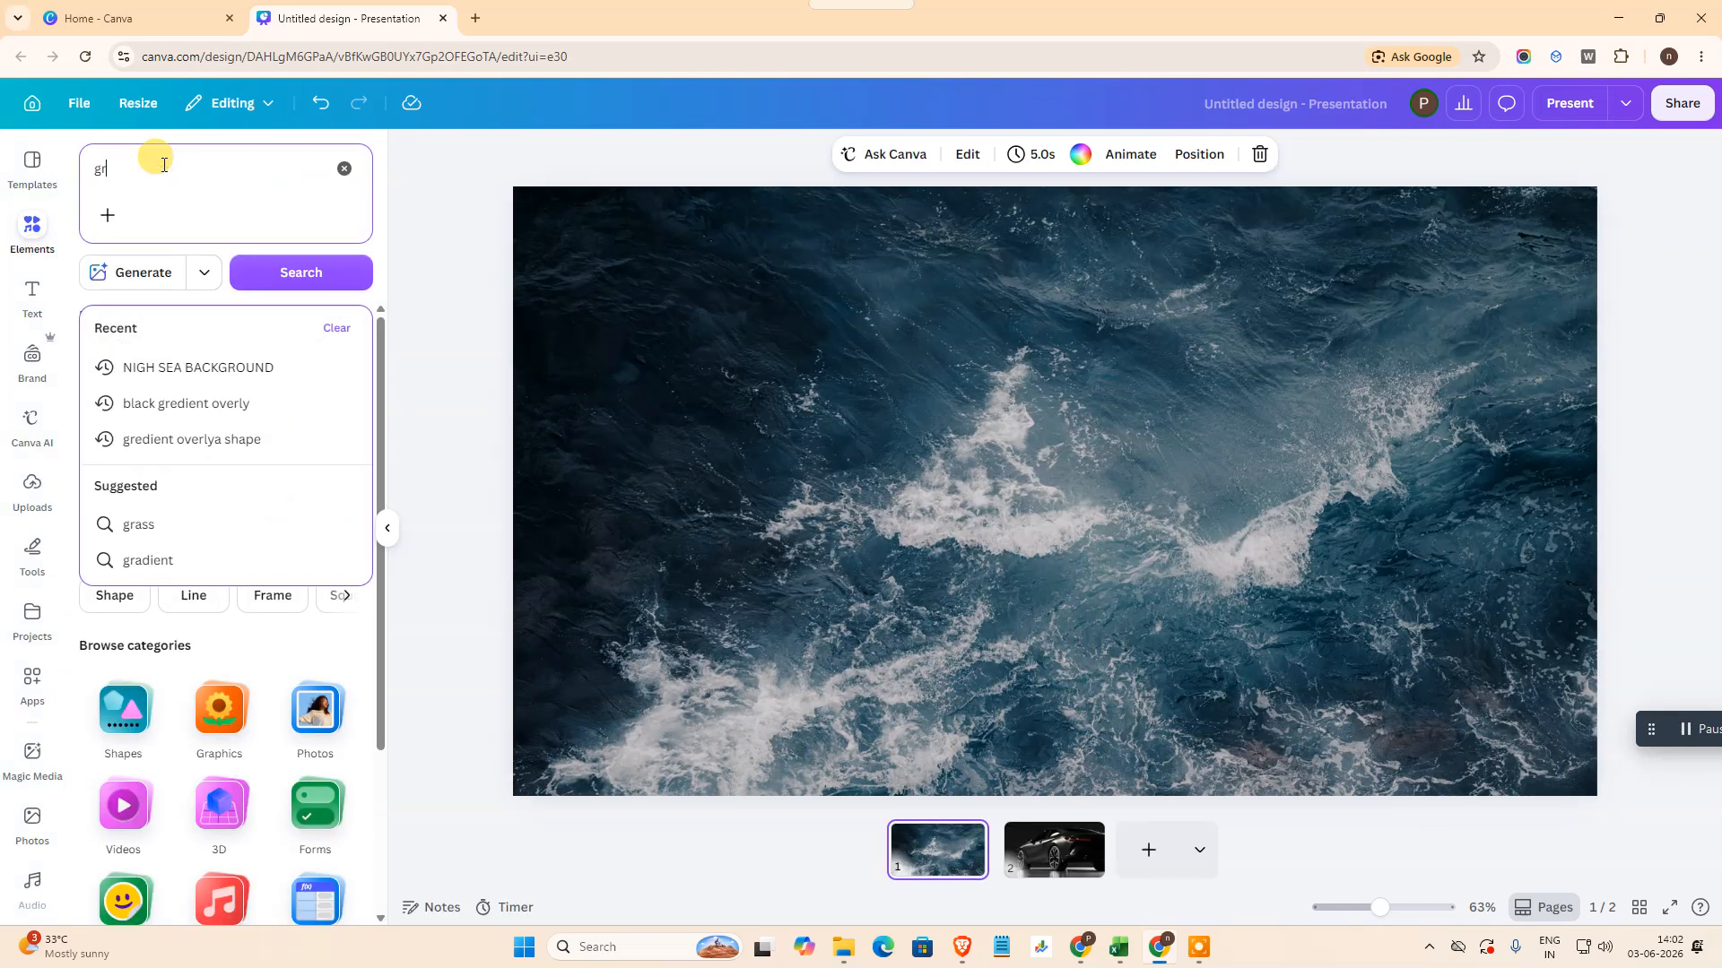
type("edients")
key("Return")
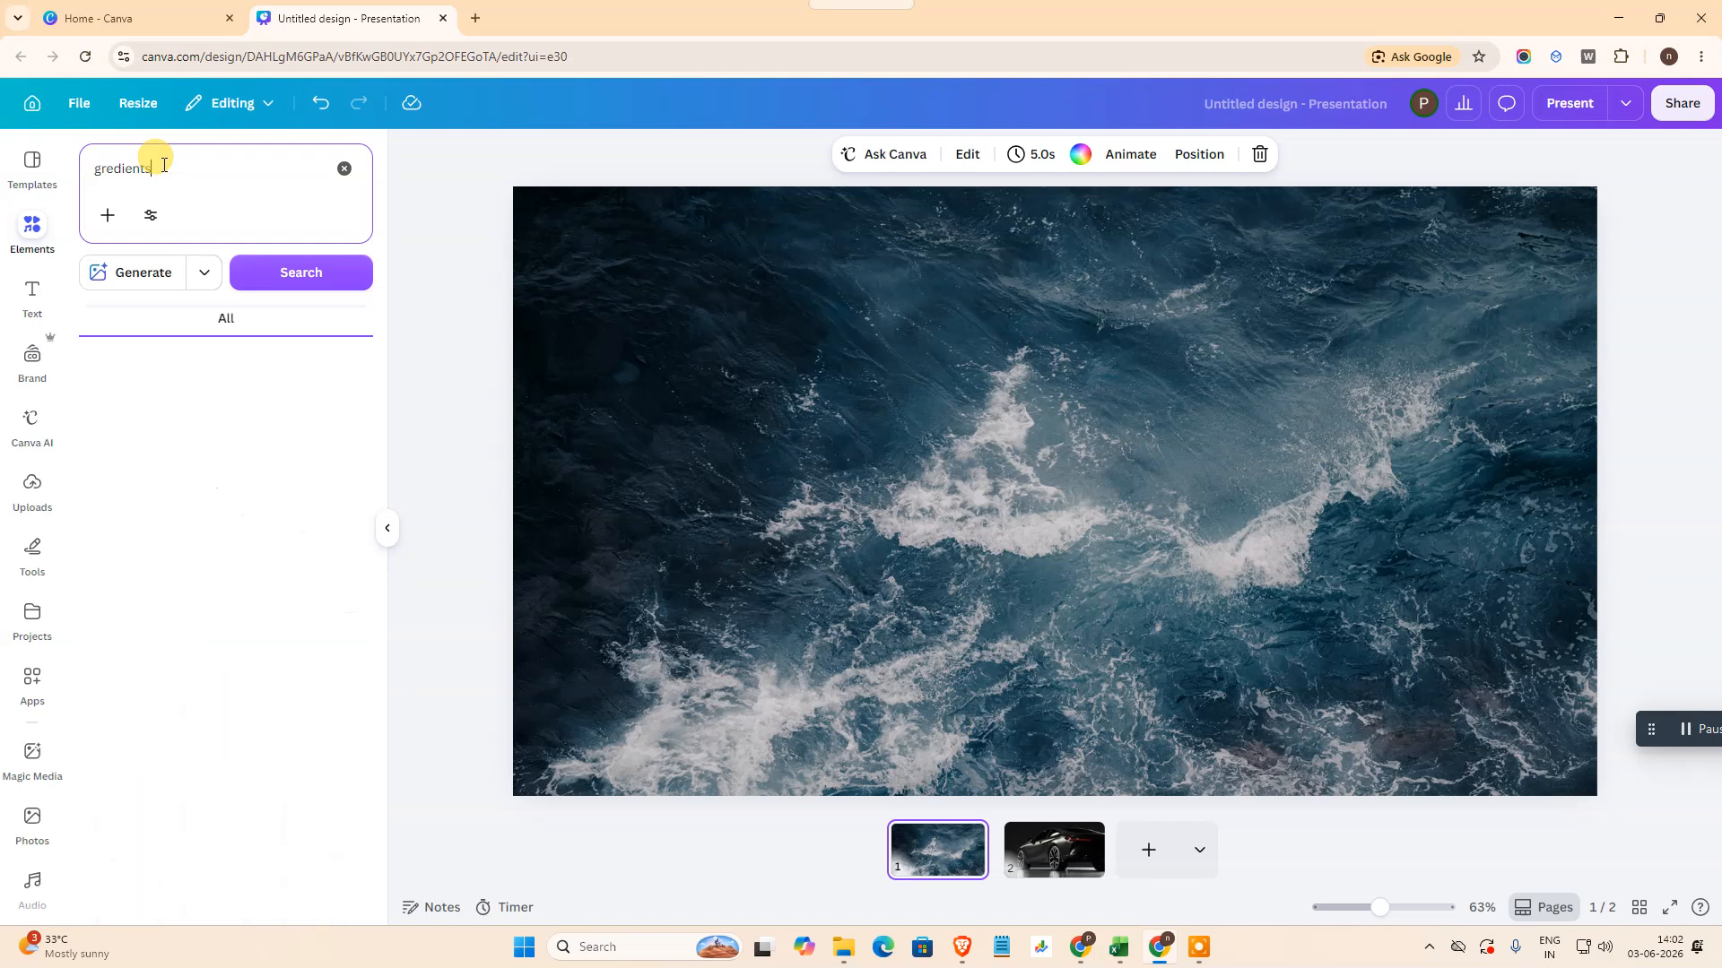
left_click(151, 334)
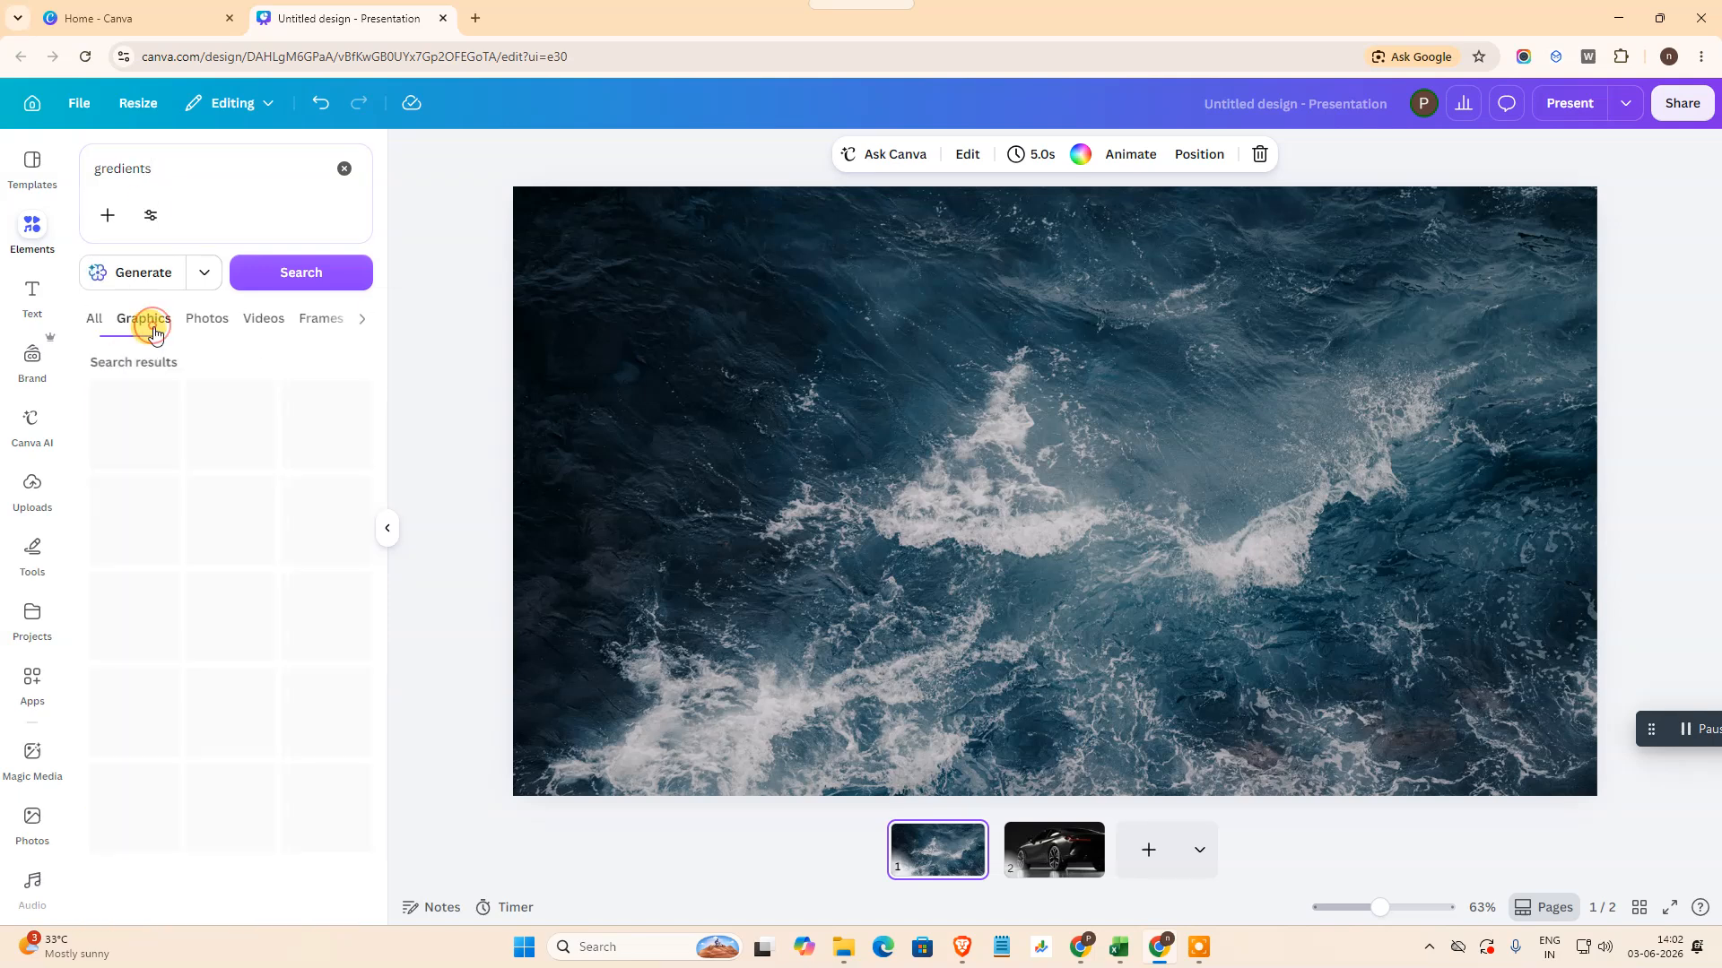
Step: Add the black gradient graphic that fades upward from the results and place it over the middle of the ocean photo
scroll(242, 668, "down", 10)
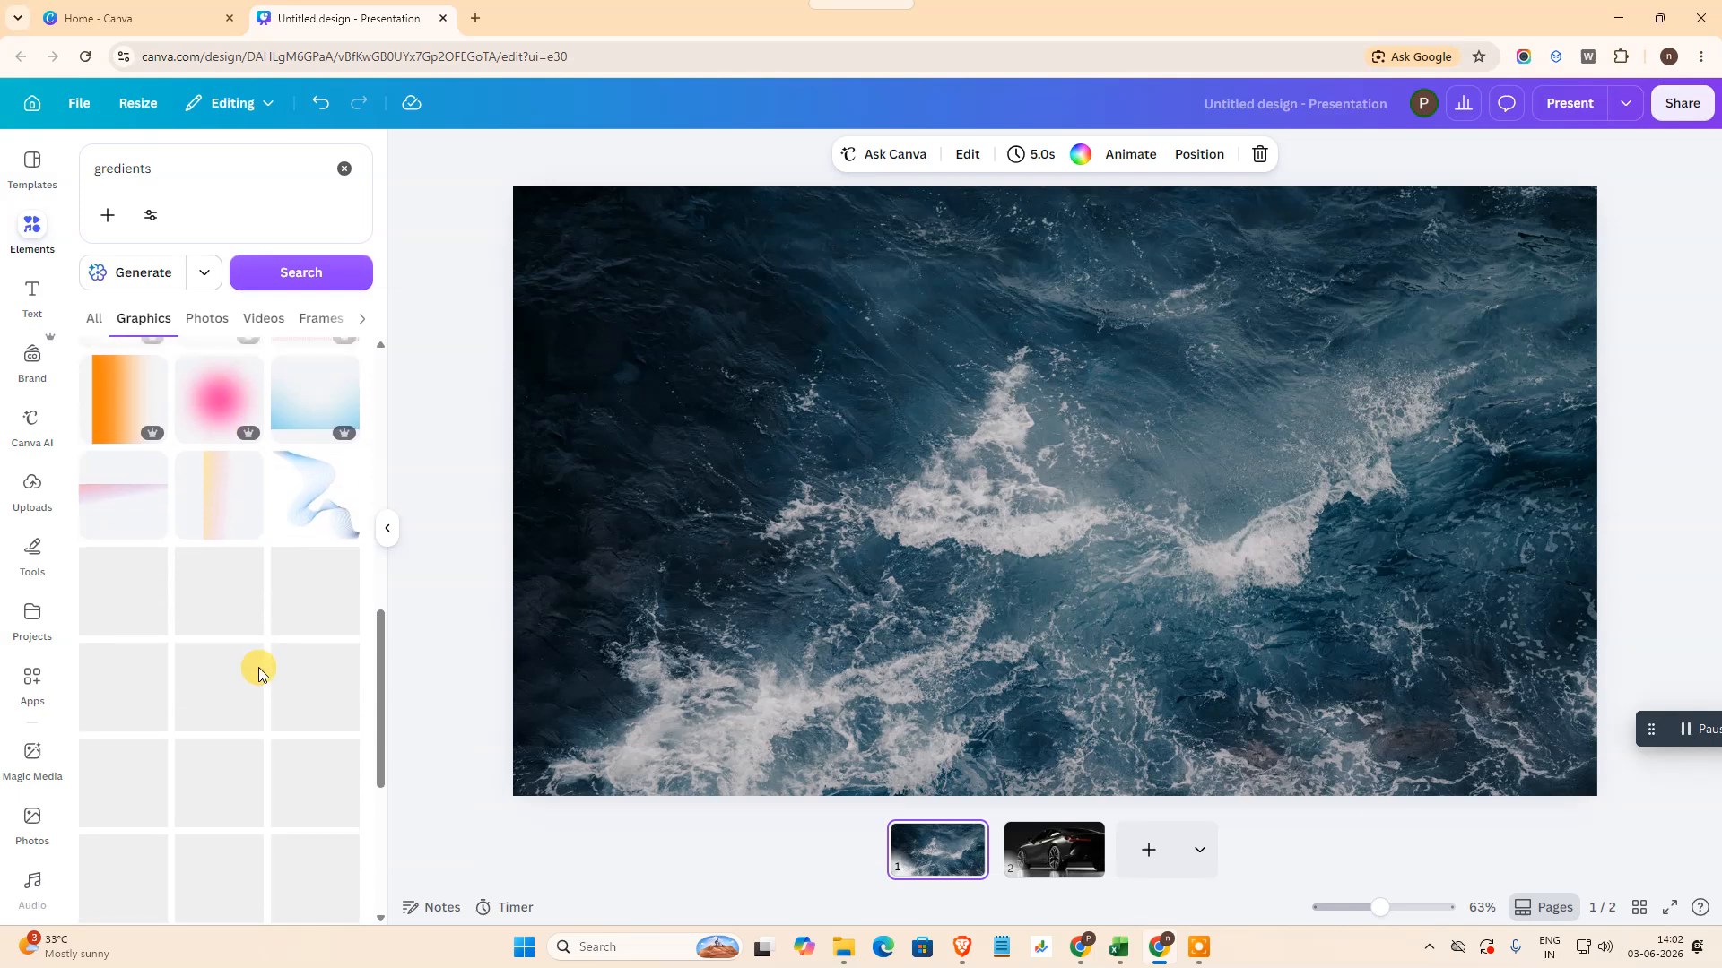
scroll(259, 670, "up", 6)
scroll(260, 677, "up", 2)
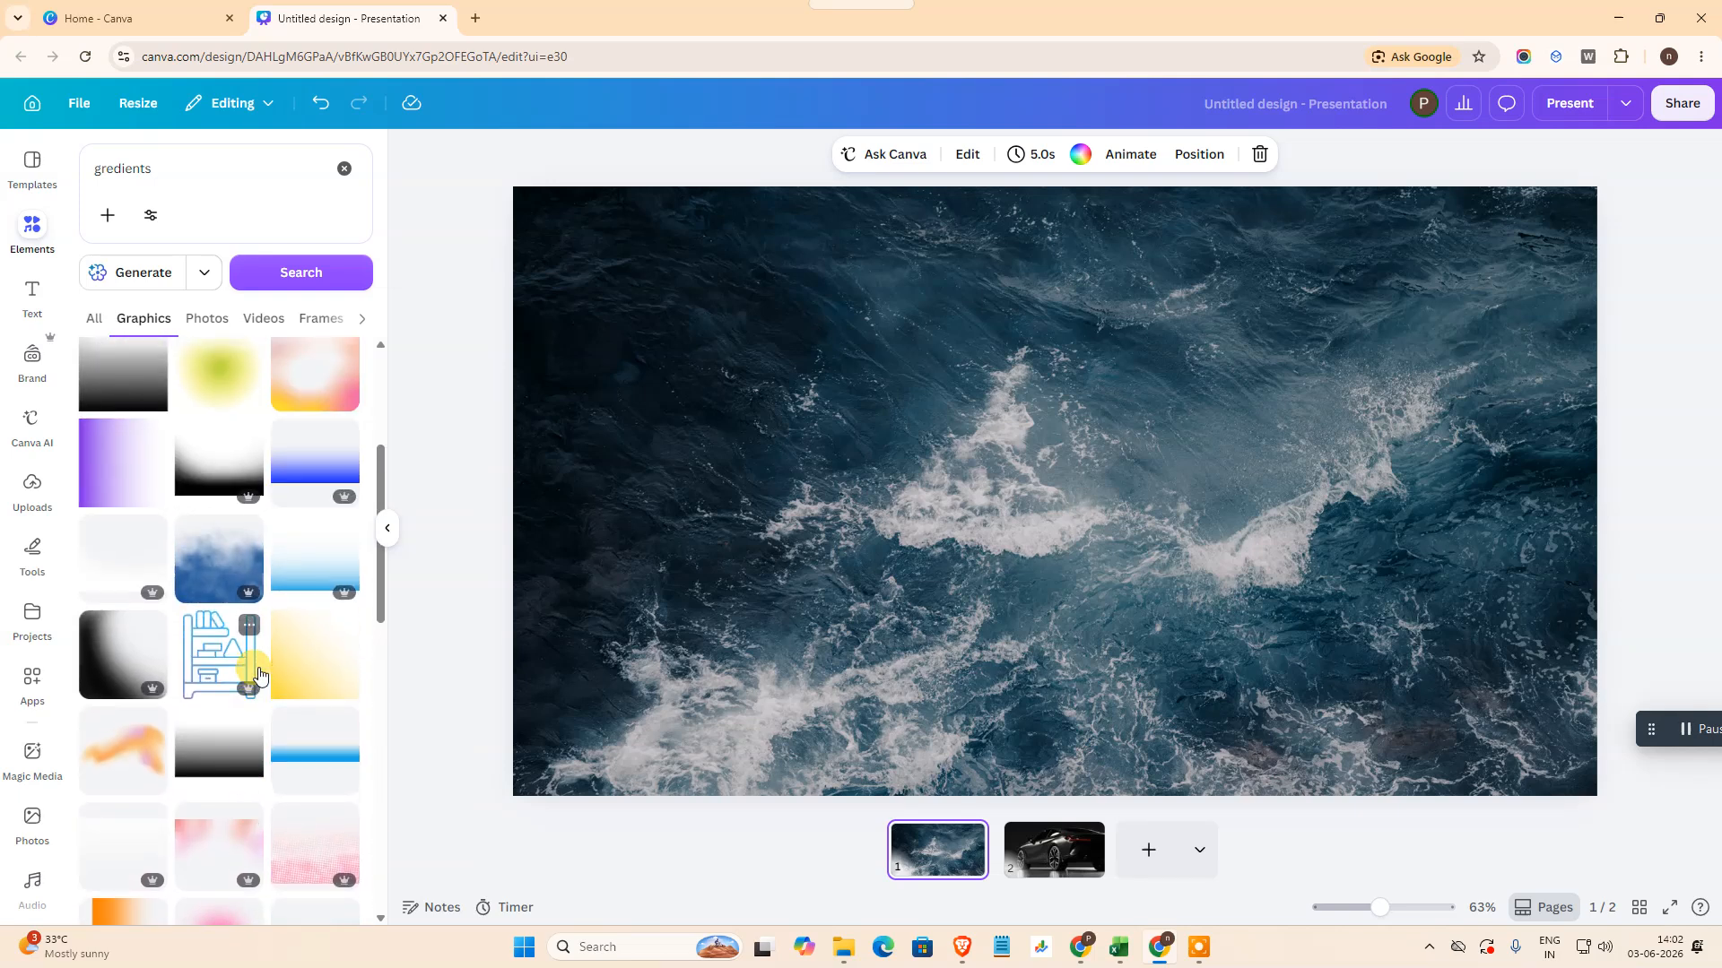
scroll(260, 677, "down", 2)
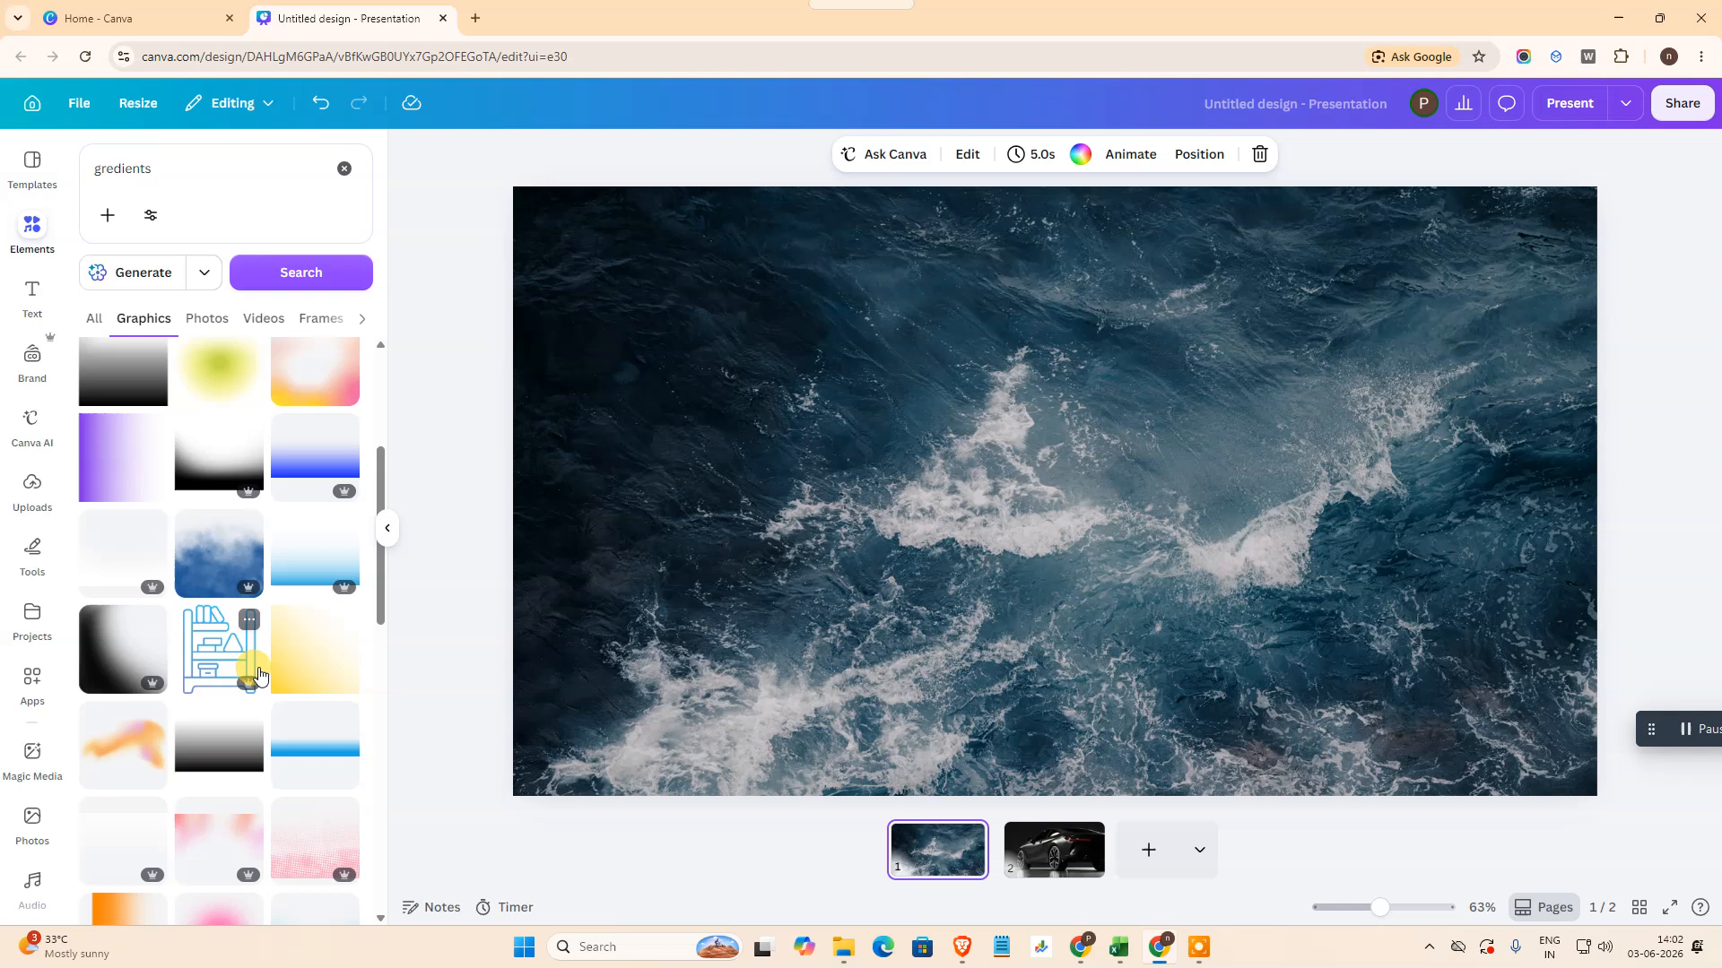
scroll(258, 674, "up", 2)
scroll(258, 671, "up", 2)
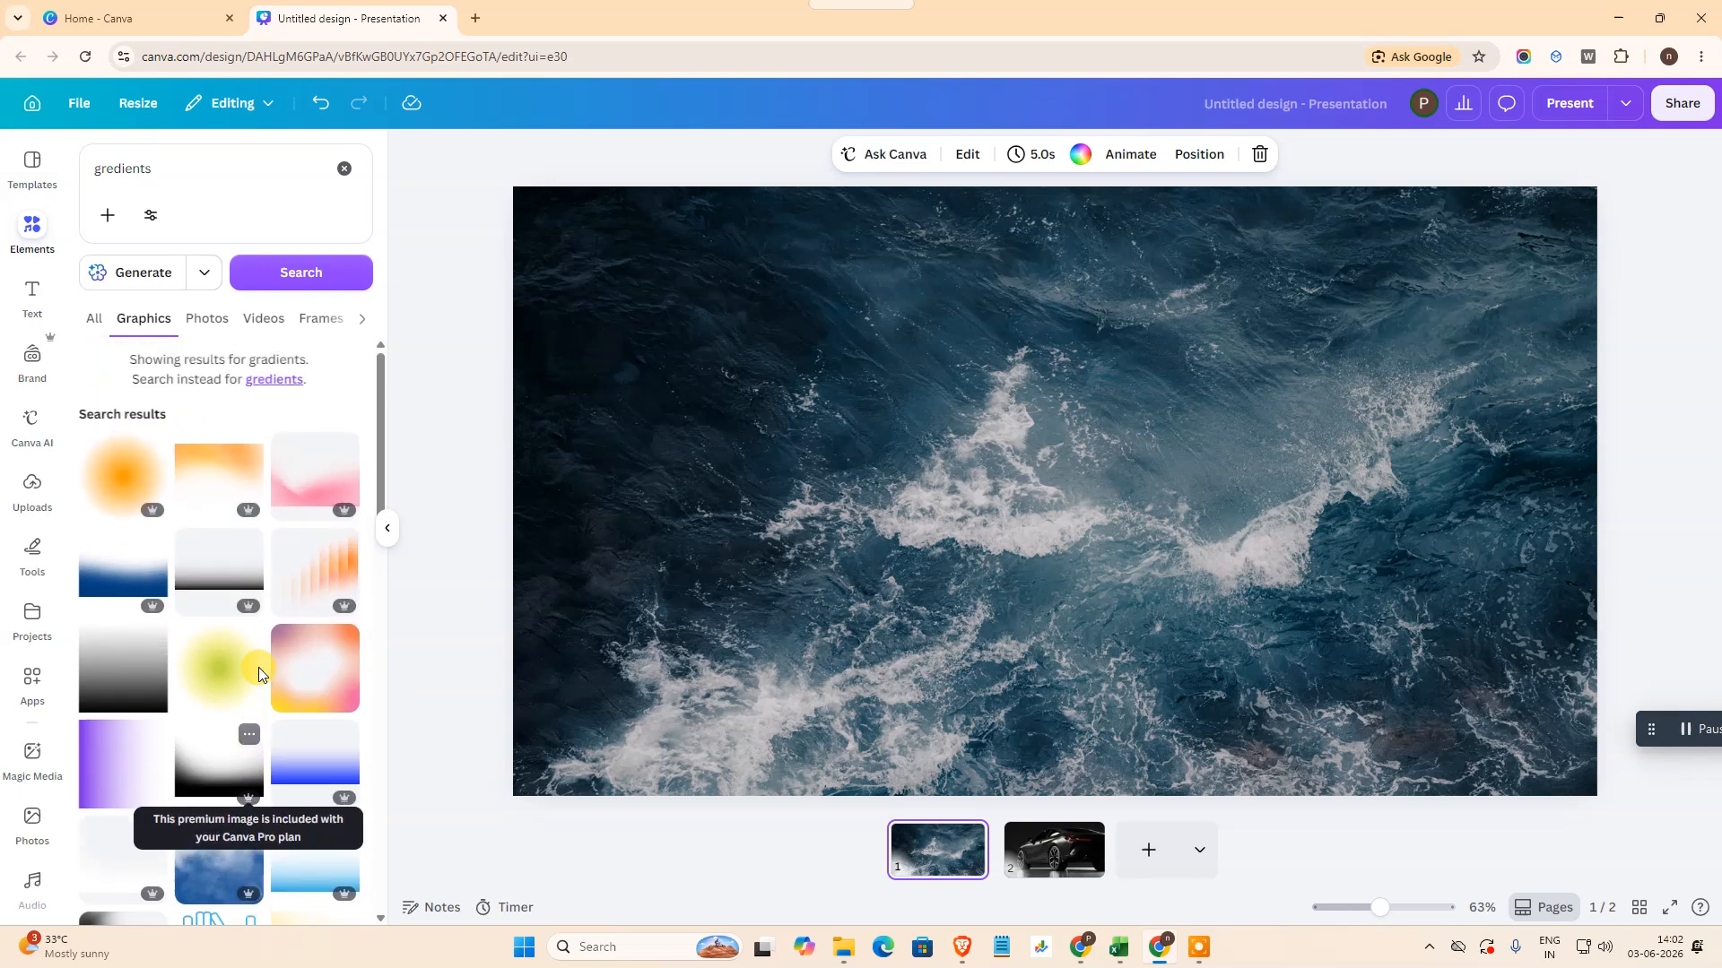
scroll(275, 620, "down", 4)
scroll(276, 621, "down", 5)
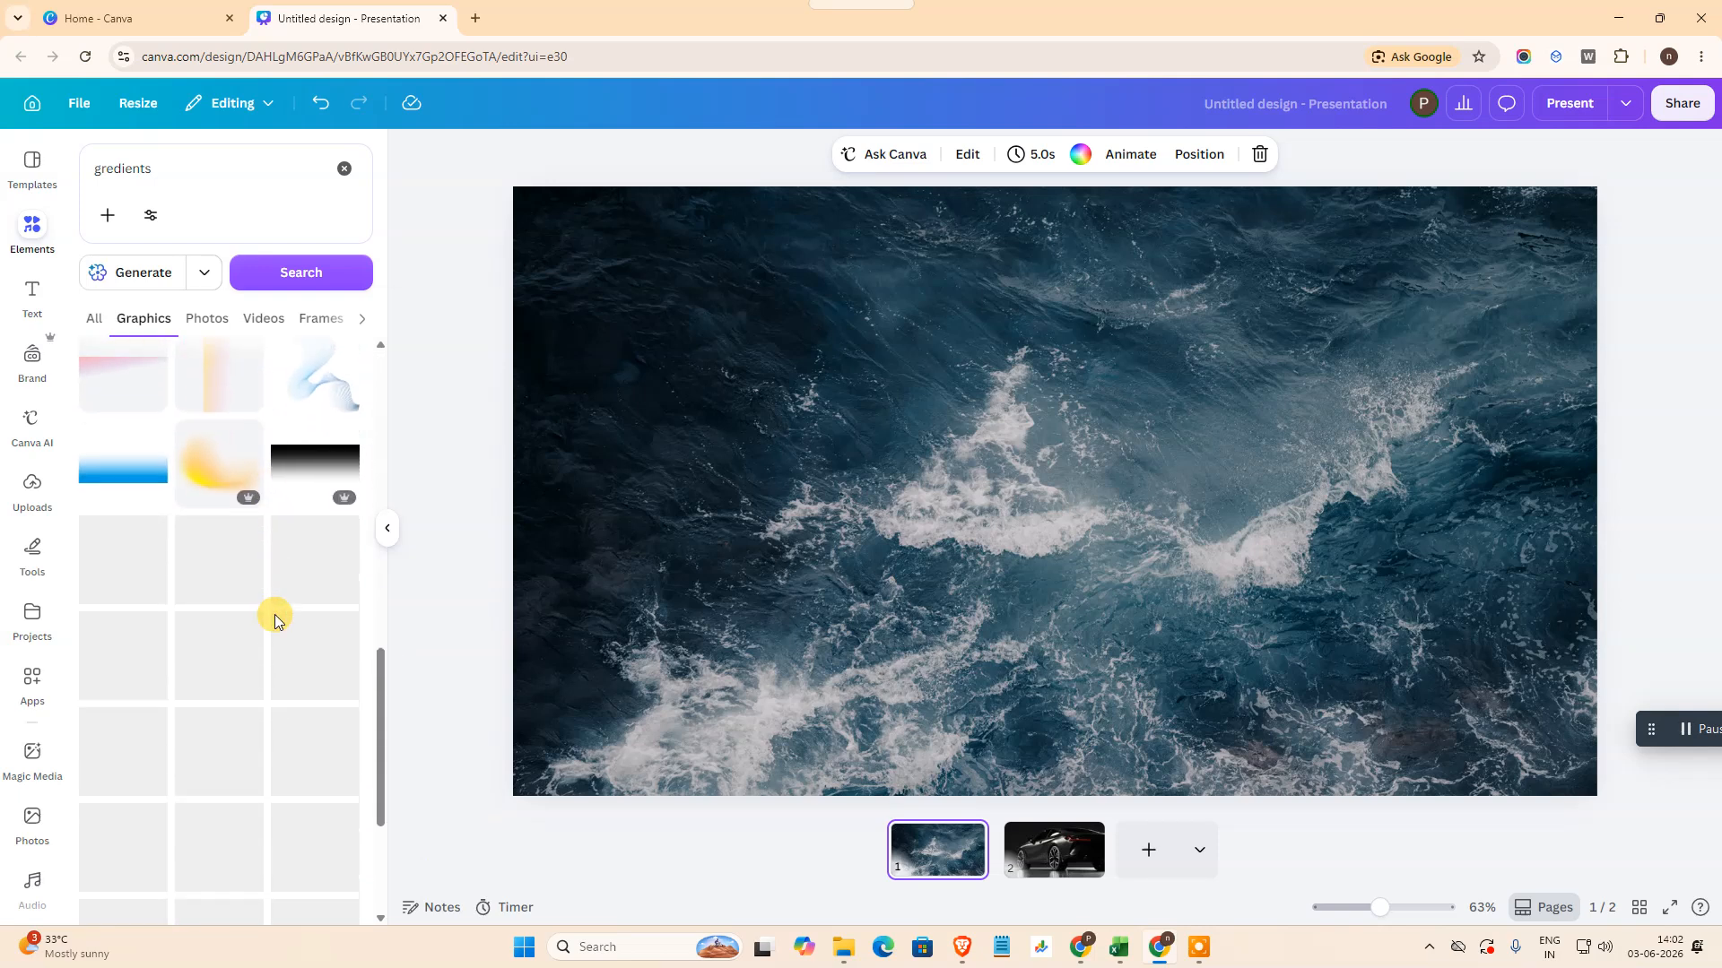
scroll(275, 621, "down", 6)
scroll(260, 661, "down", 5)
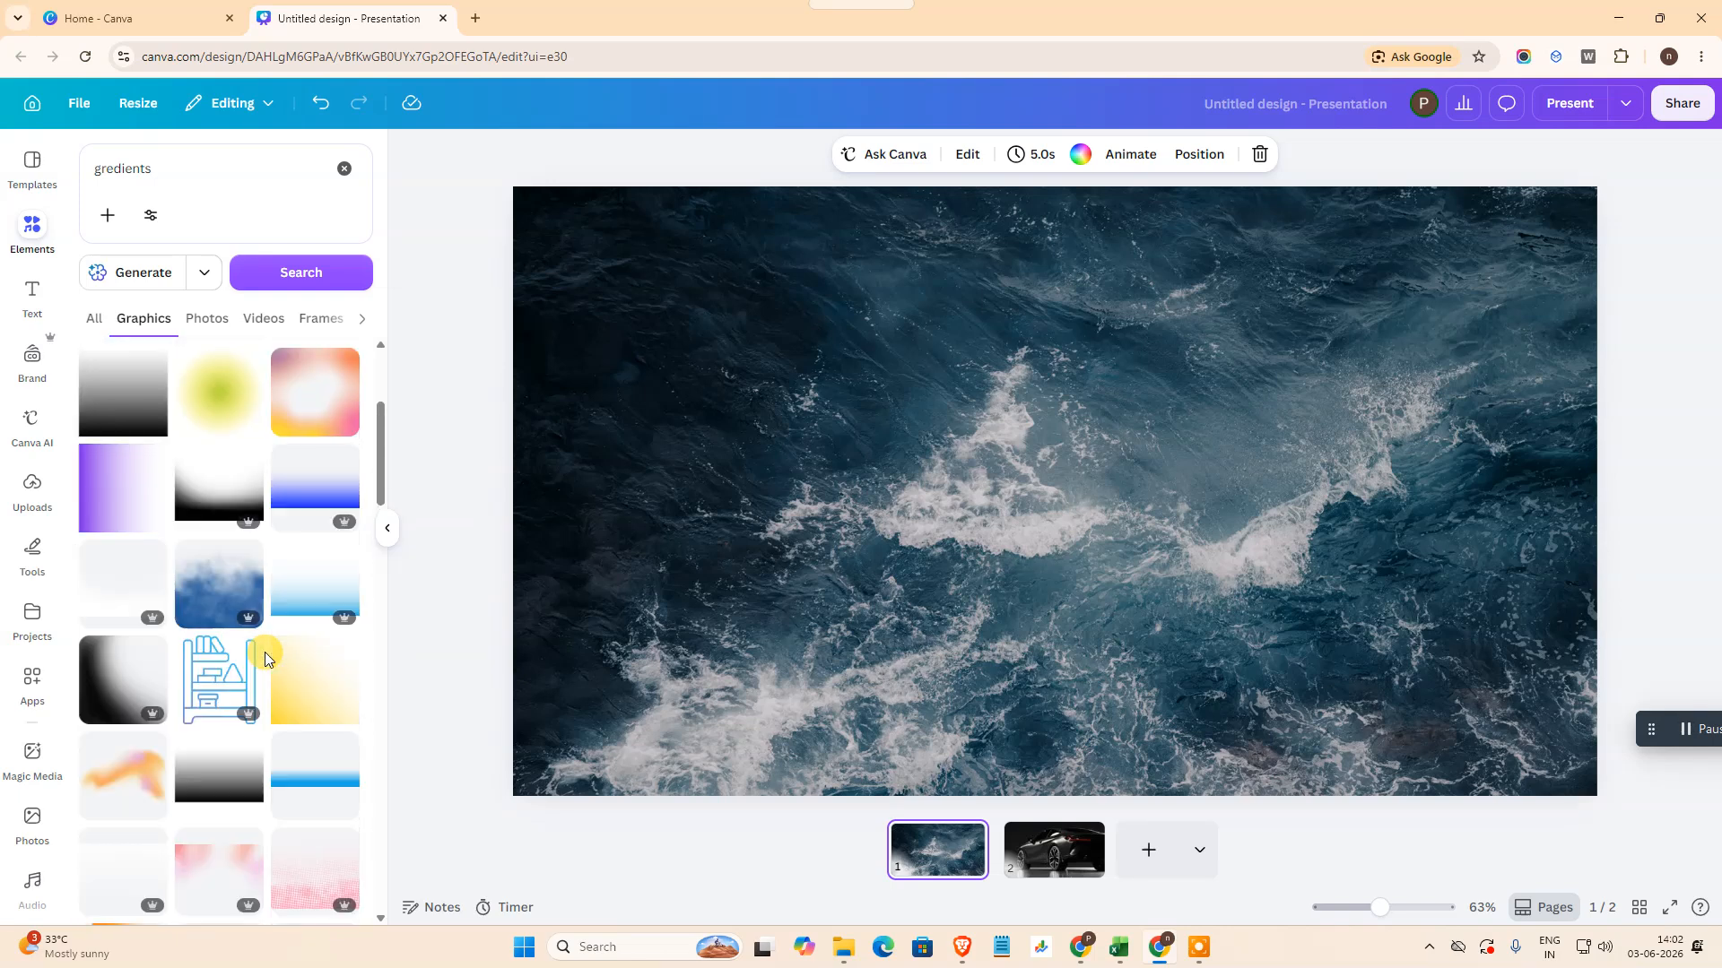
left_click(214, 776)
left_click_drag(1028, 513, 1022, 484)
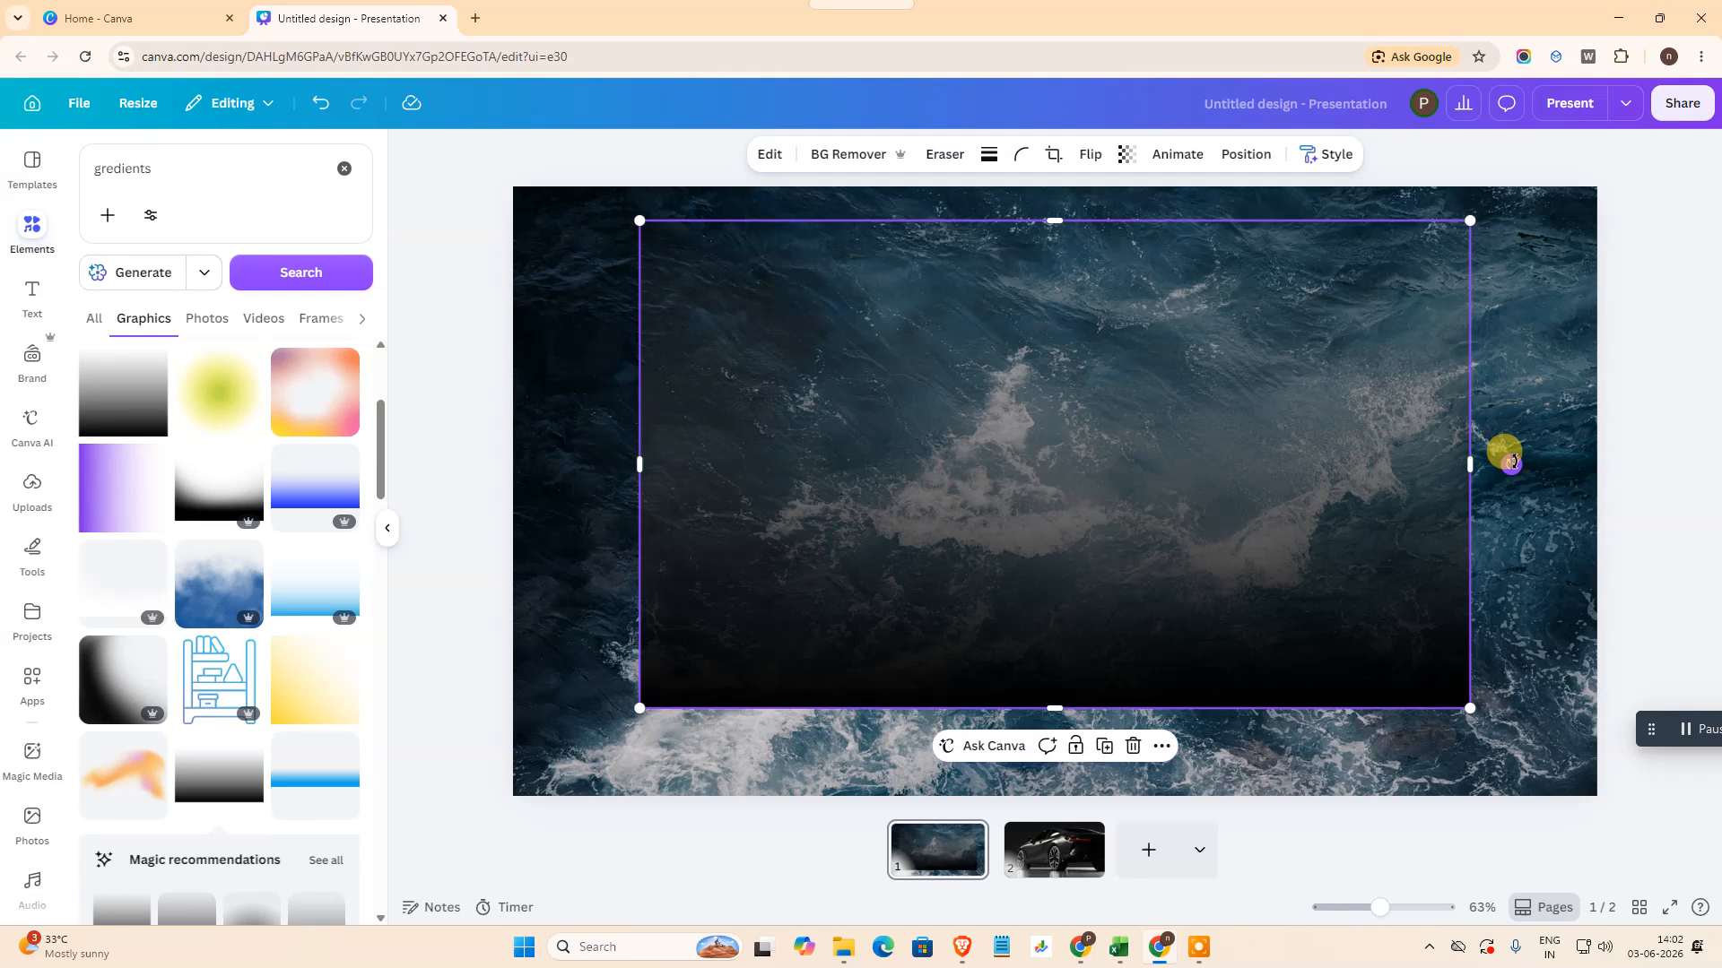
Step: Rotate the black gradient so its dark side faces the page's left edge, then align it there at full page height
left_click_drag(1511, 462, 1056, 773)
left_click_drag(1211, 328, 1165, 485)
left_click_drag(1253, 205, 1084, 492)
left_click_drag(992, 588, 750, 280)
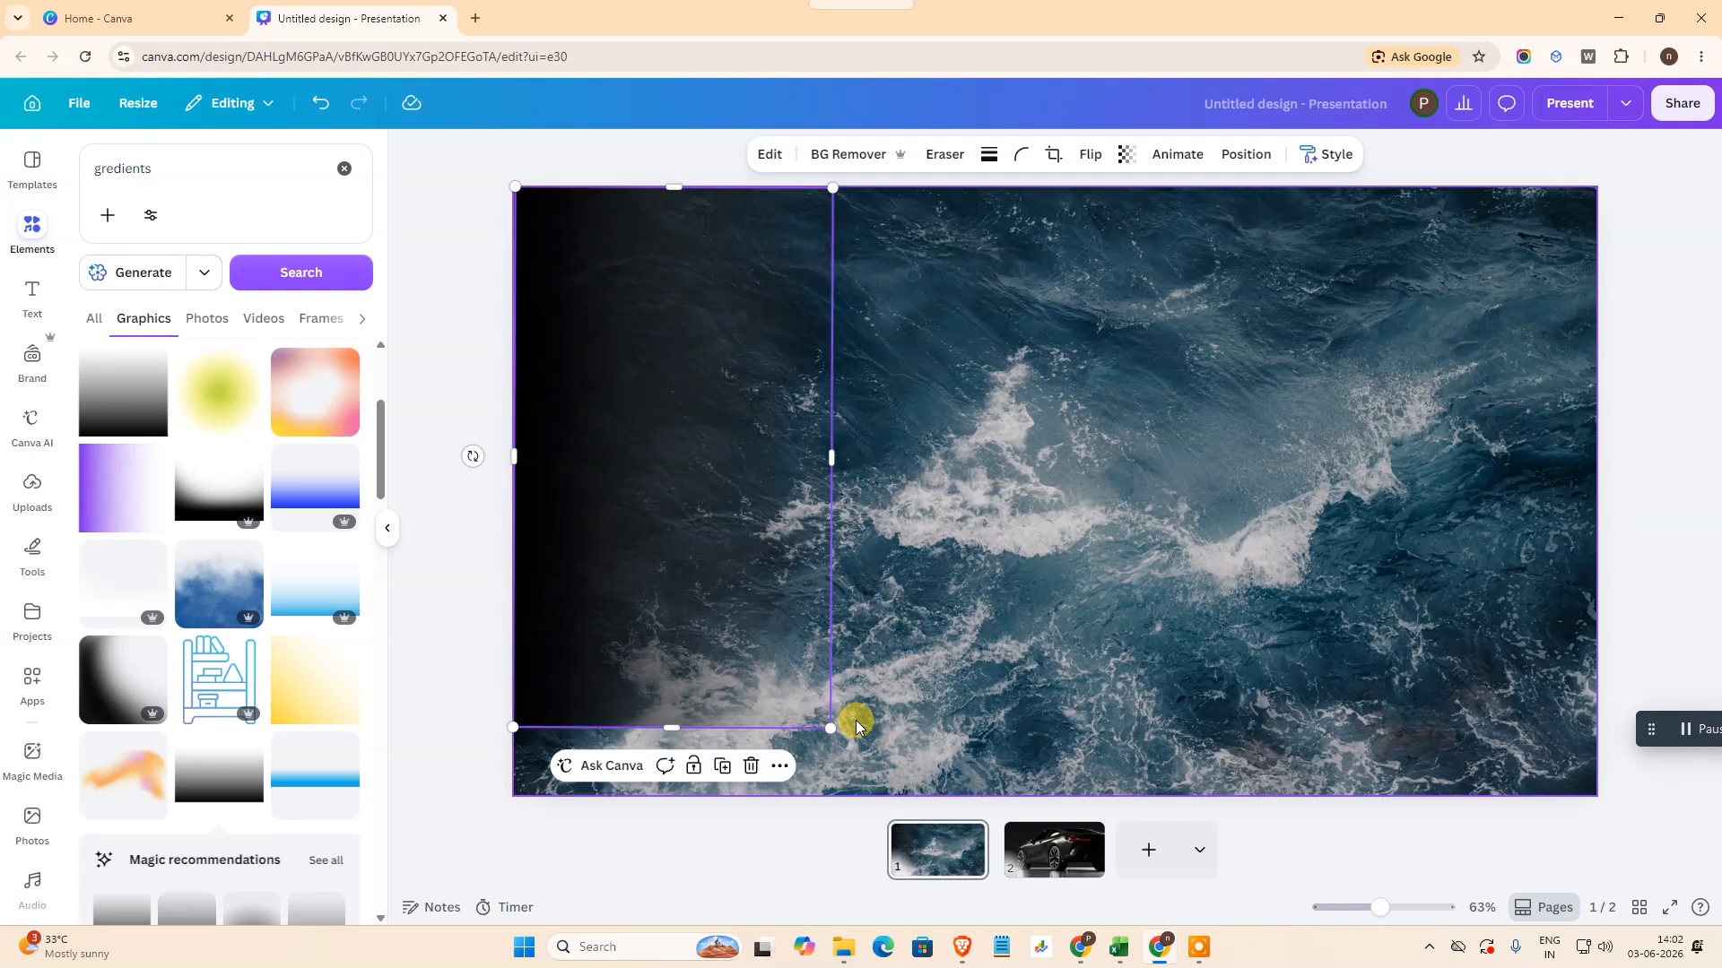
left_click_drag(829, 732, 874, 789)
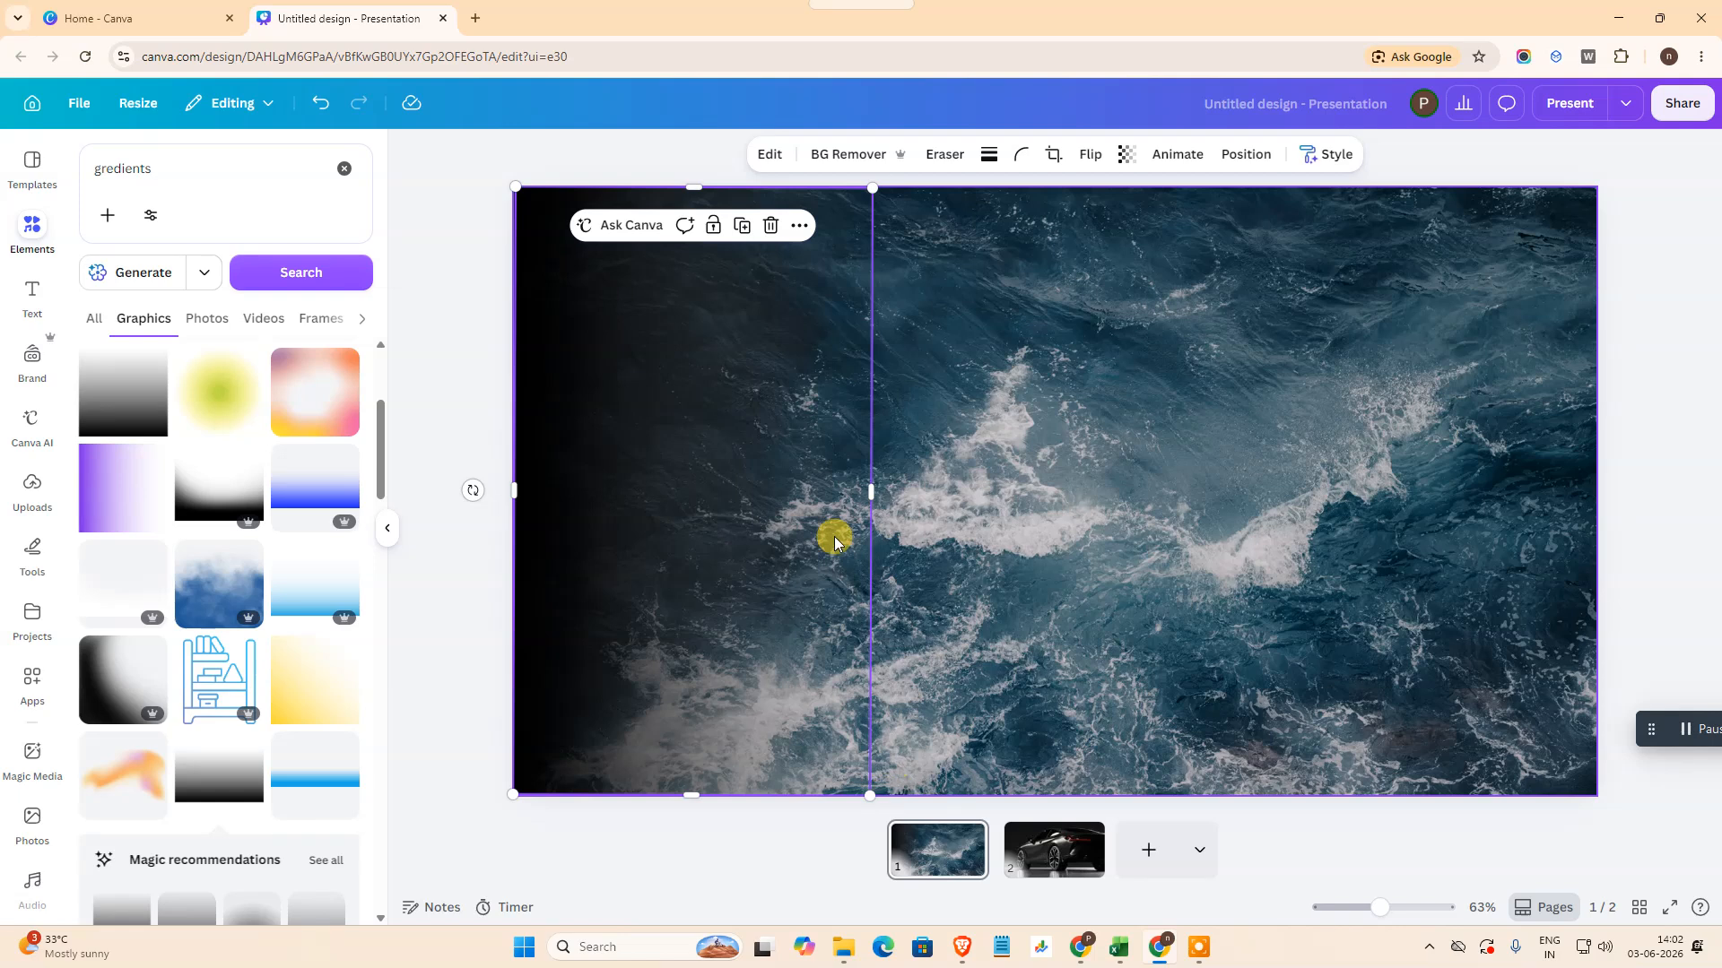
Step: Duplicate the gradient on the ocean page four times
left_click(1014, 353)
left_click(728, 359)
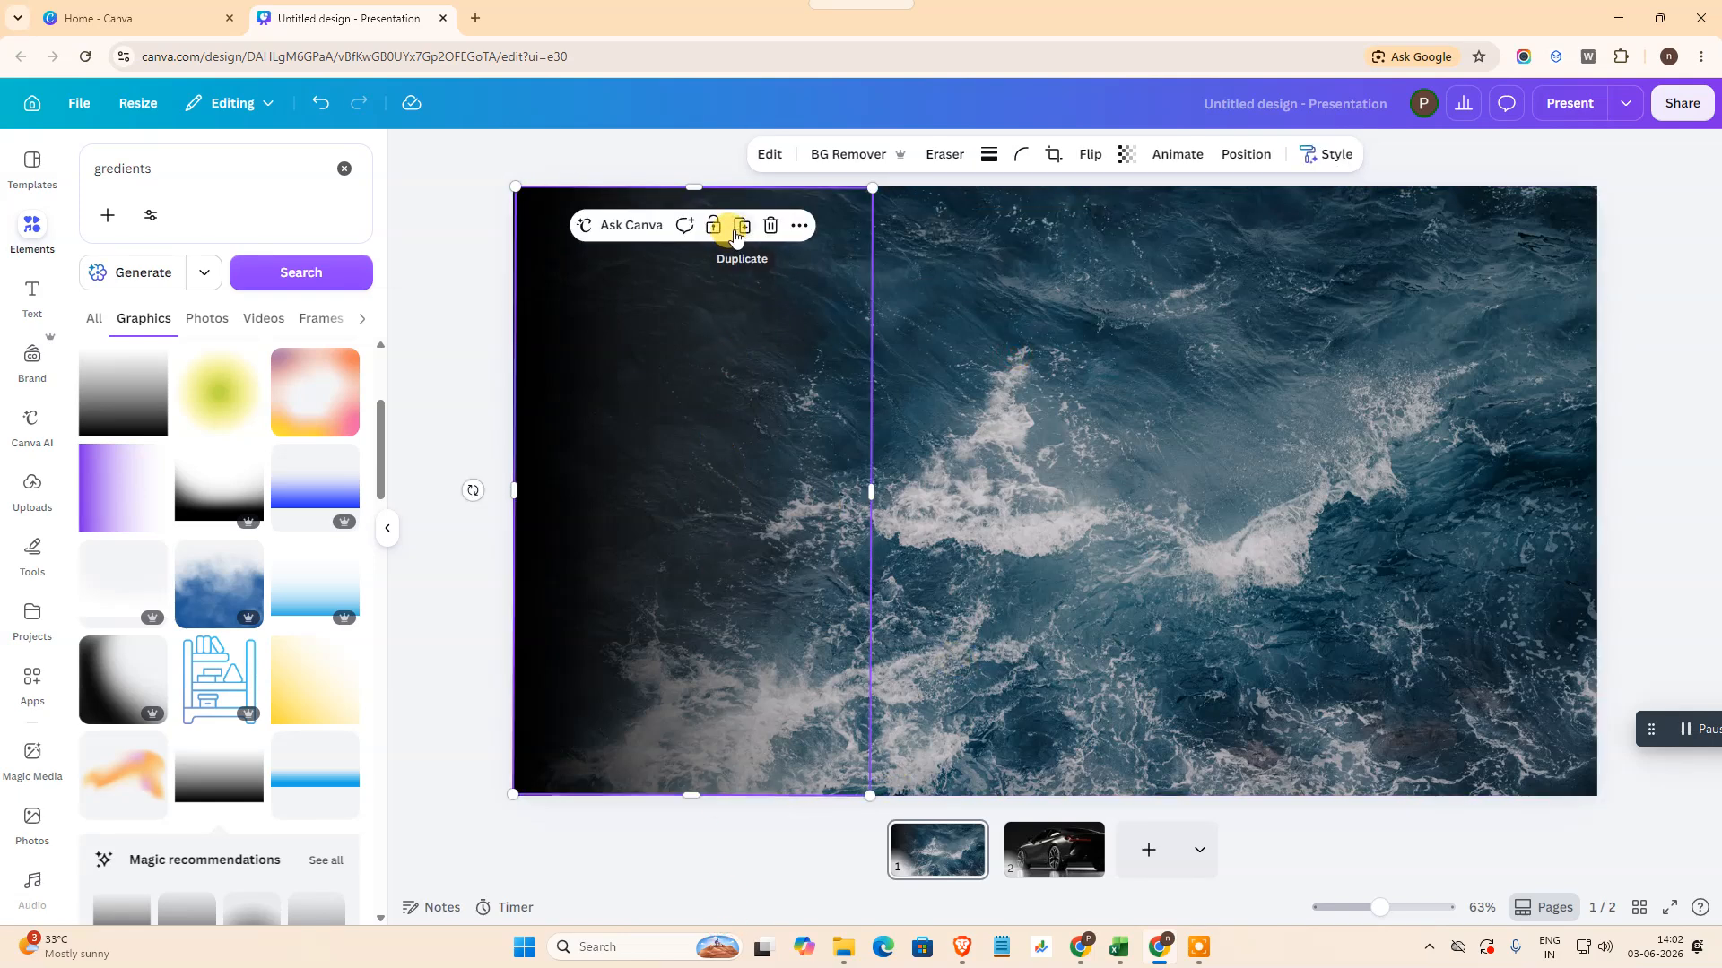
left_click(737, 233)
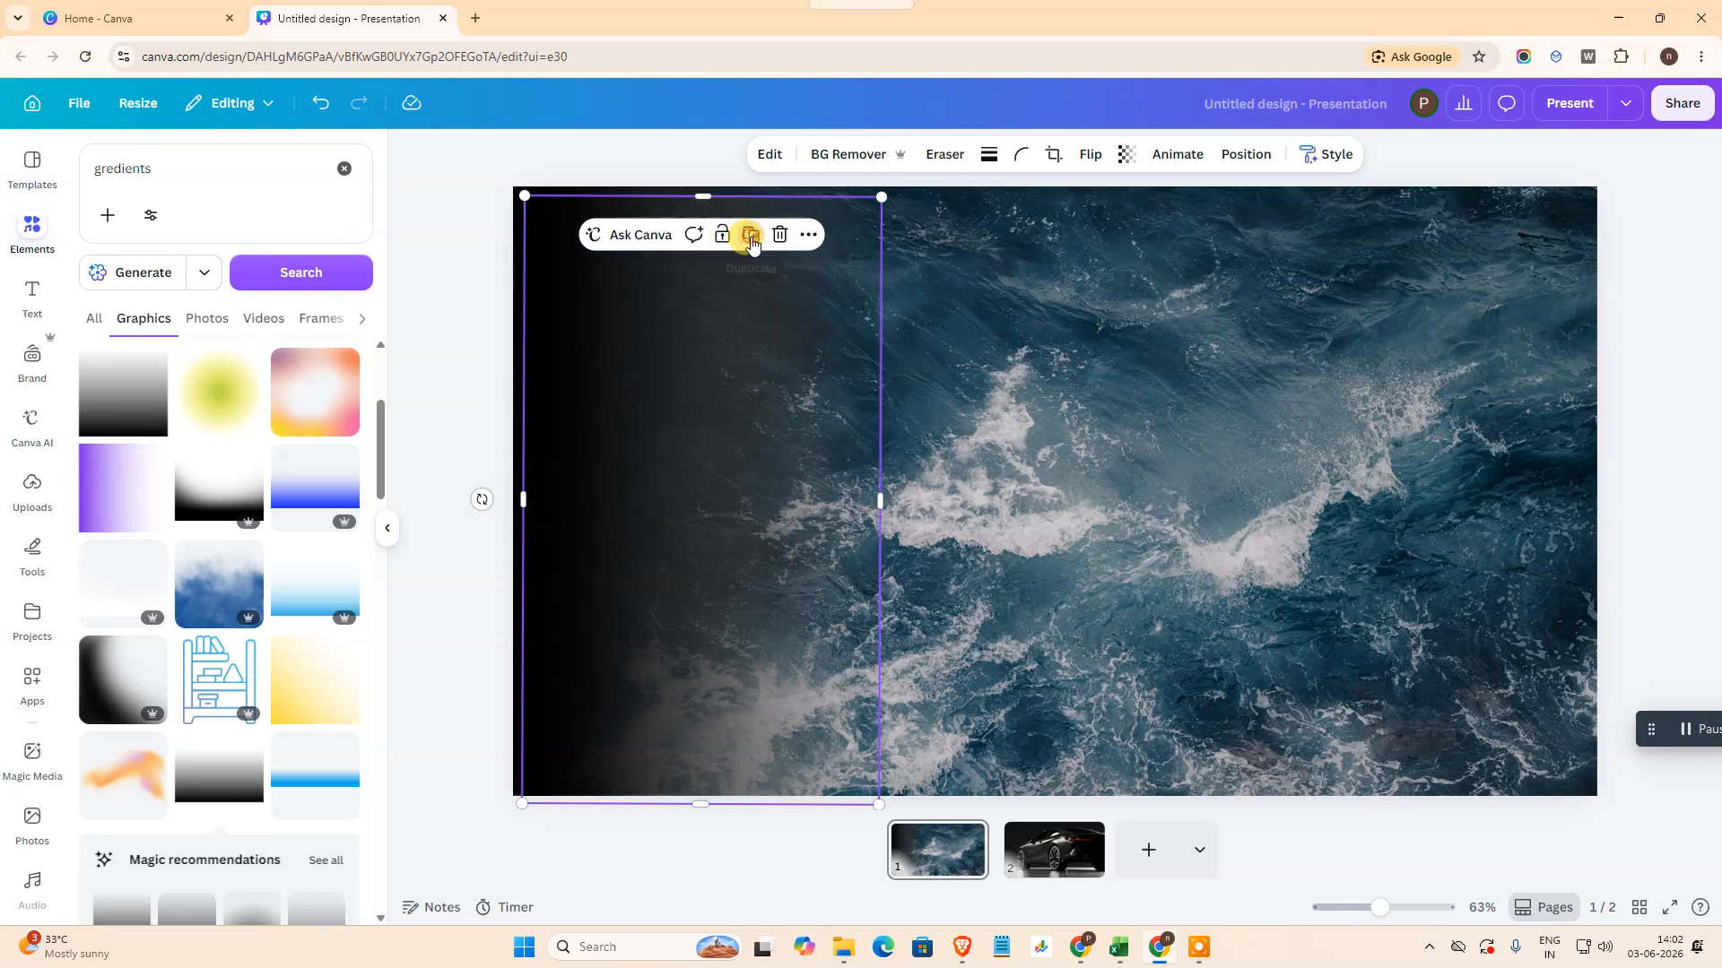
left_click(751, 238)
left_click(761, 248)
left_click(769, 257)
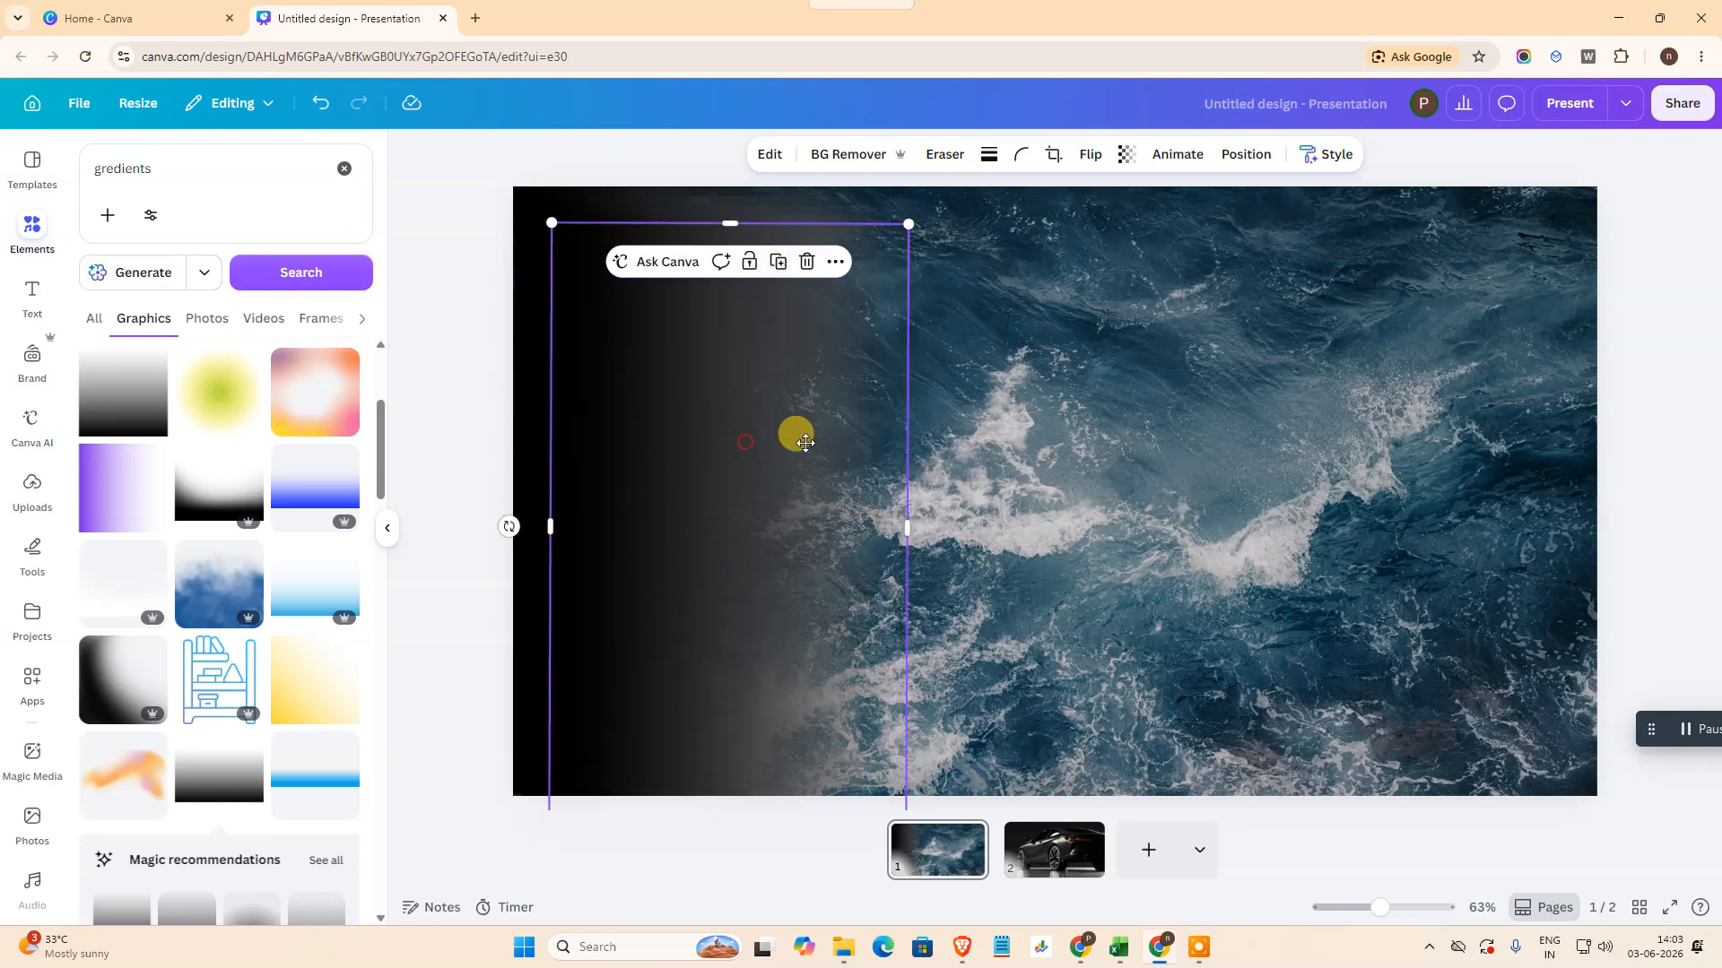
Step: Stack the duplicated gradients over the original, flush with the page's left edge
left_click_drag(745, 442, 1095, 416)
left_click_drag(680, 419, 942, 411)
mouse_move(592, 407)
left_mouse_down()
mouse_move(772, 407)
mouse_move(570, 382)
left_mouse_up()
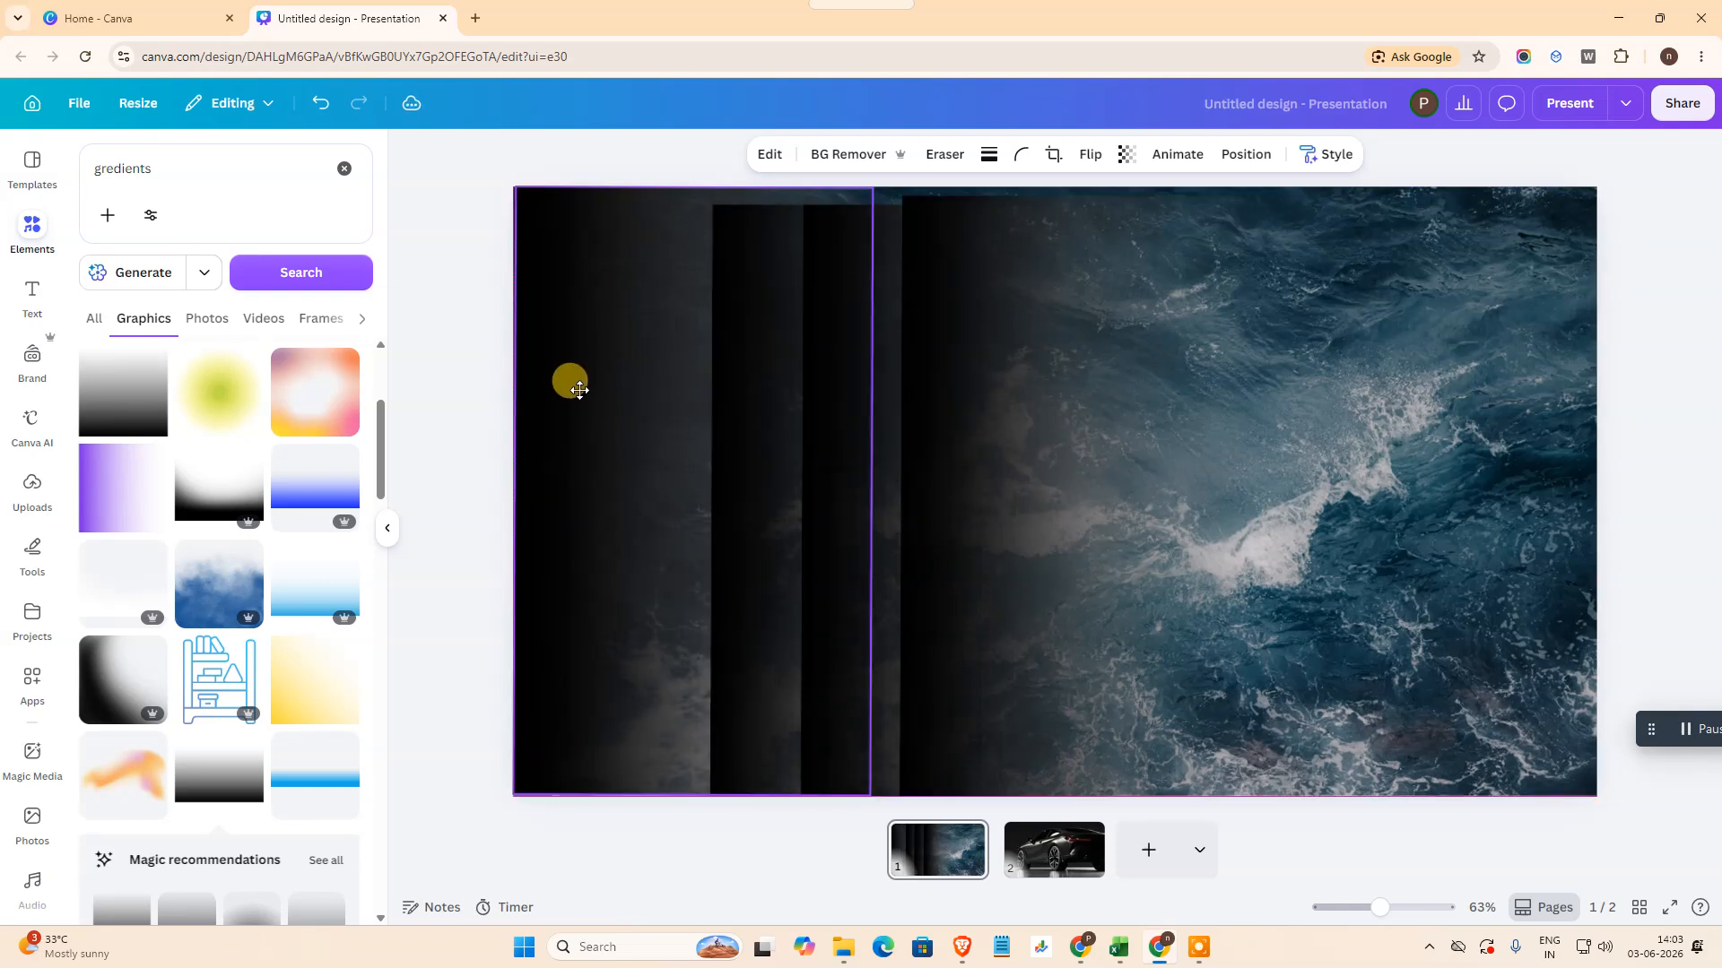
left_click_drag(997, 424, 810, 448)
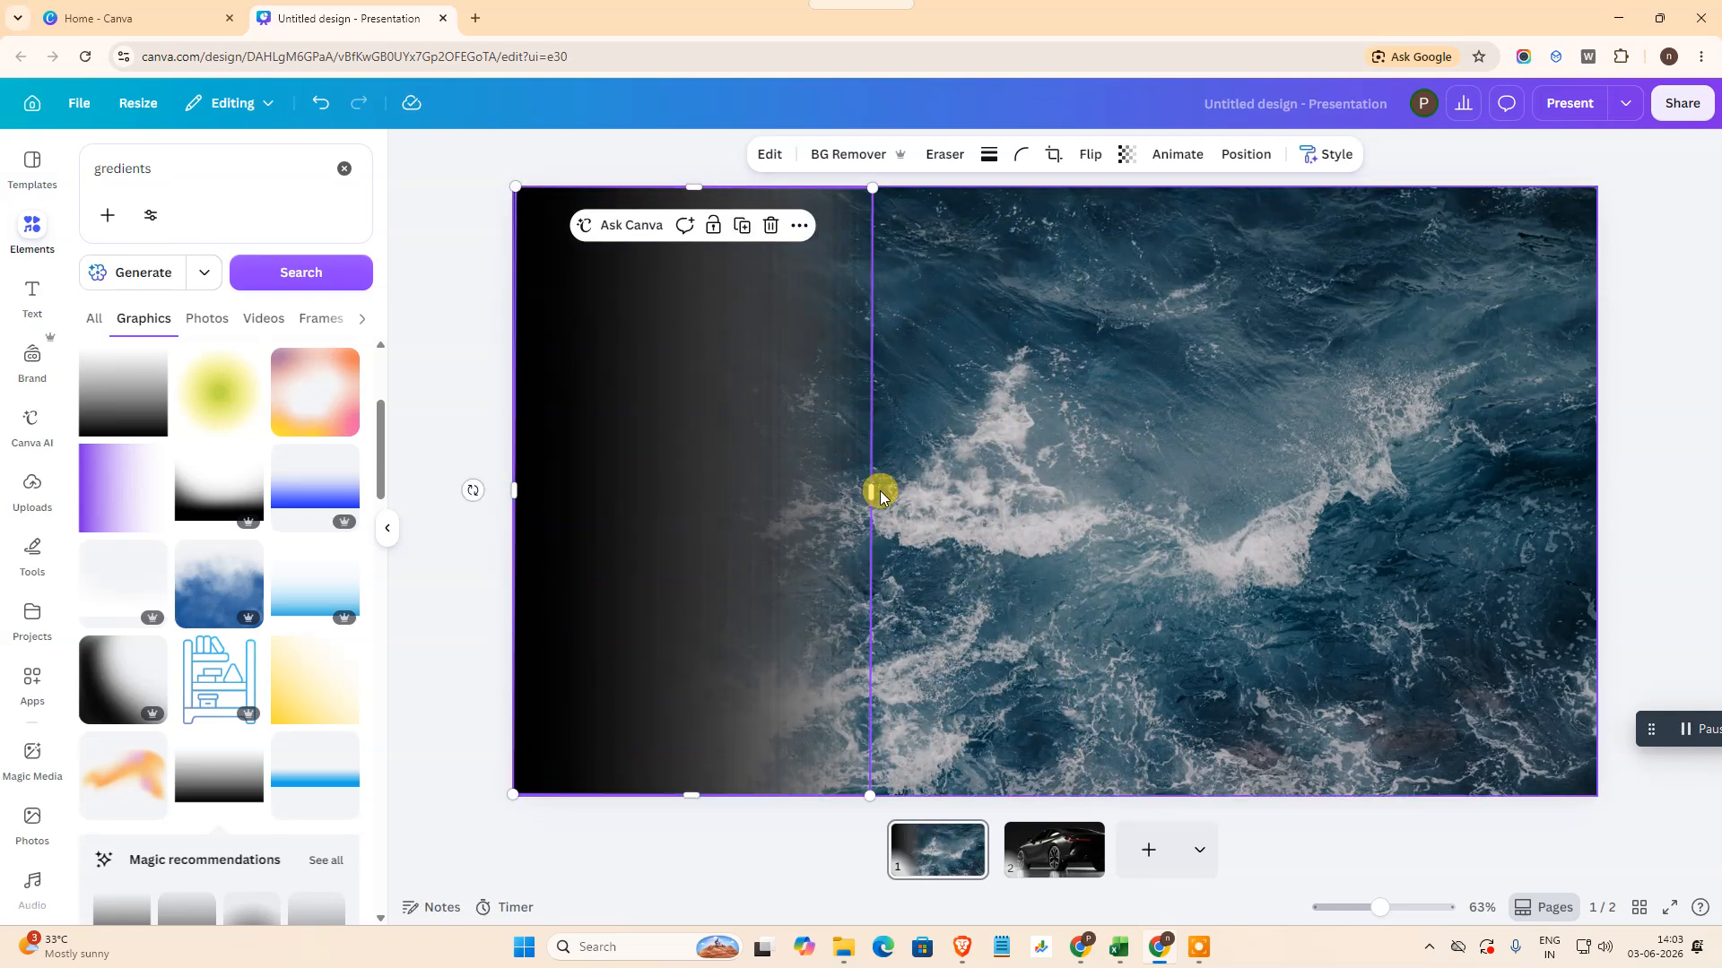
left_click(1004, 516)
left_click_drag(1161, 412, 884, 439)
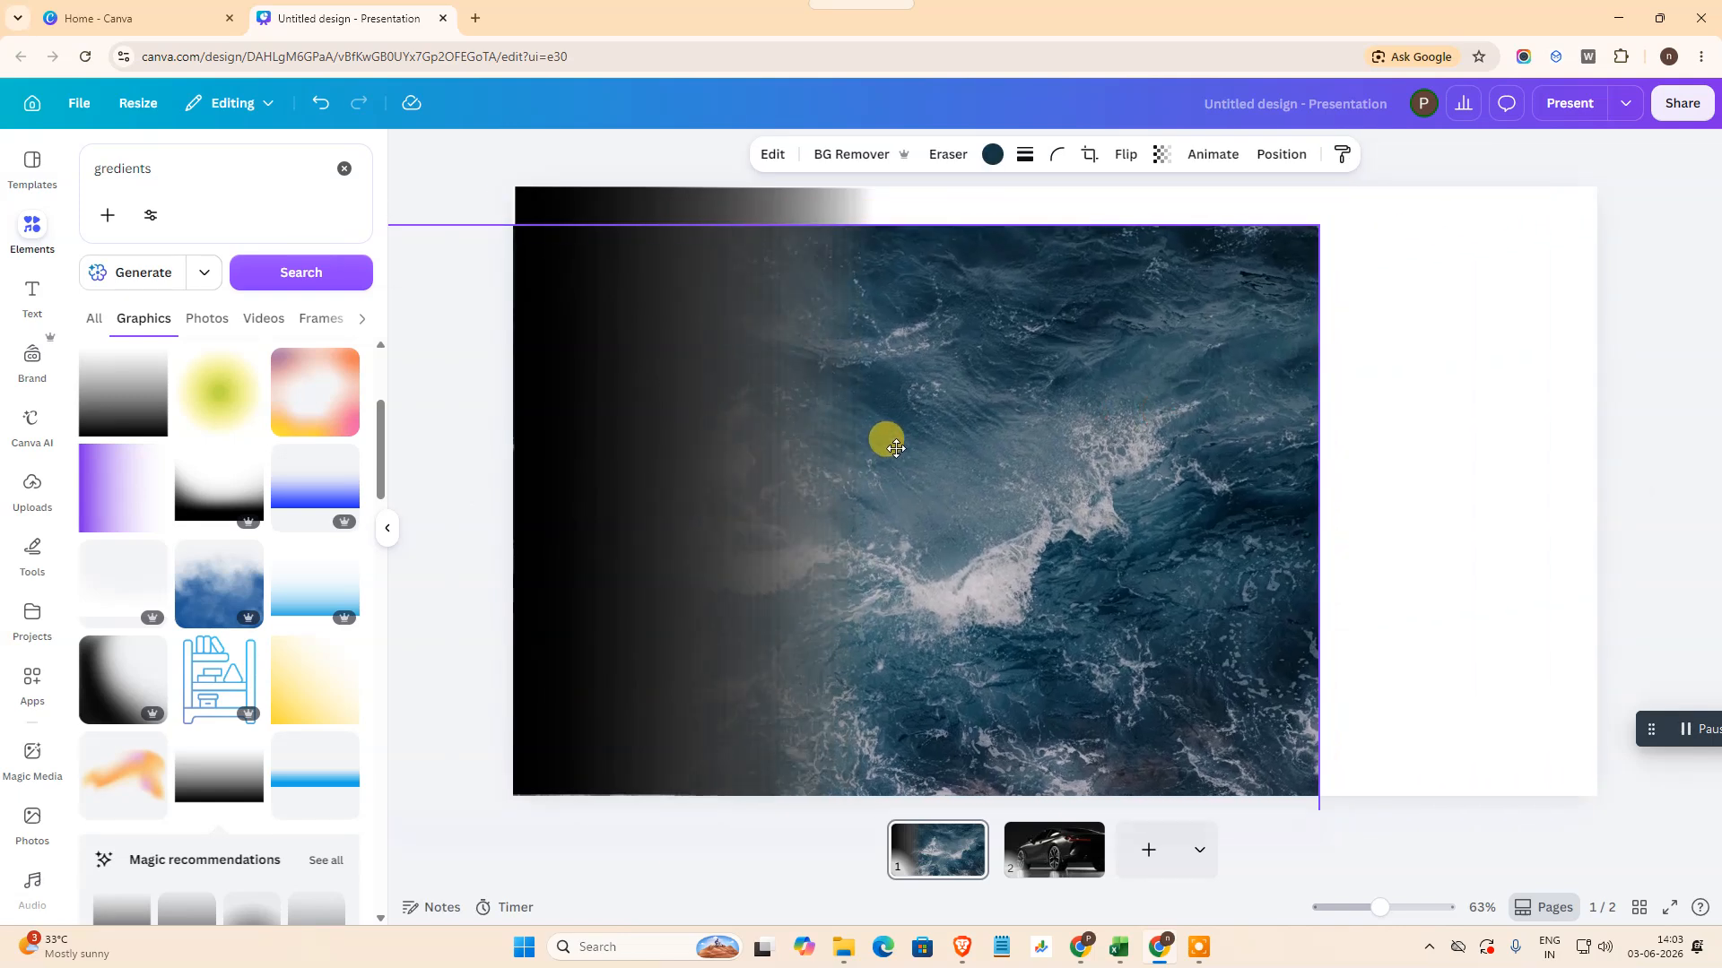
key("ctrl+z")
left_click(657, 883)
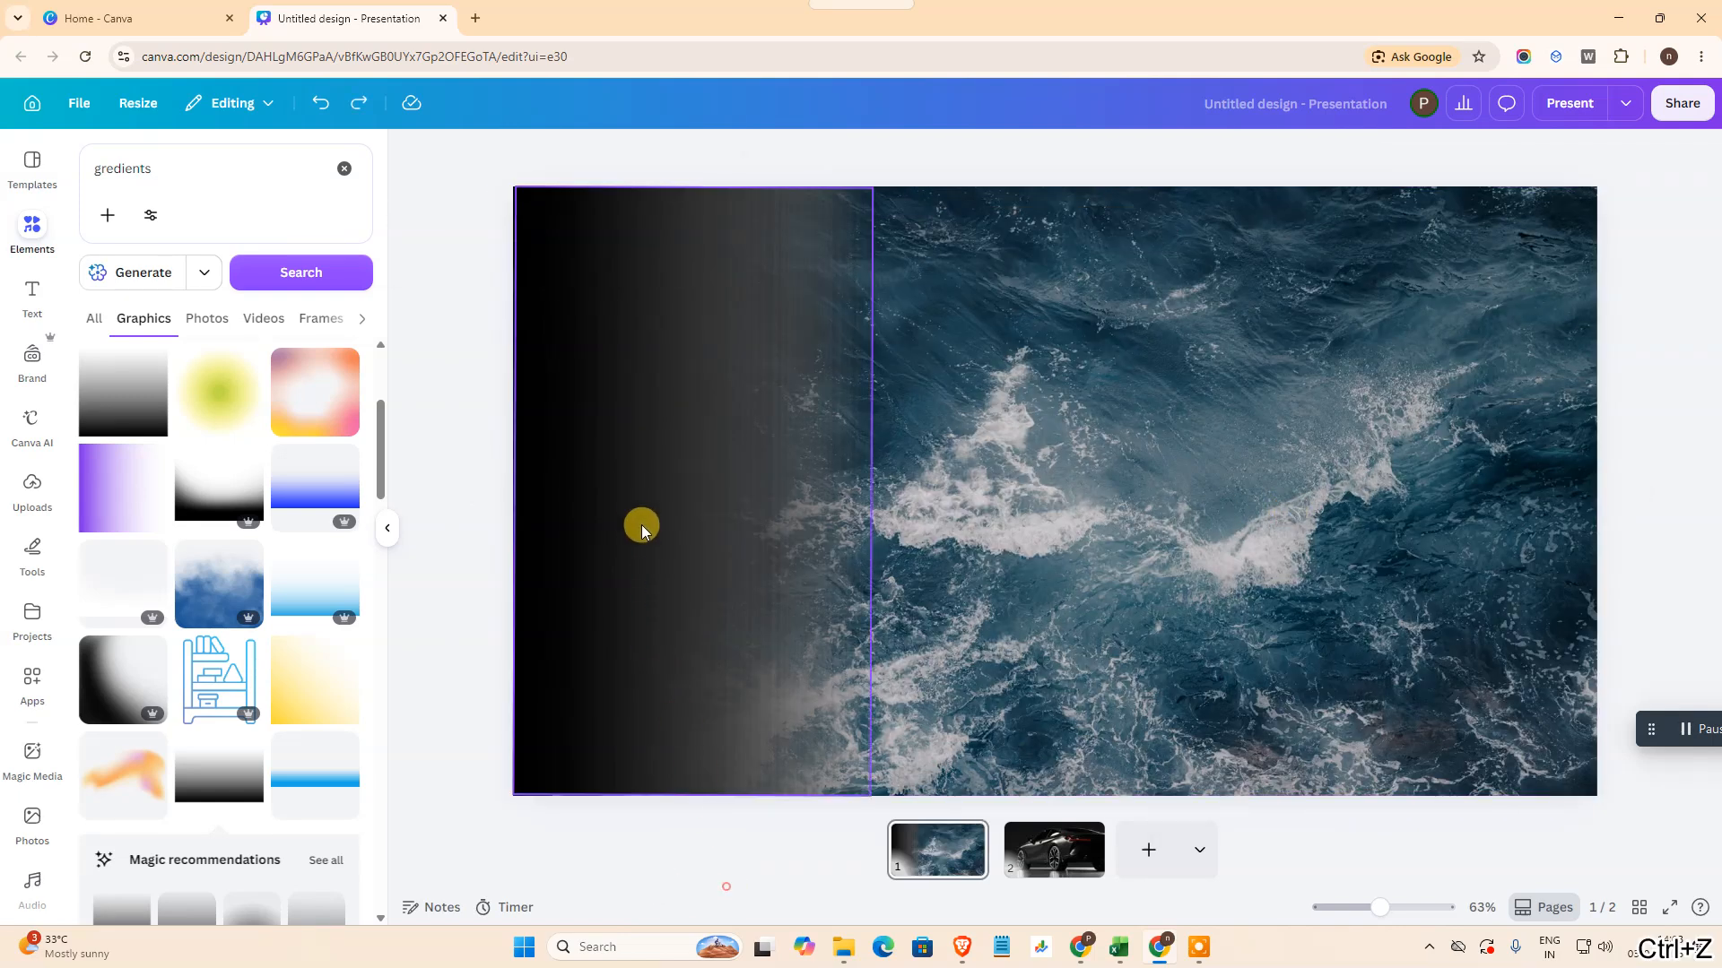
Step: Group the stacked gradients and widen the group to cover about half of the ocean photo
left_click_drag(428, 285, 821, 639)
left_click(636, 224)
left_click_drag(870, 505, 1095, 500)
left_click(1283, 411)
Step: Copy the gradient group from page 1 and paste it over the car photo on page 2
left_click(755, 485)
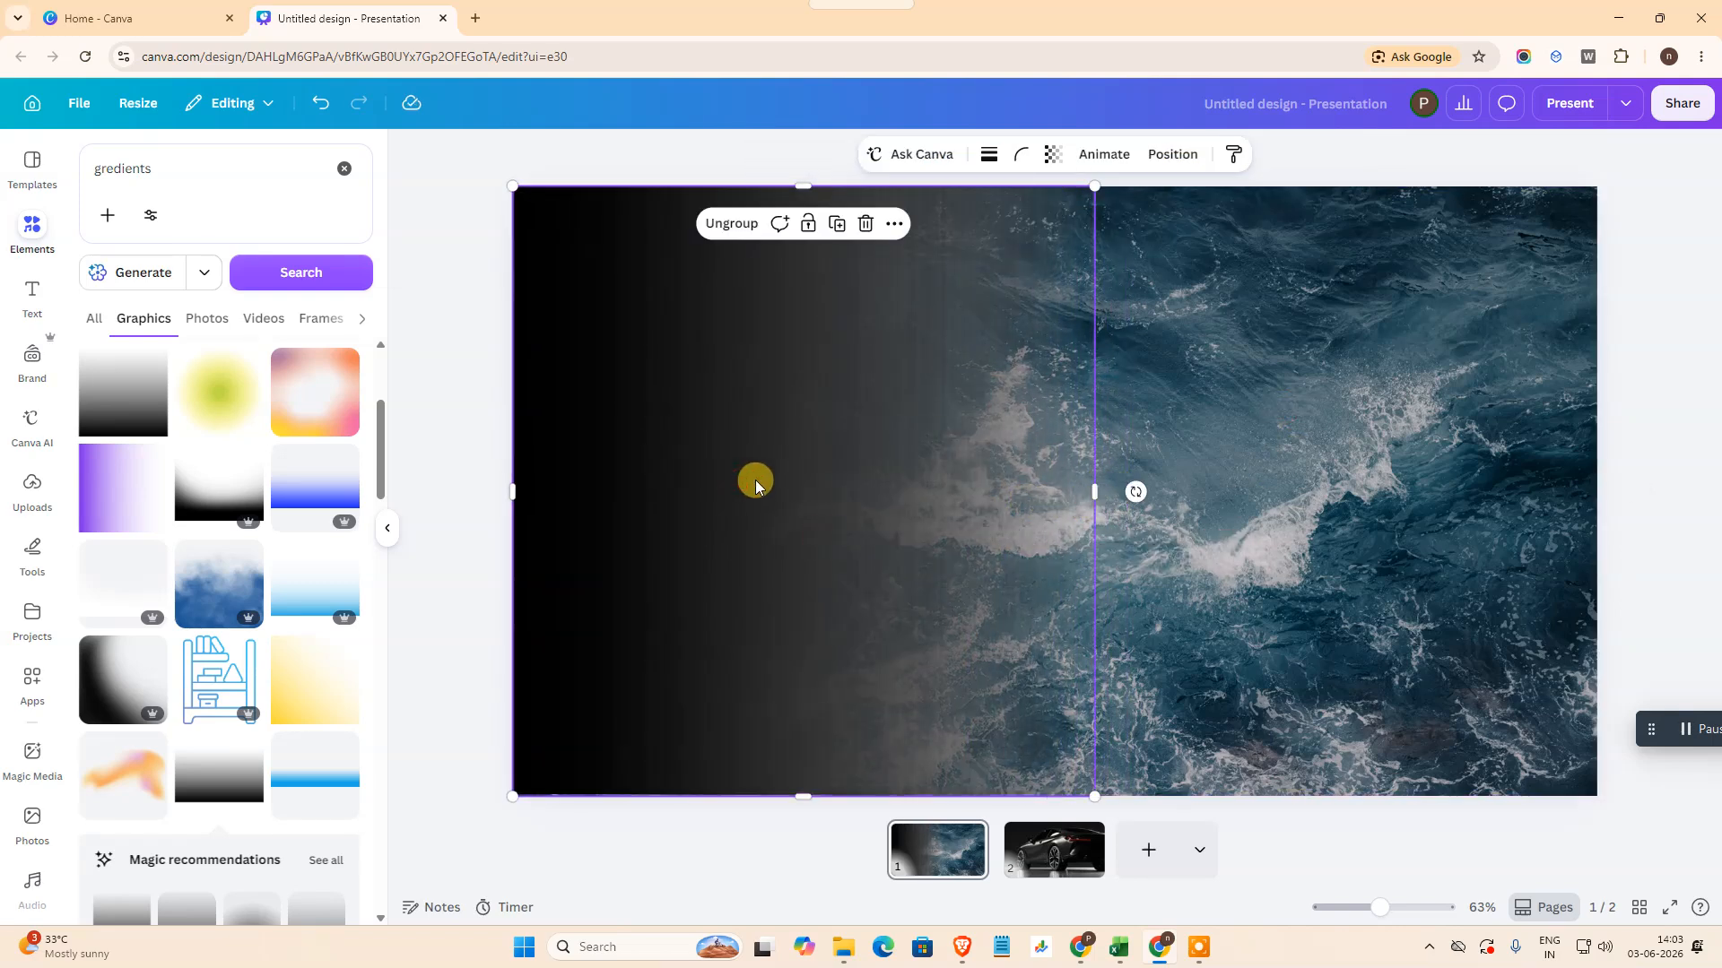
left_click(894, 223)
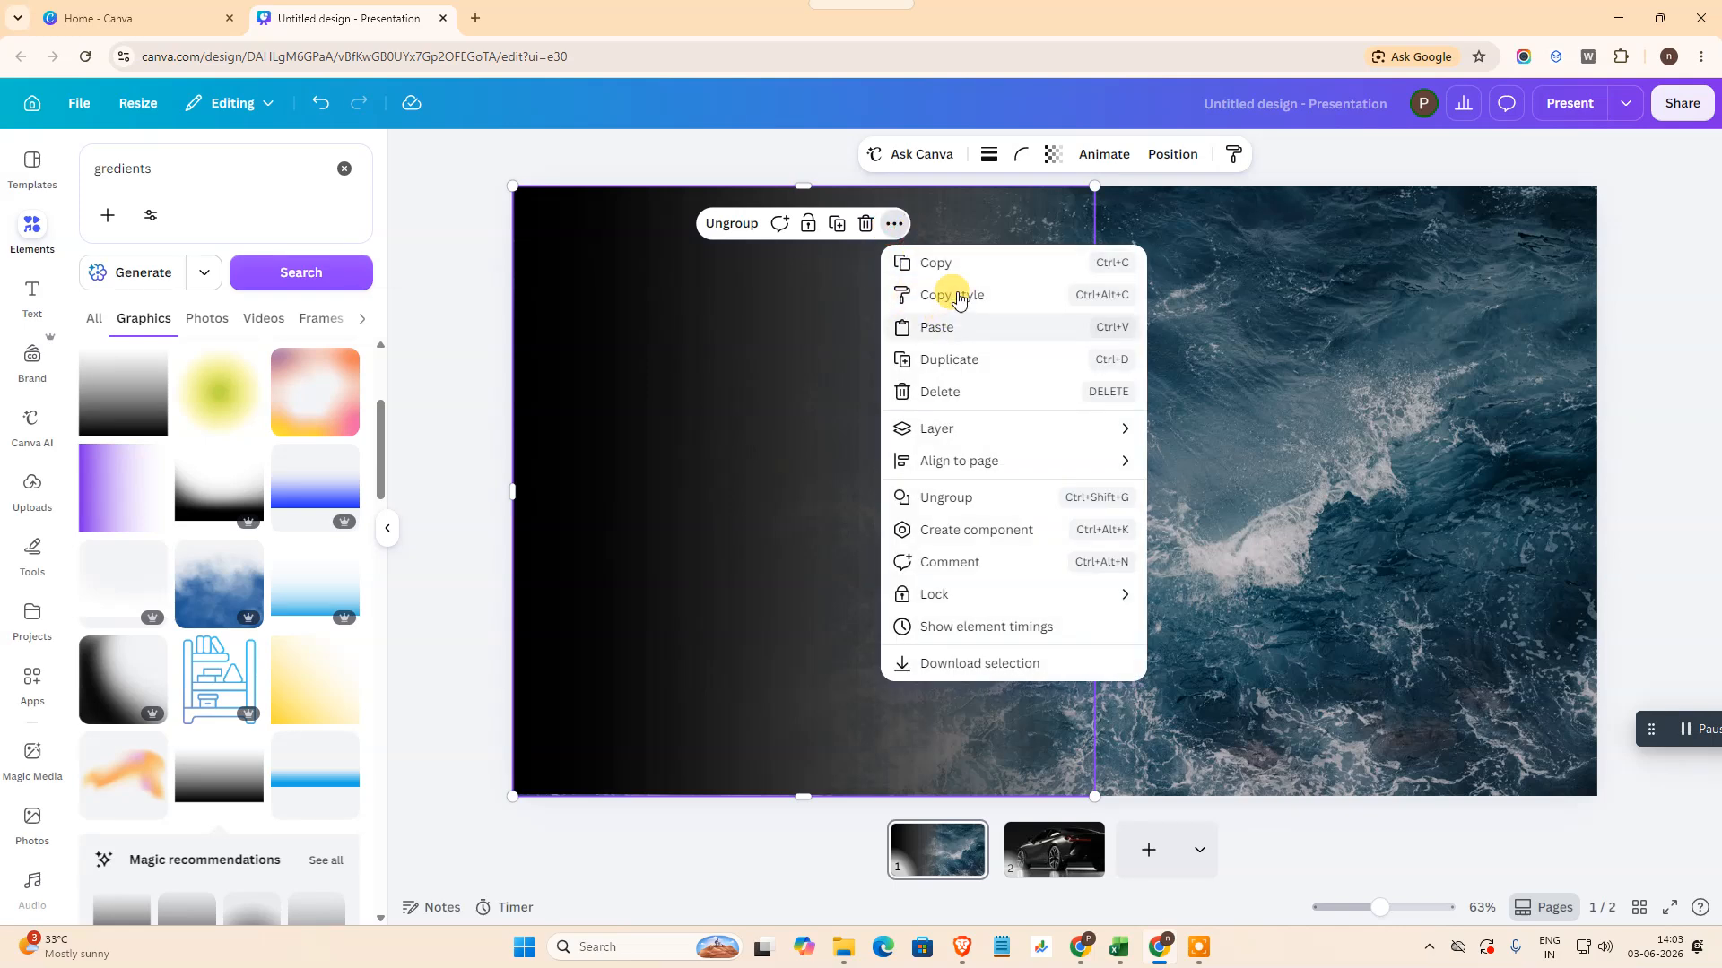
left_click(956, 268)
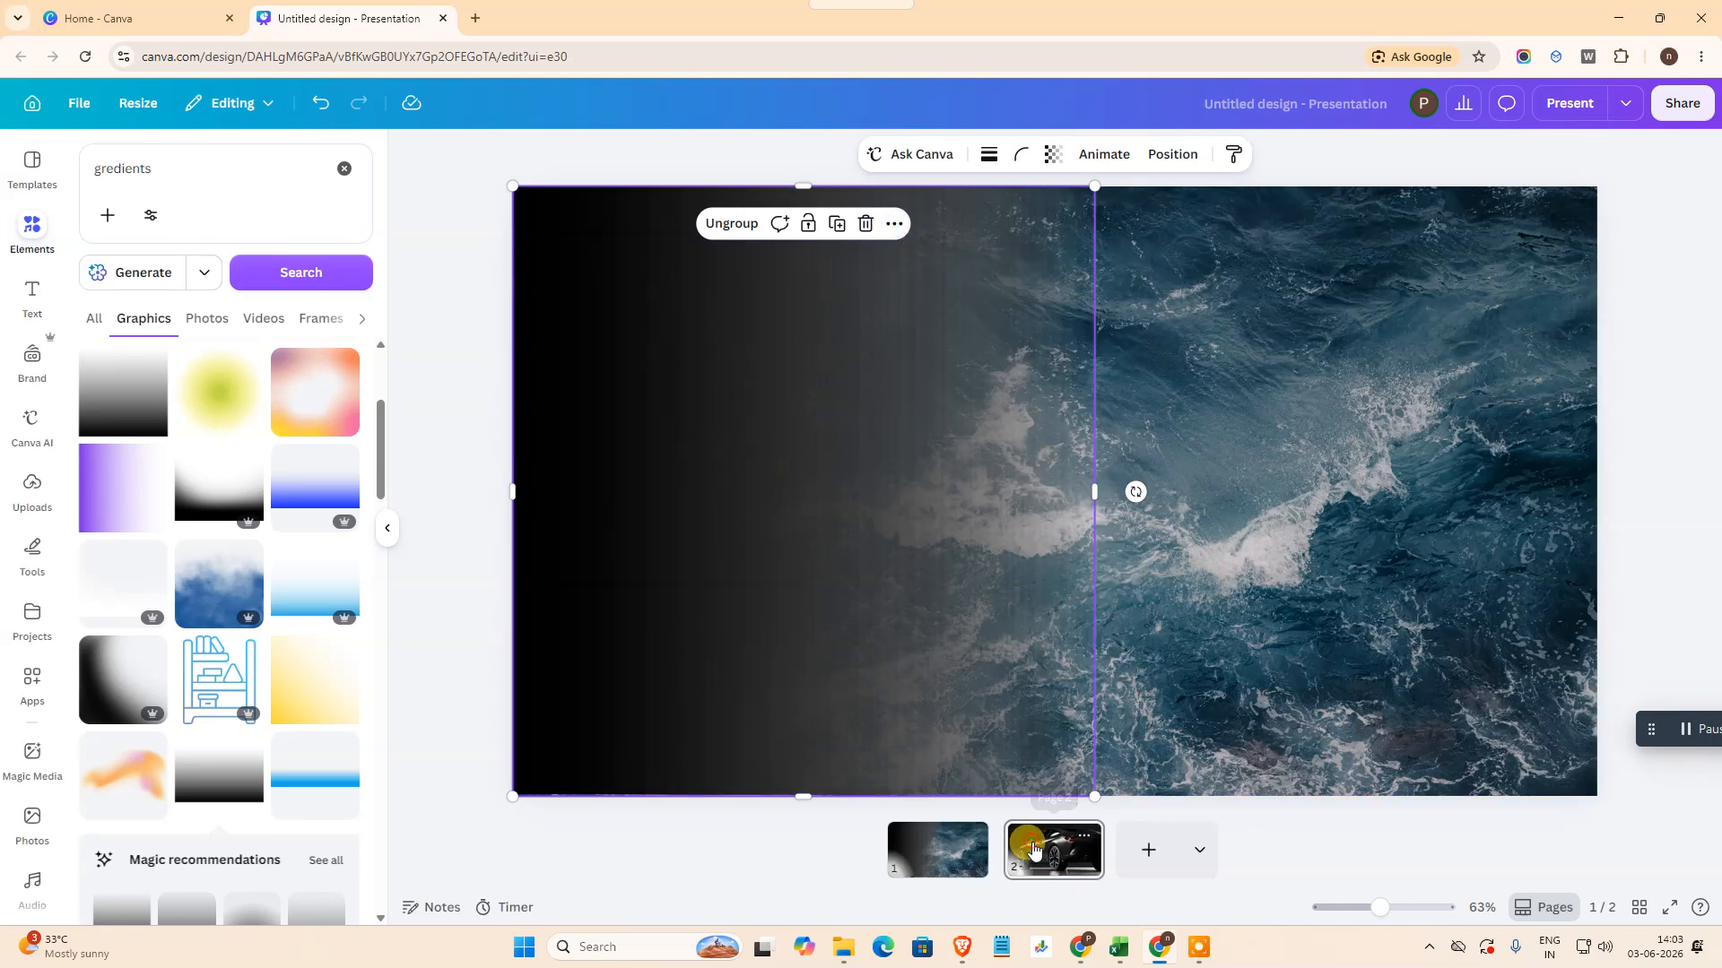
left_click(1033, 850)
left_click(1354, 439)
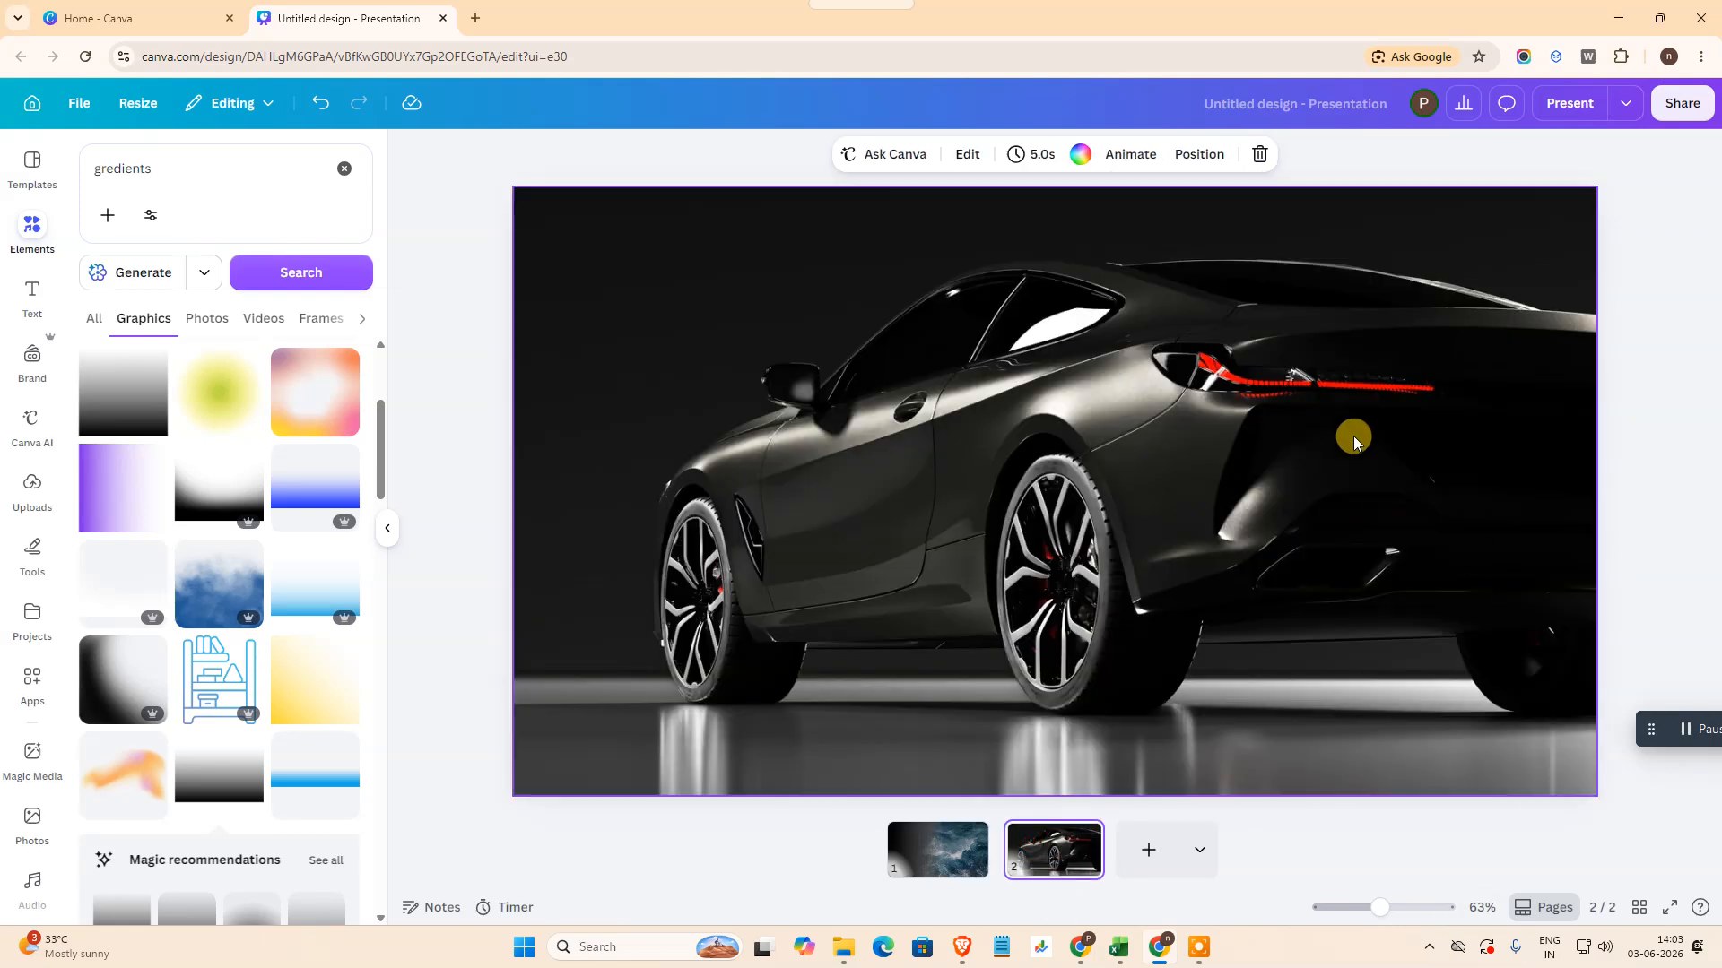
right_click(867, 343)
left_click(983, 427)
left_click_drag(902, 515, 1013, 534)
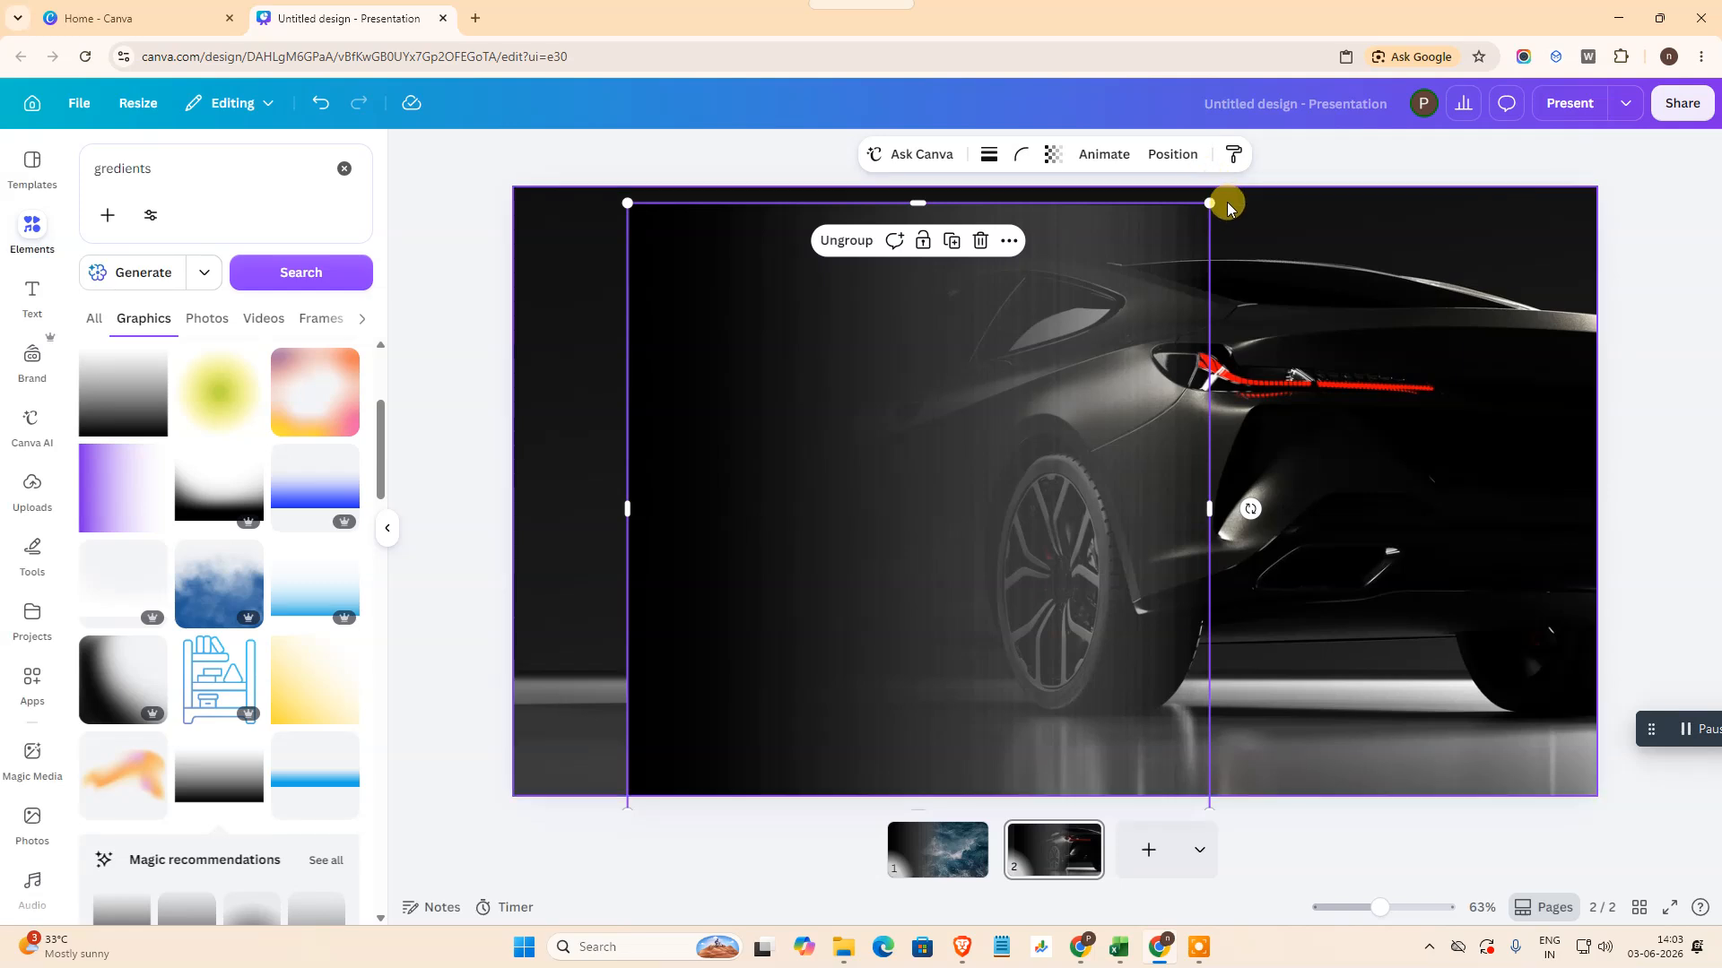
Step: Turn the pasted gradient group around and fit it to the car page's right edge, covering the car's rear at full page height
left_click_drag(1206, 197, 1073, 346)
left_click_drag(938, 496, 957, 432)
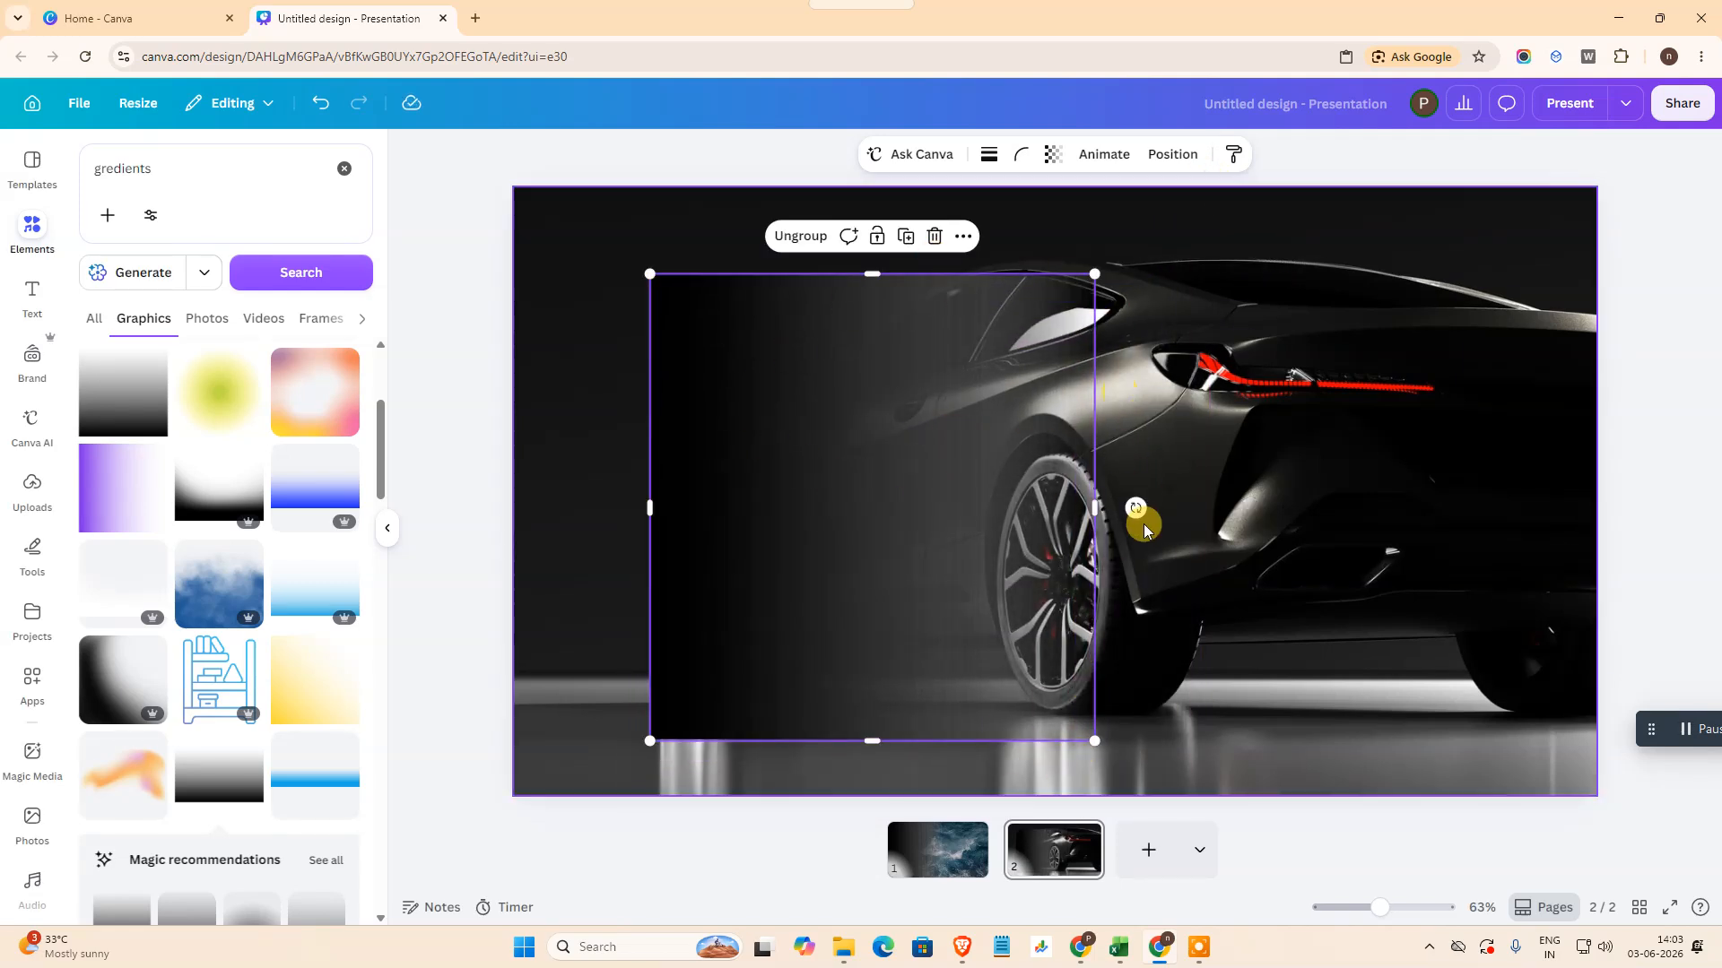
left_click_drag(1135, 508, 691, 507)
left_click_drag(922, 577, 1387, 488)
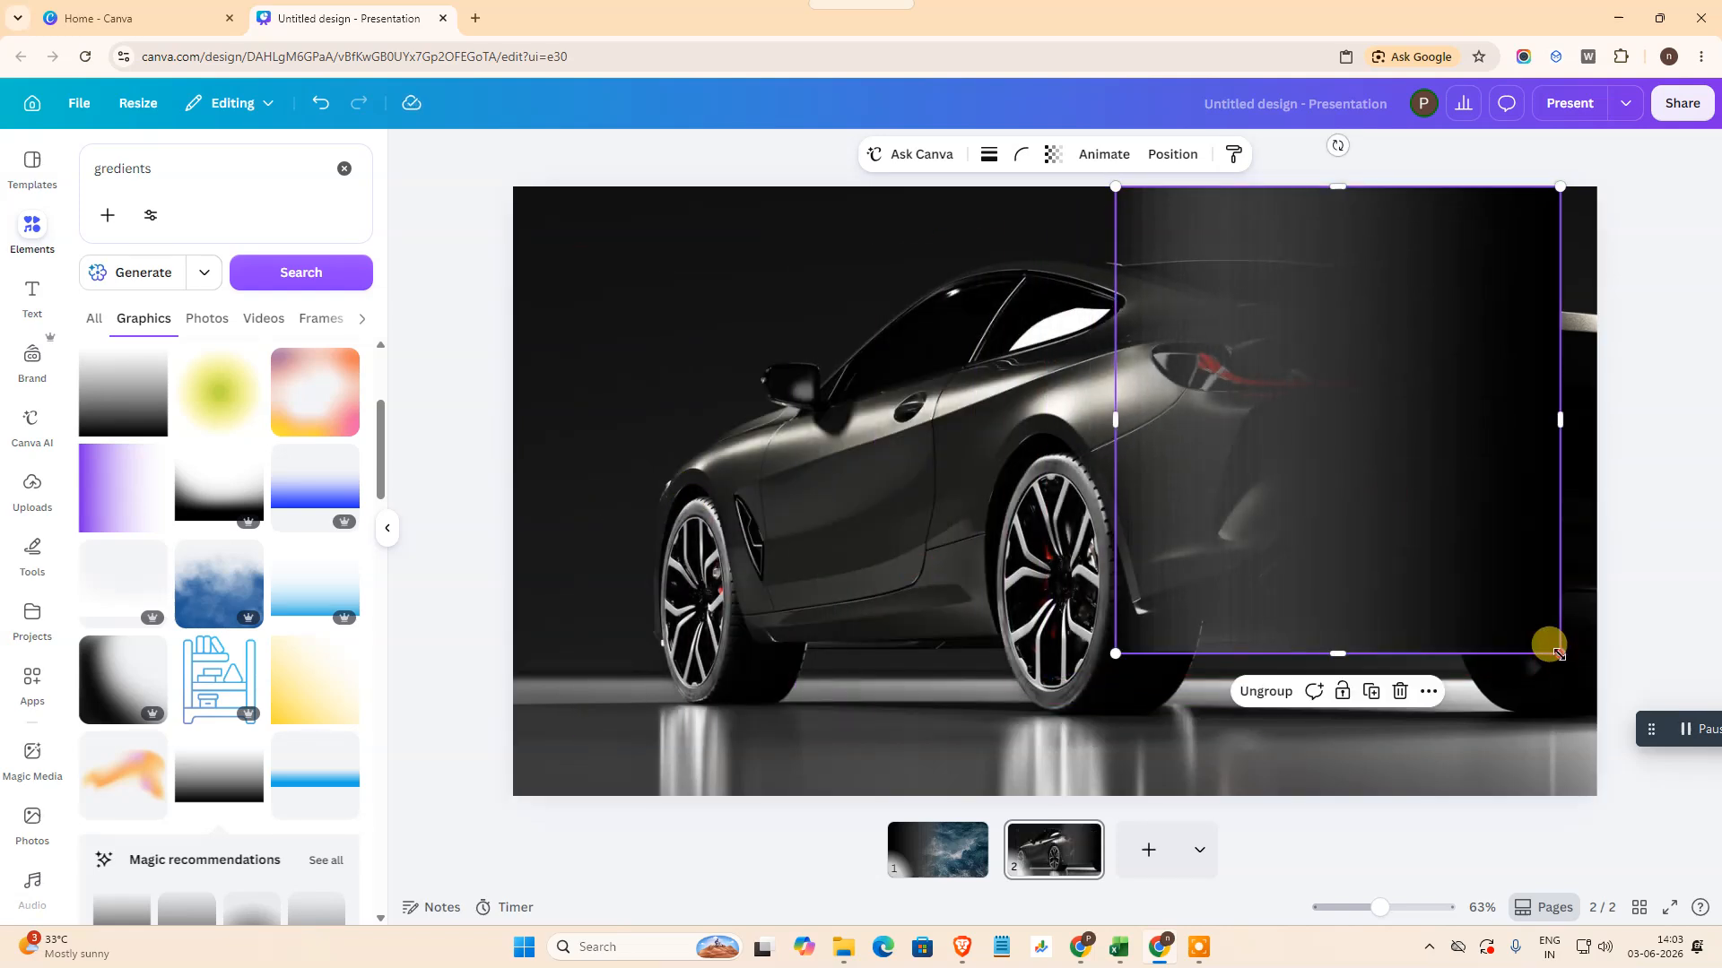
left_click_drag(1561, 653, 1580, 689)
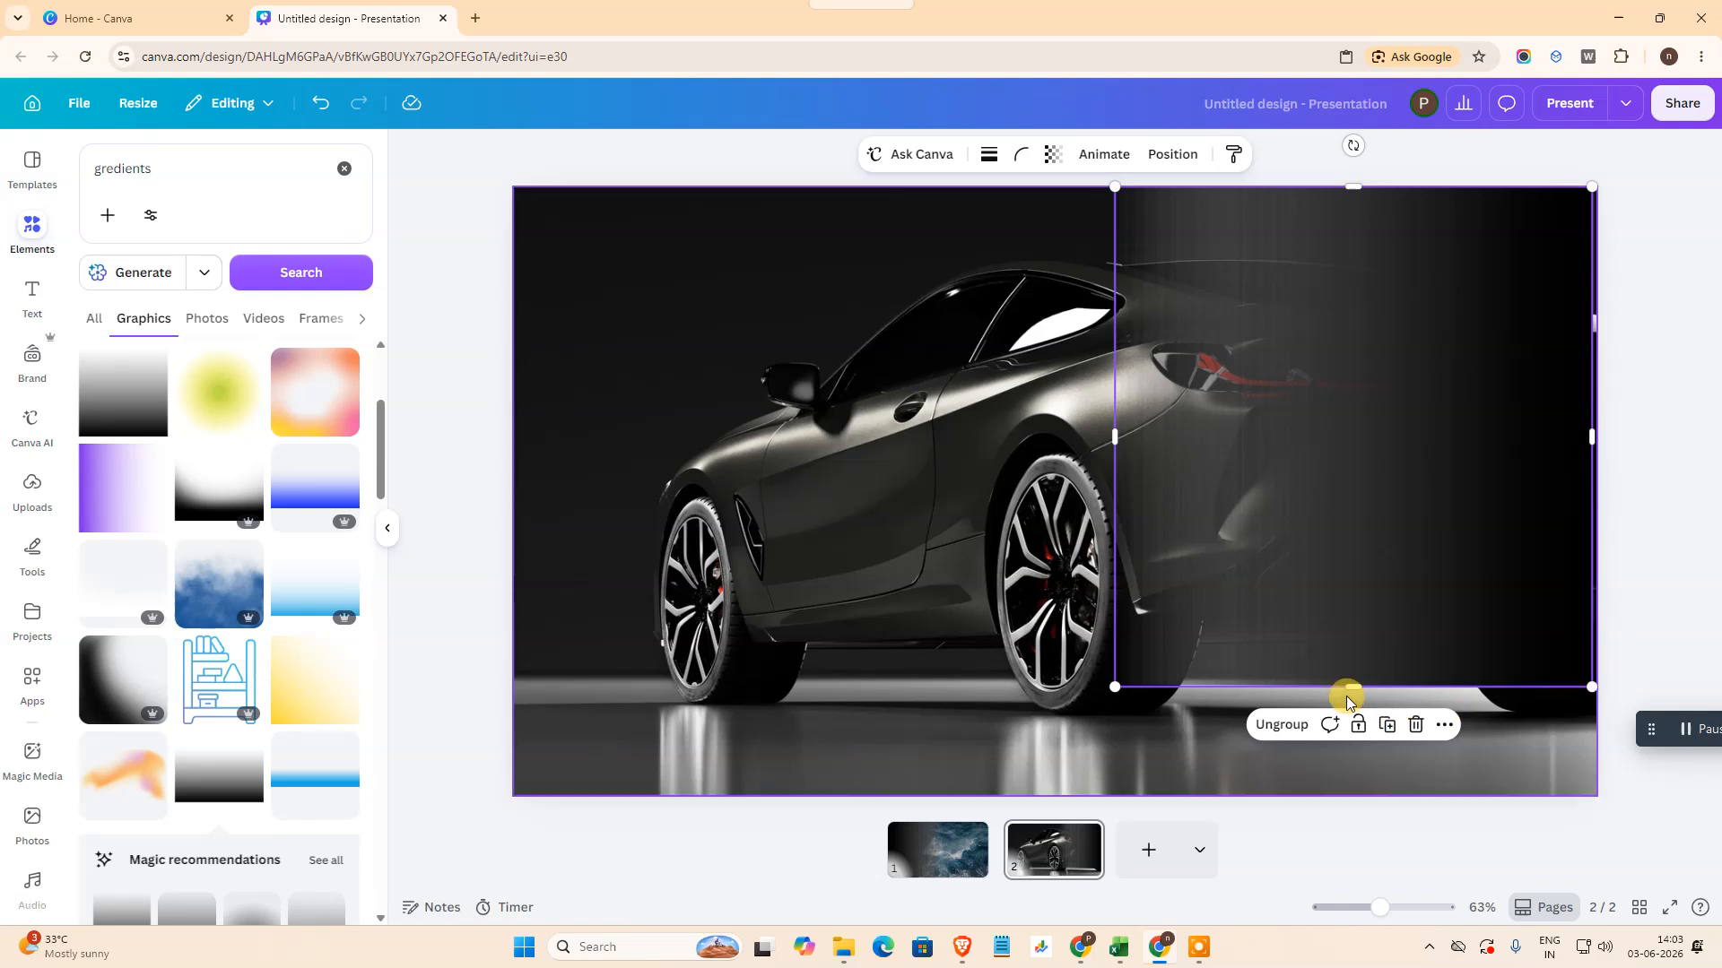
left_click_drag(1350, 684, 1354, 795)
left_click_drag(1114, 495, 988, 499)
left_click(1657, 428)
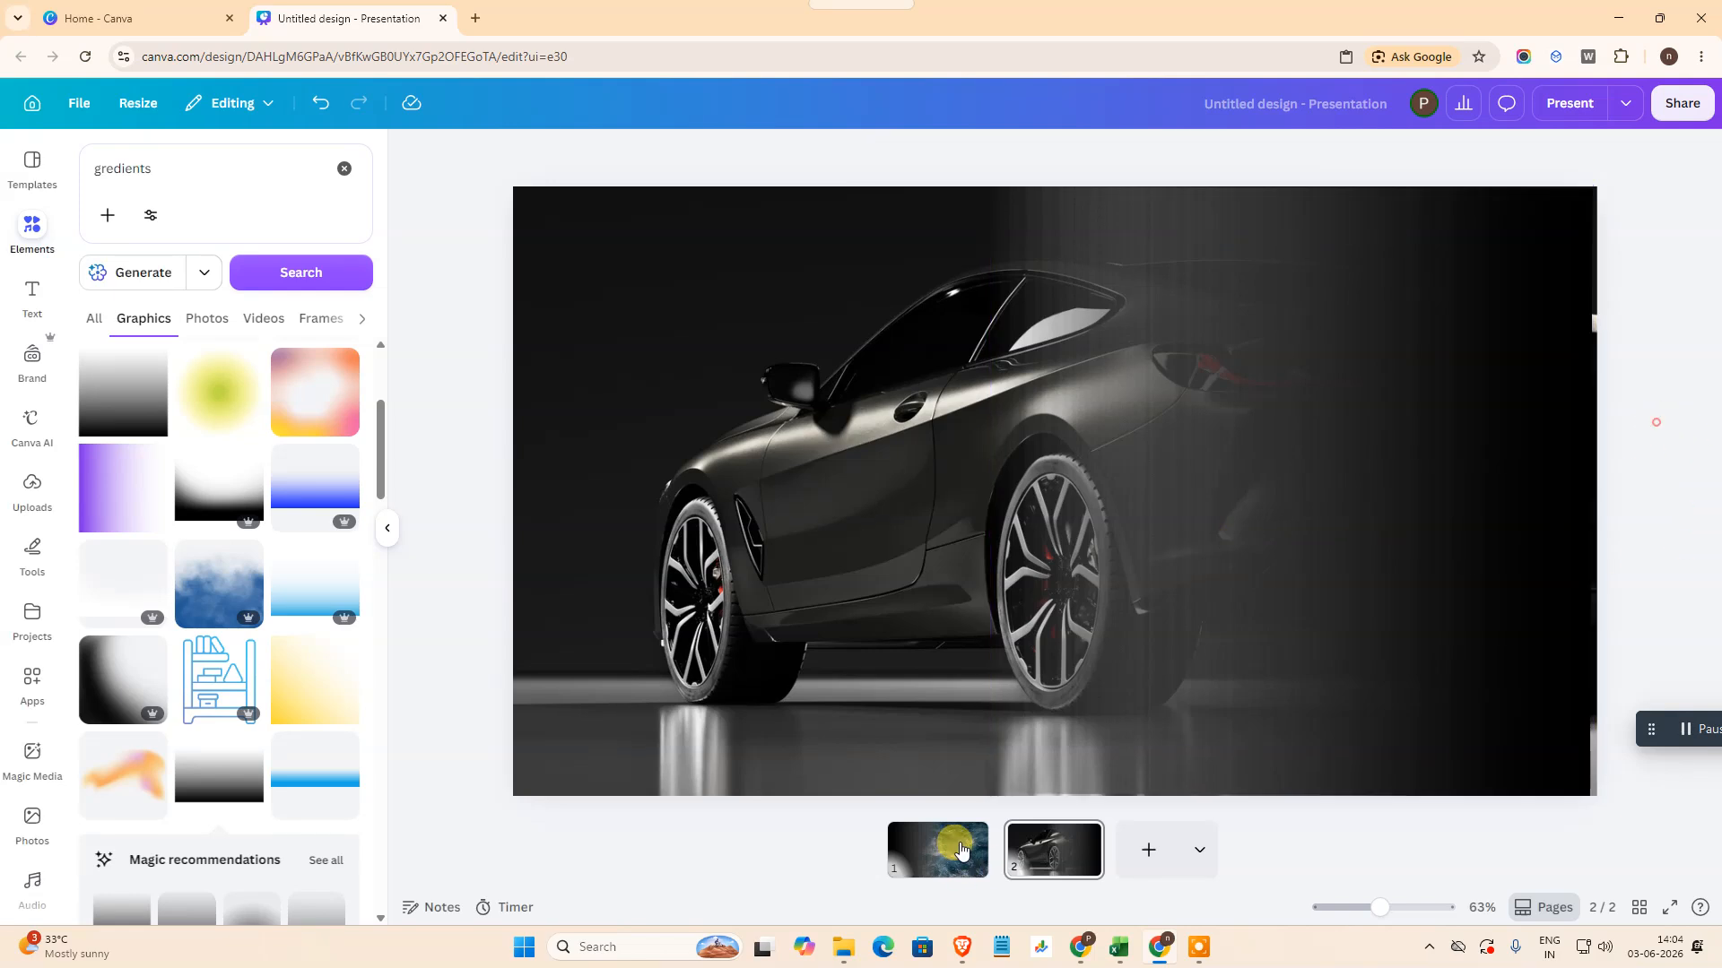
Step: Compare the ocean and car pages, and add a blank third page
left_click(923, 852)
left_click(1036, 852)
left_click(919, 865)
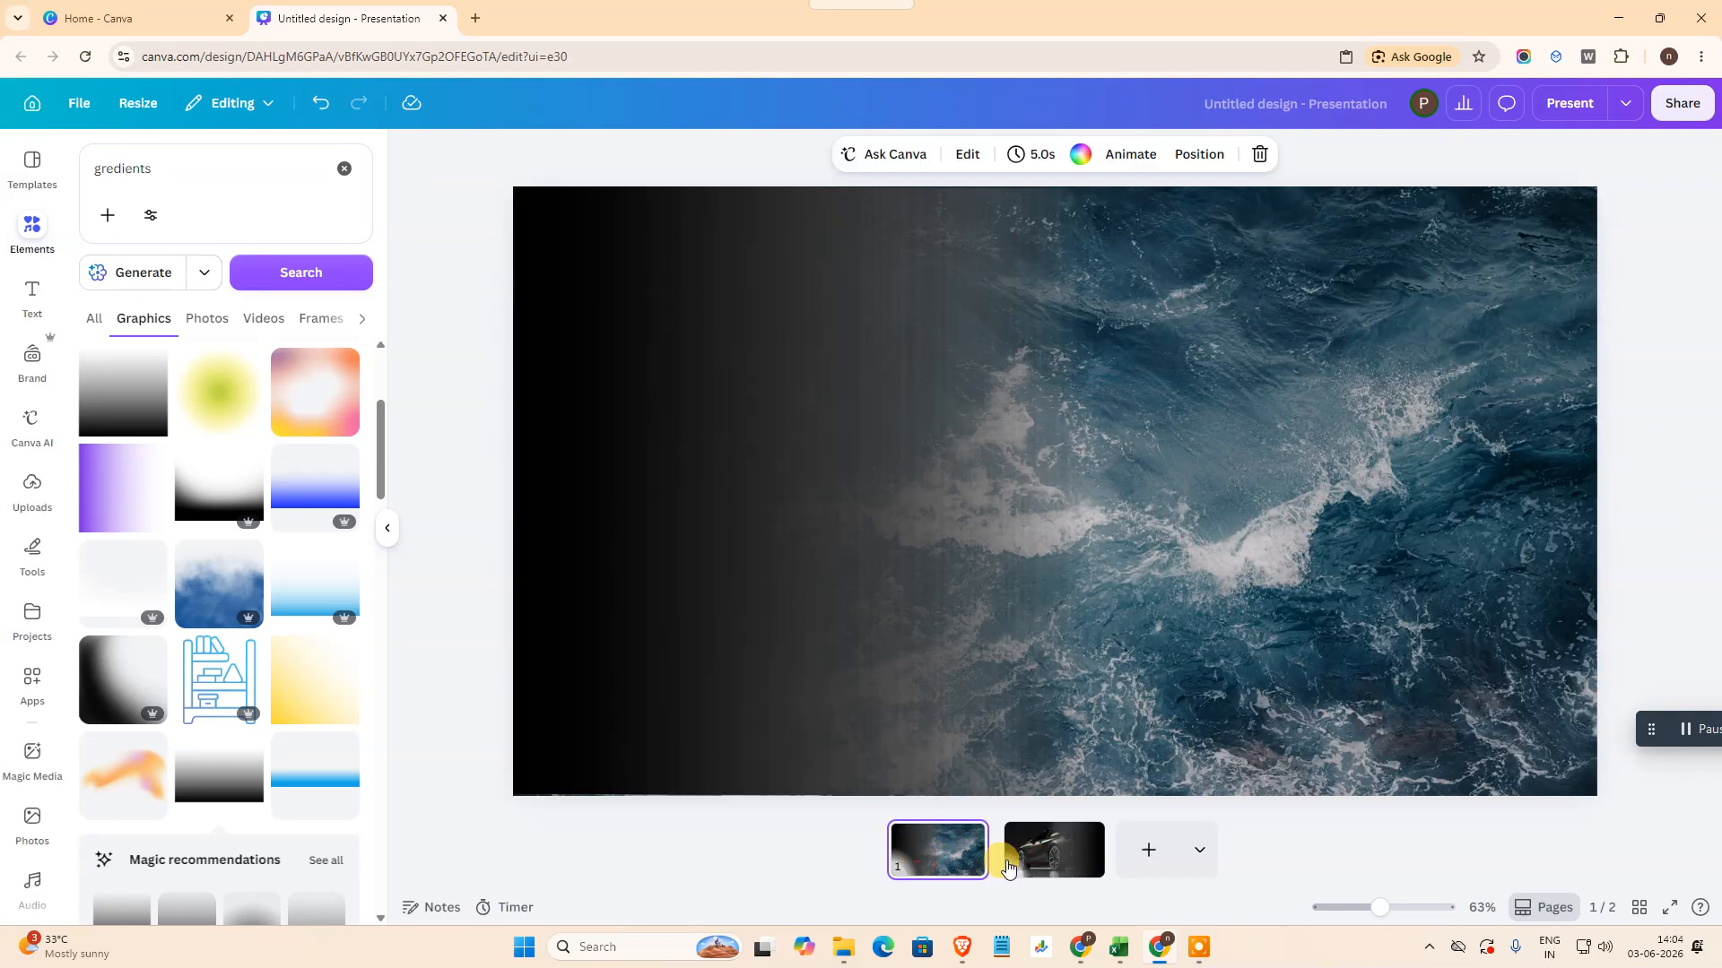
left_click(1149, 850)
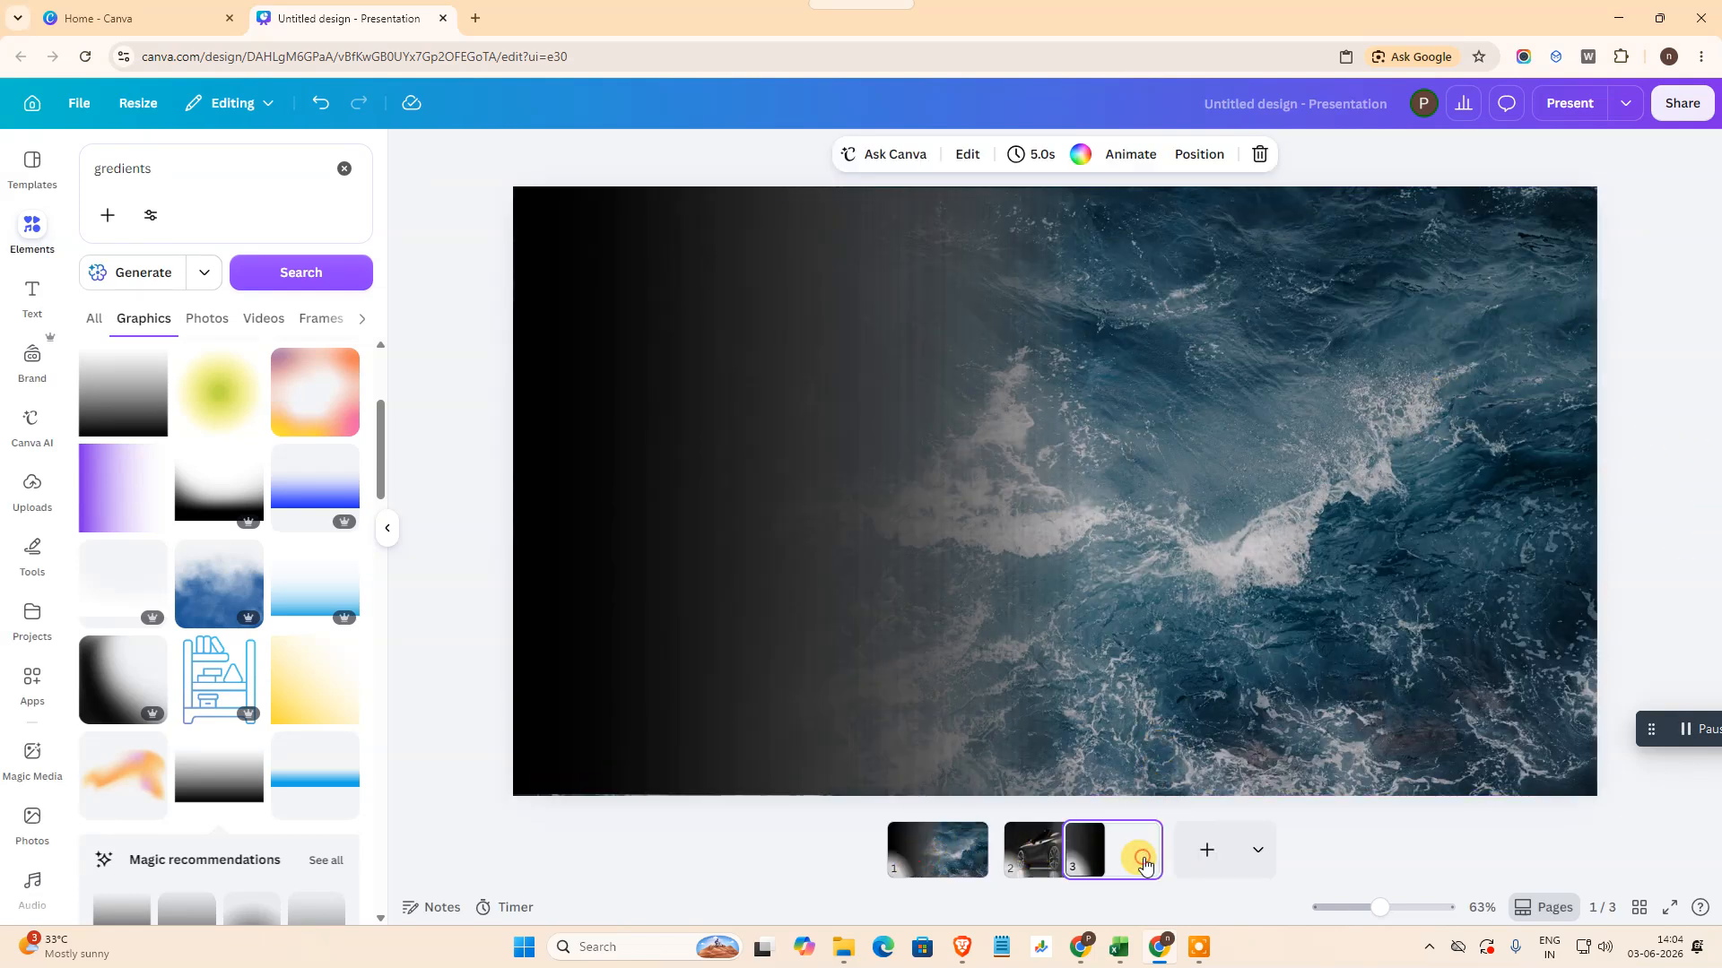
Step: Copy page 1 with its gradient overlay to the clipboard as an image
left_click(882, 847)
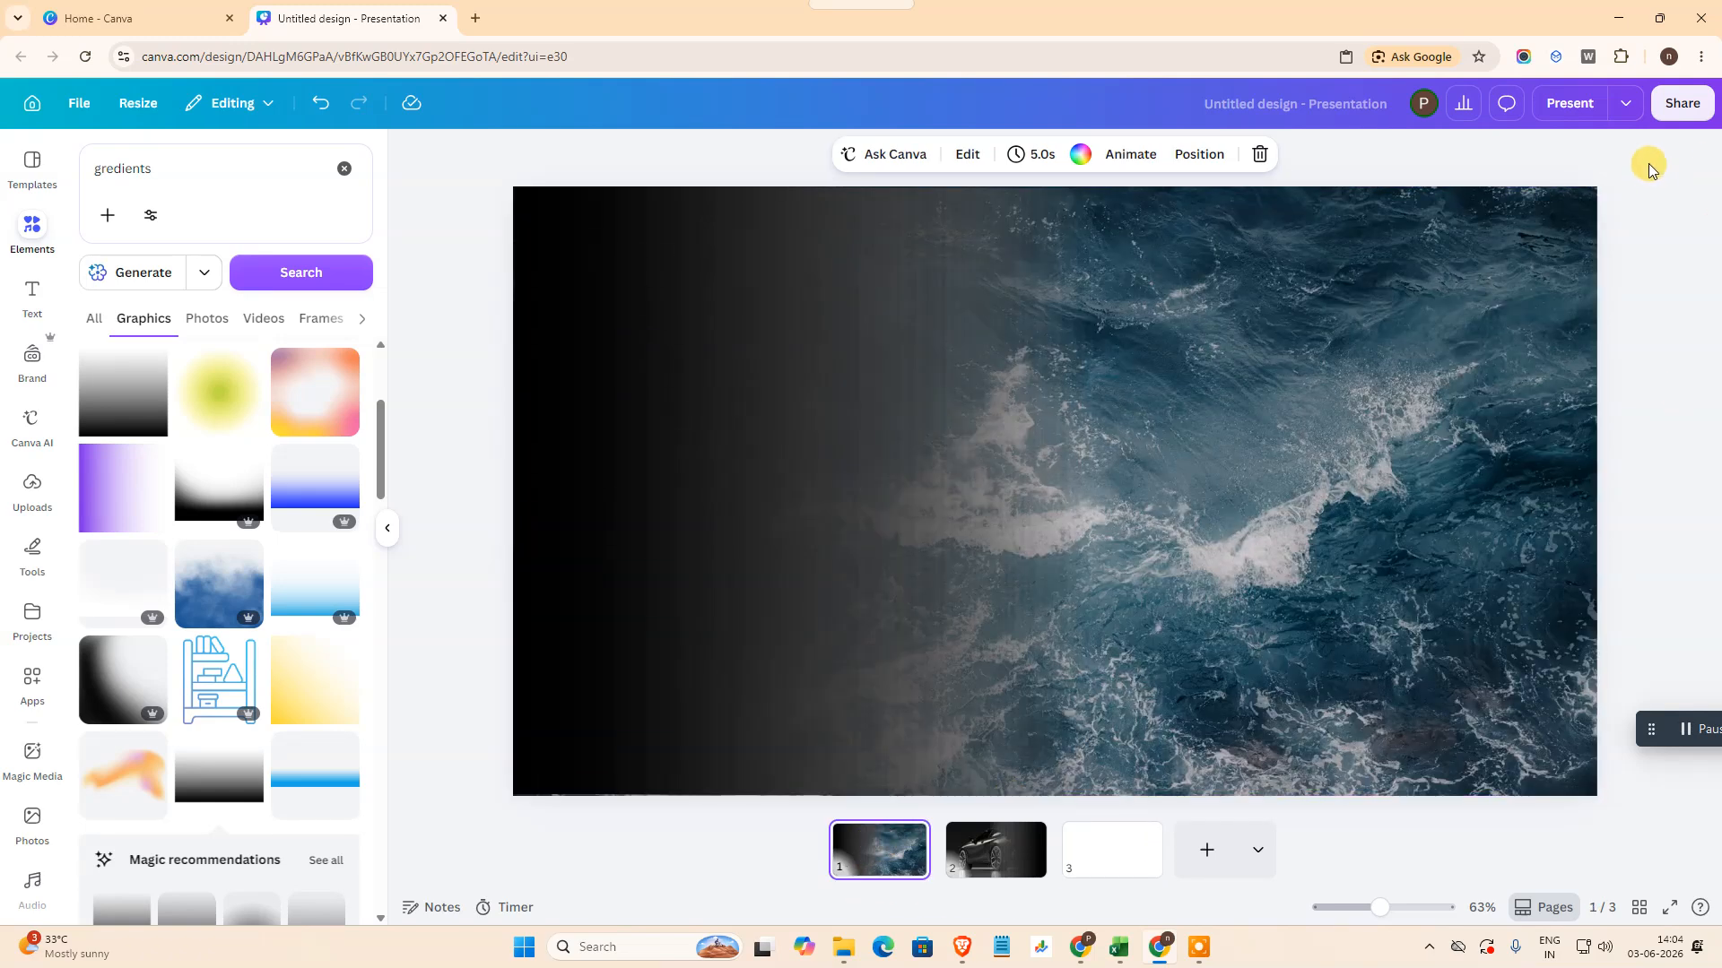
left_click(1680, 104)
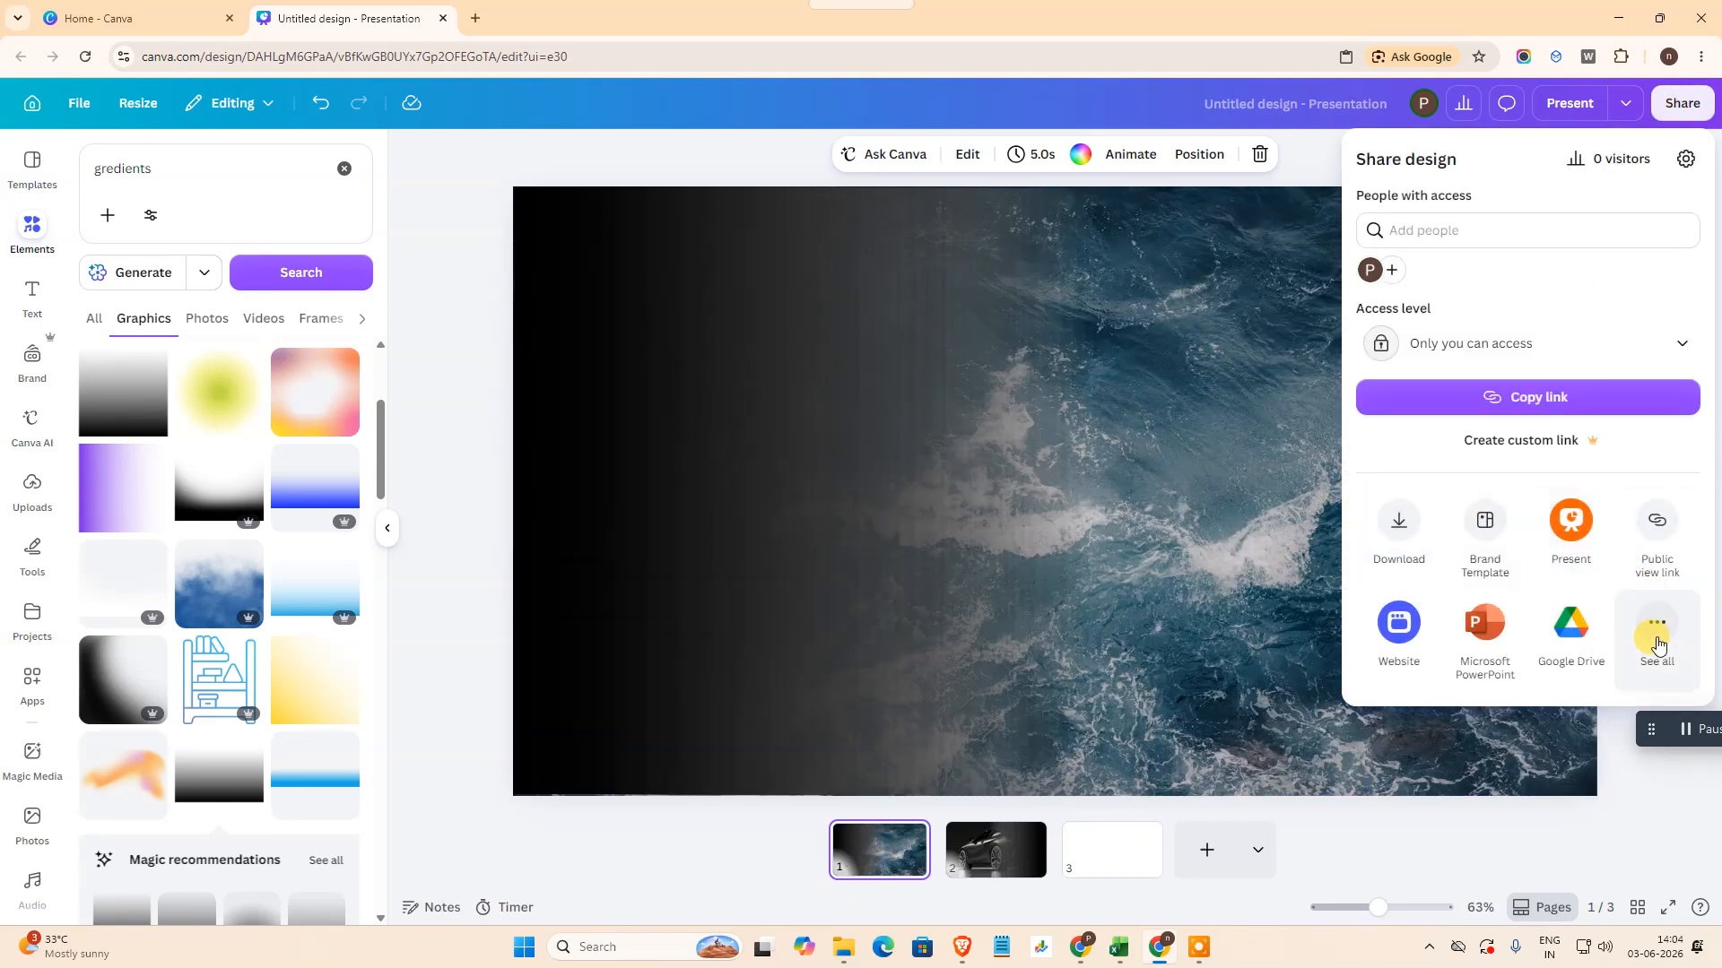
left_click(1656, 627)
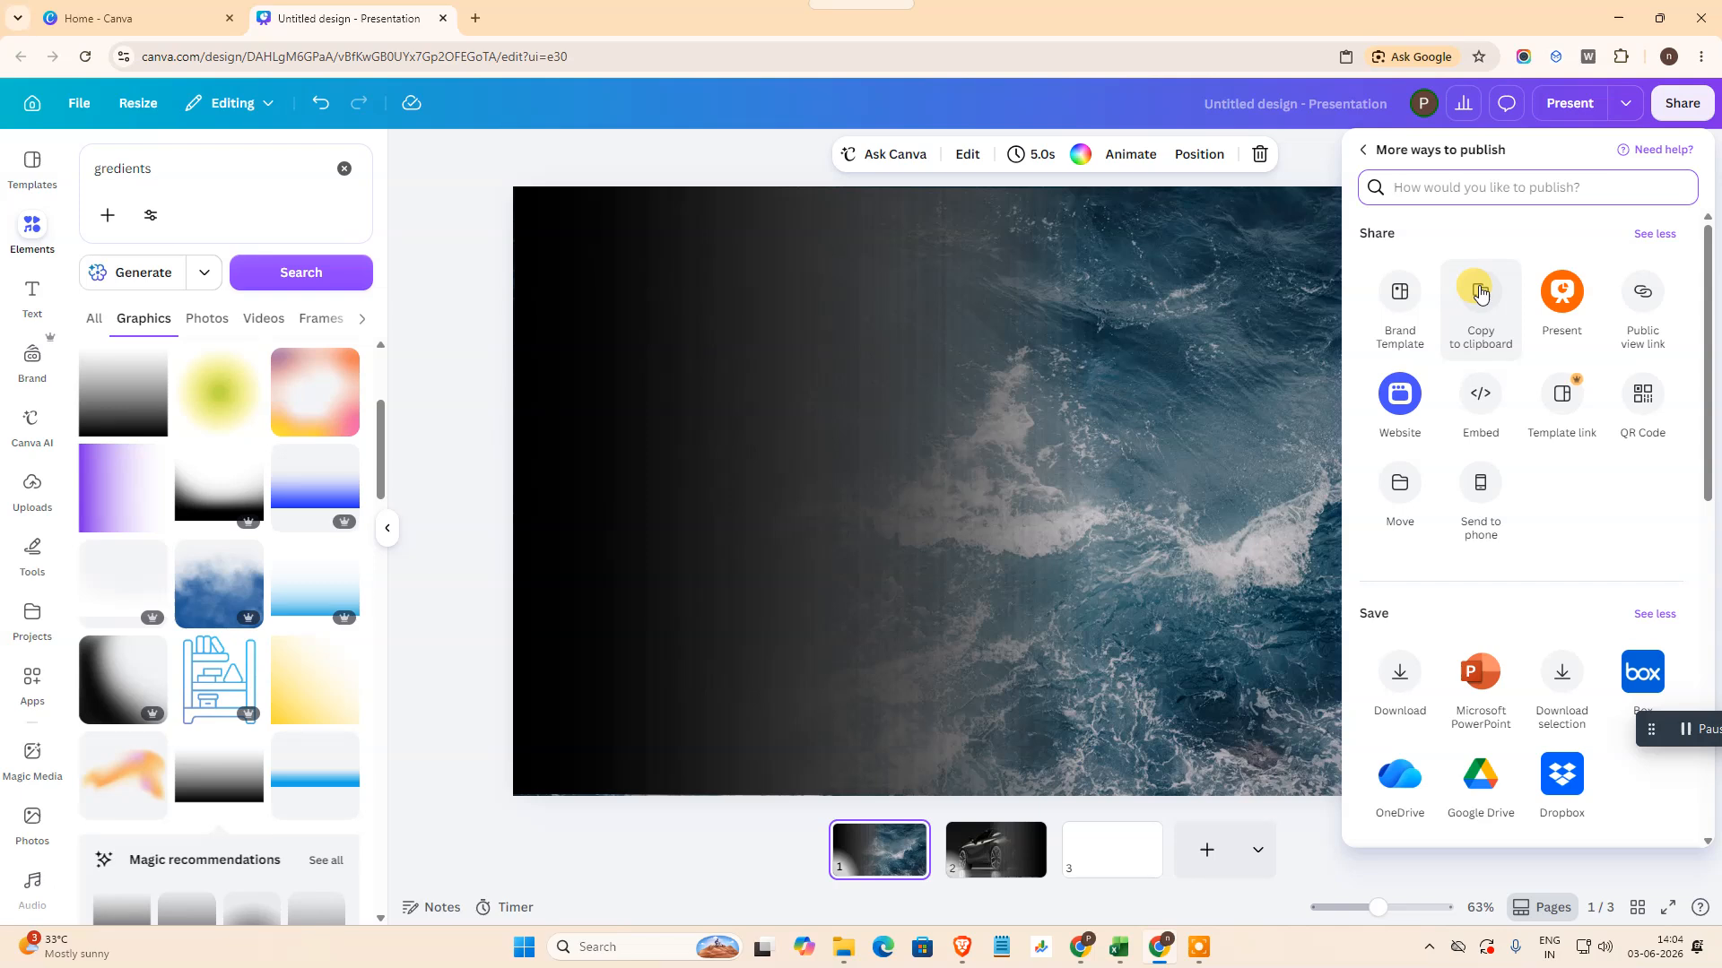
left_click(1481, 292)
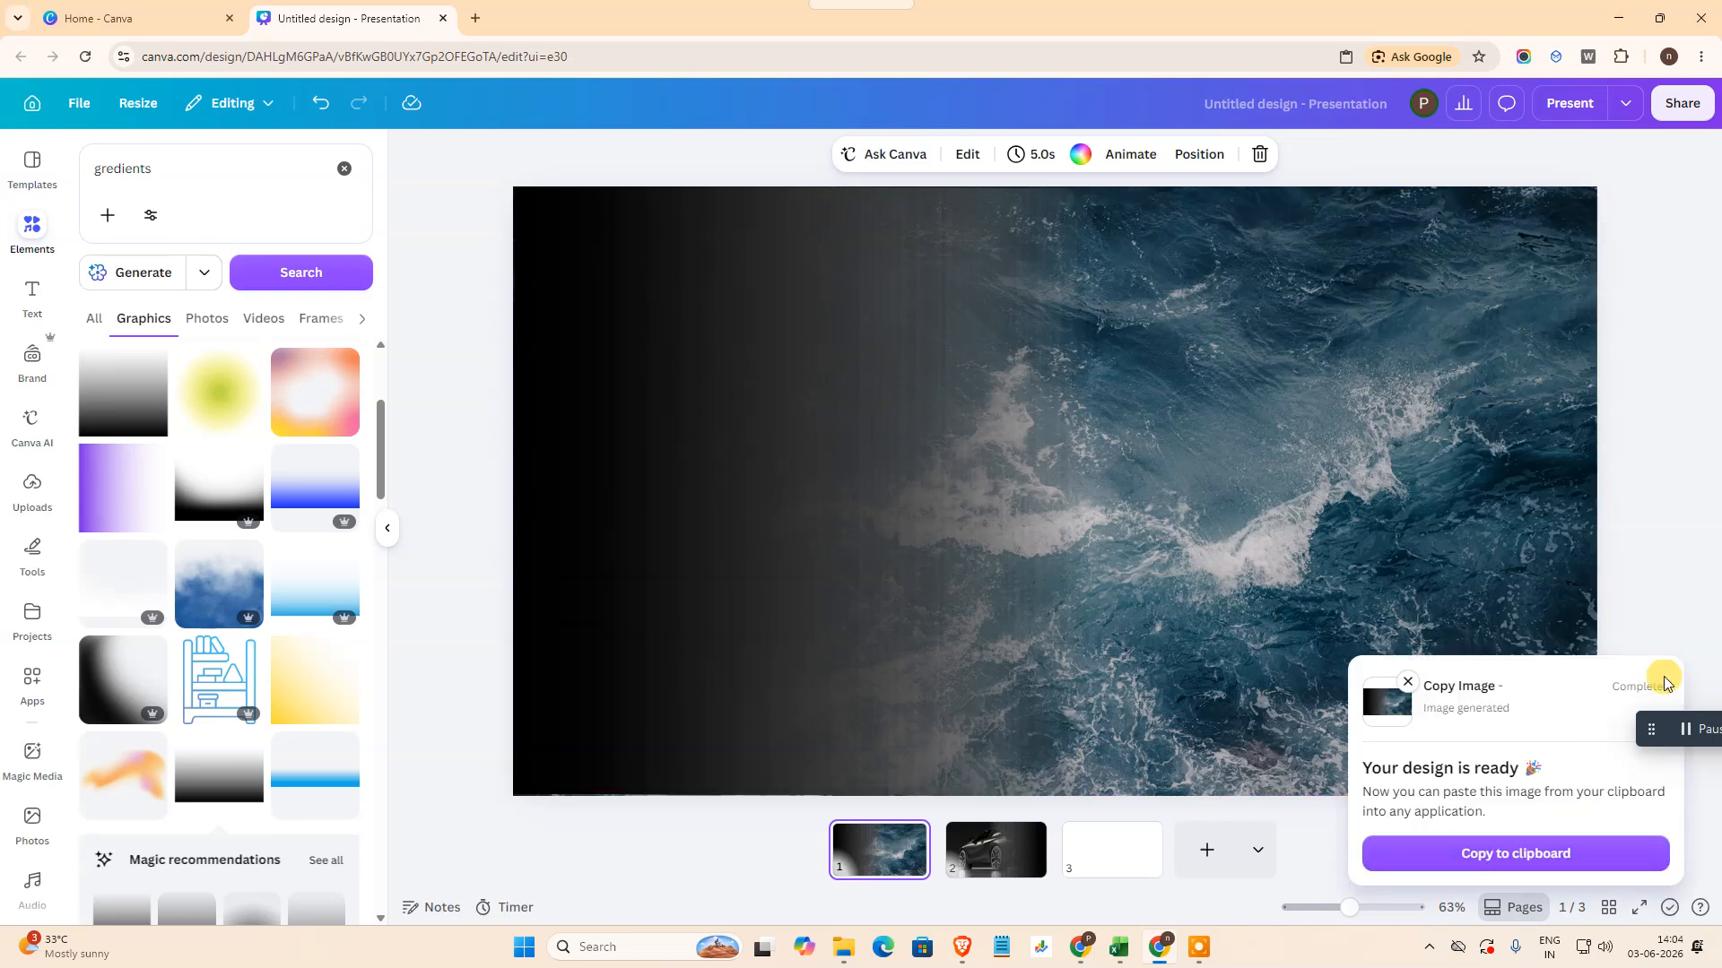
left_click(1407, 683)
Step: Paste the copied ocean image onto page 3 and enlarge it to fill the page
left_click(1117, 857)
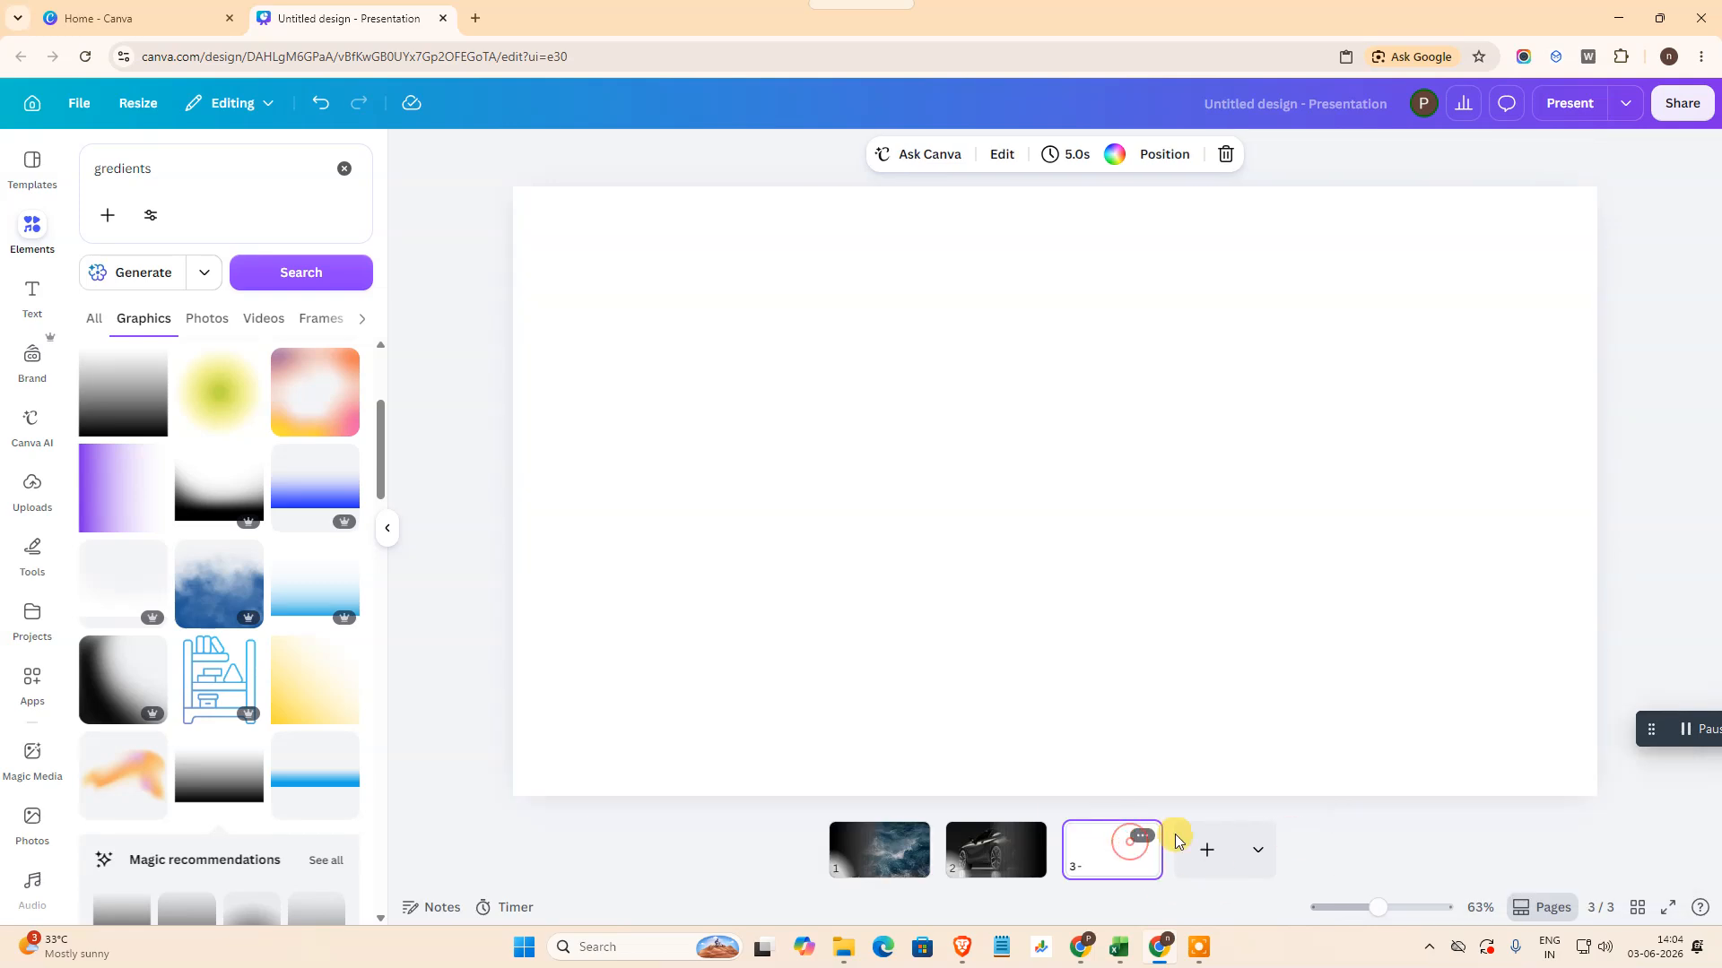
right_click(762, 303)
left_click(852, 419)
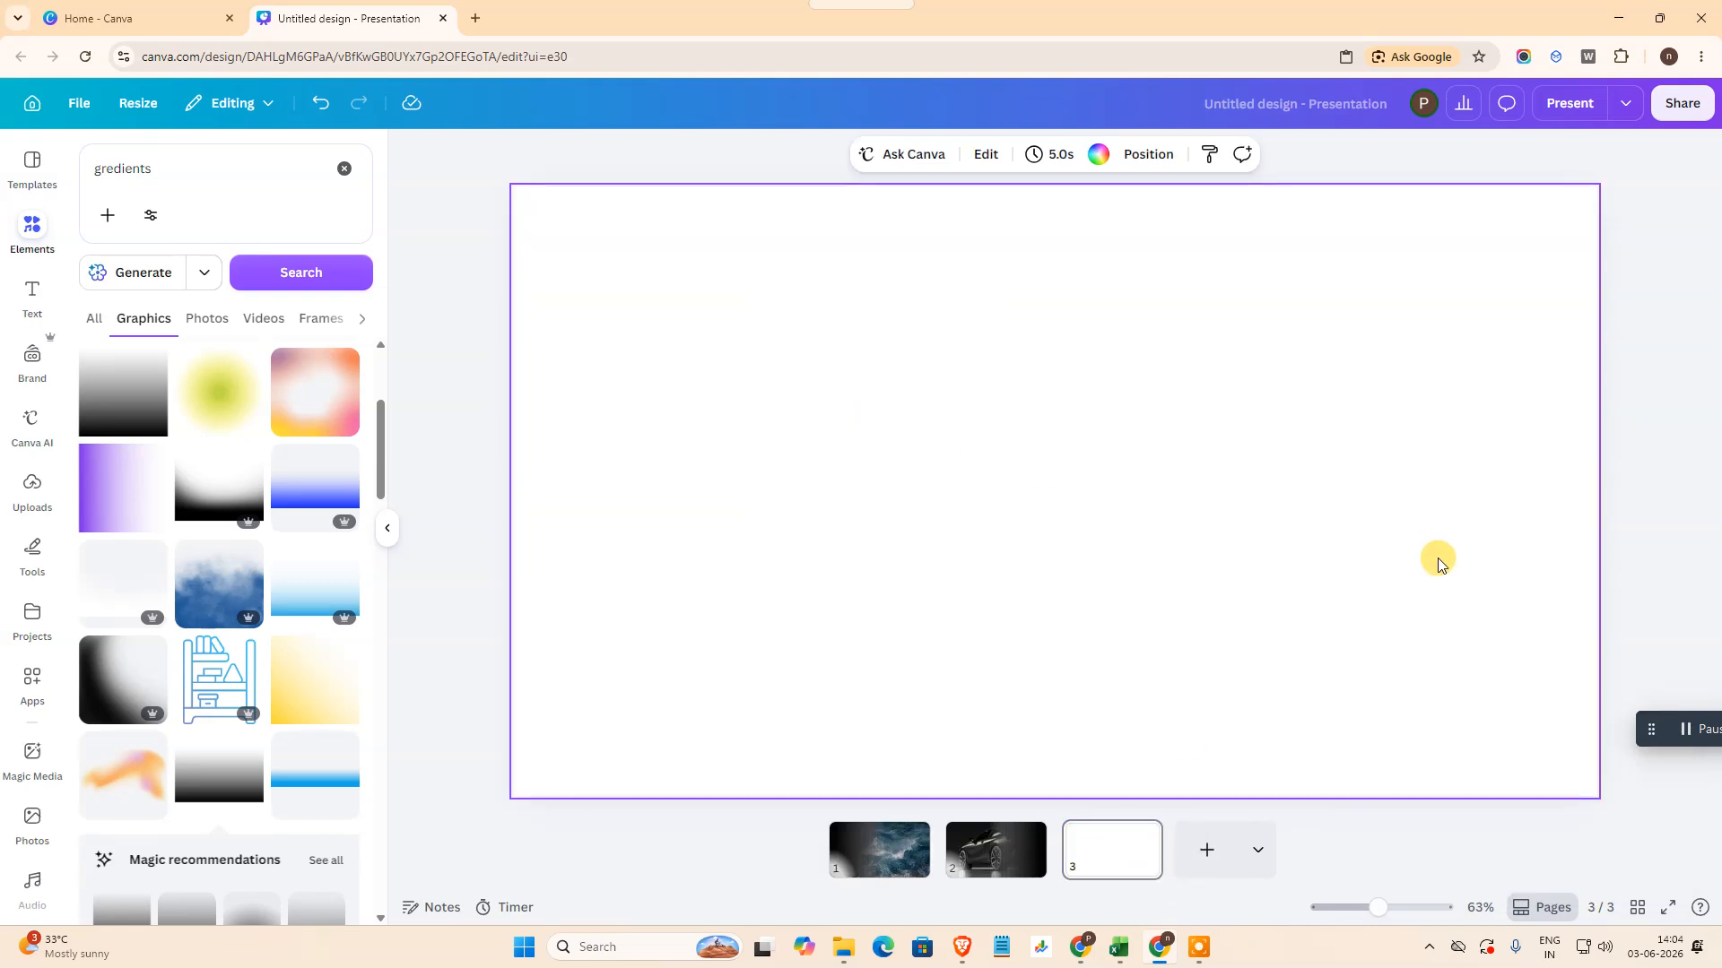
left_click_drag(1217, 525, 1001, 402)
left_click_drag(1182, 561, 1596, 798)
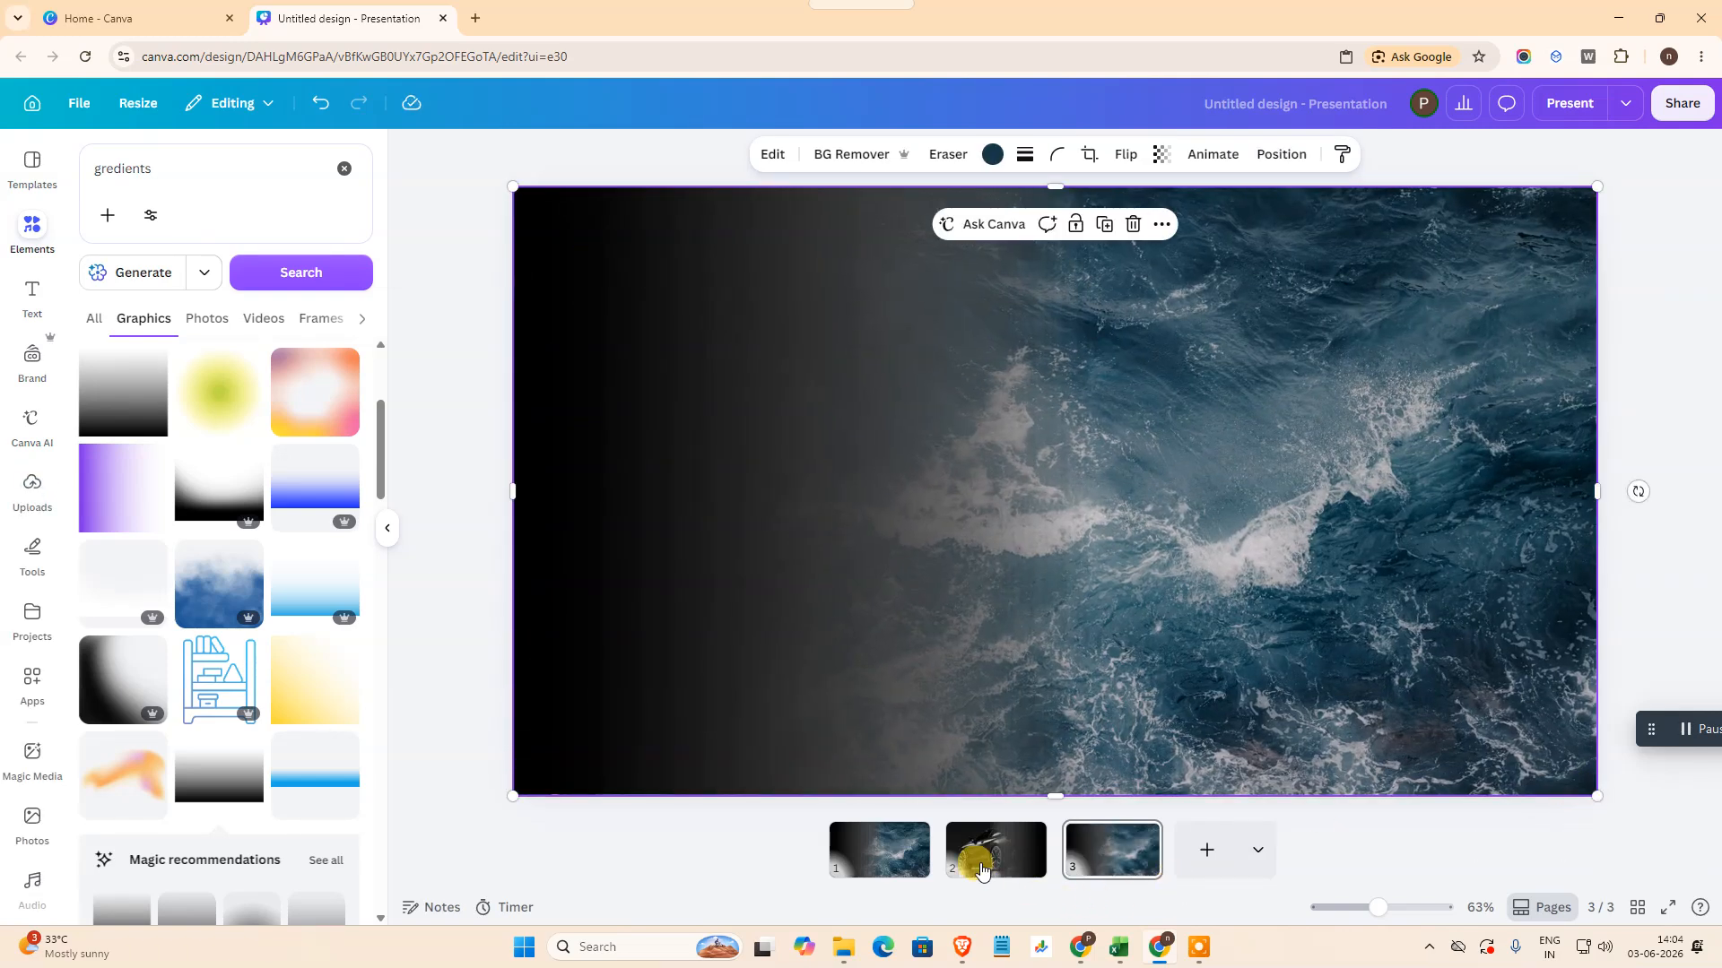
Step: Copy page 2 with the faded car to the clipboard as an image
left_click(981, 869)
left_click(1681, 103)
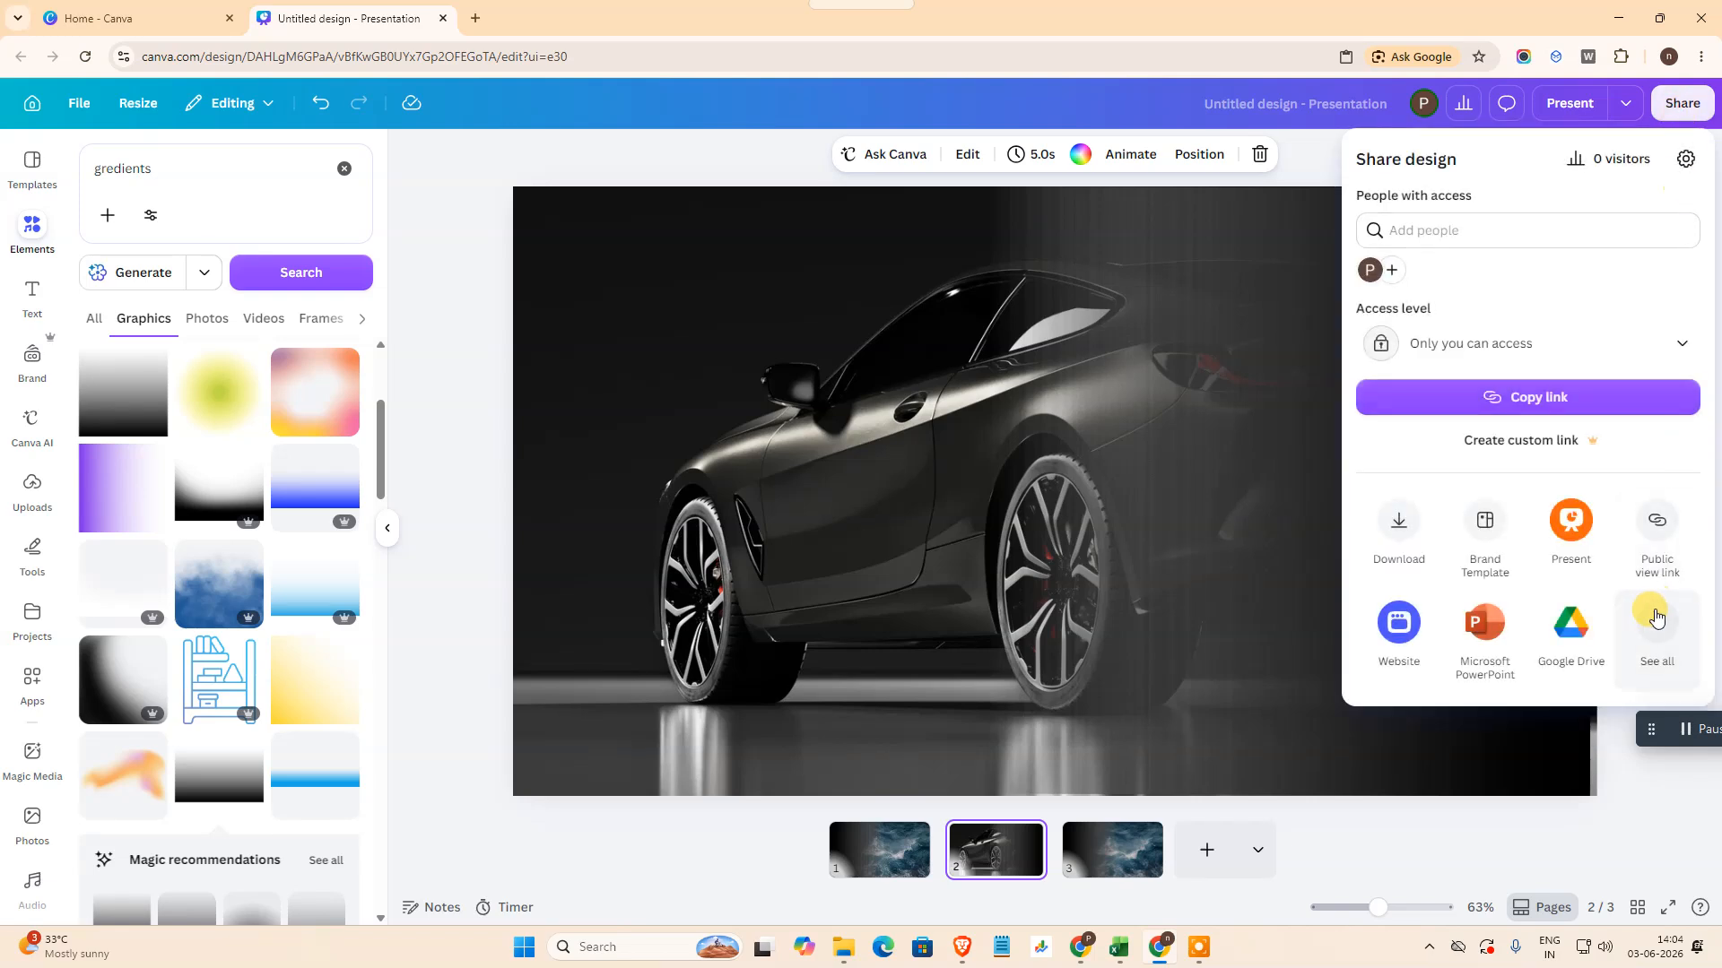
left_click(1656, 632)
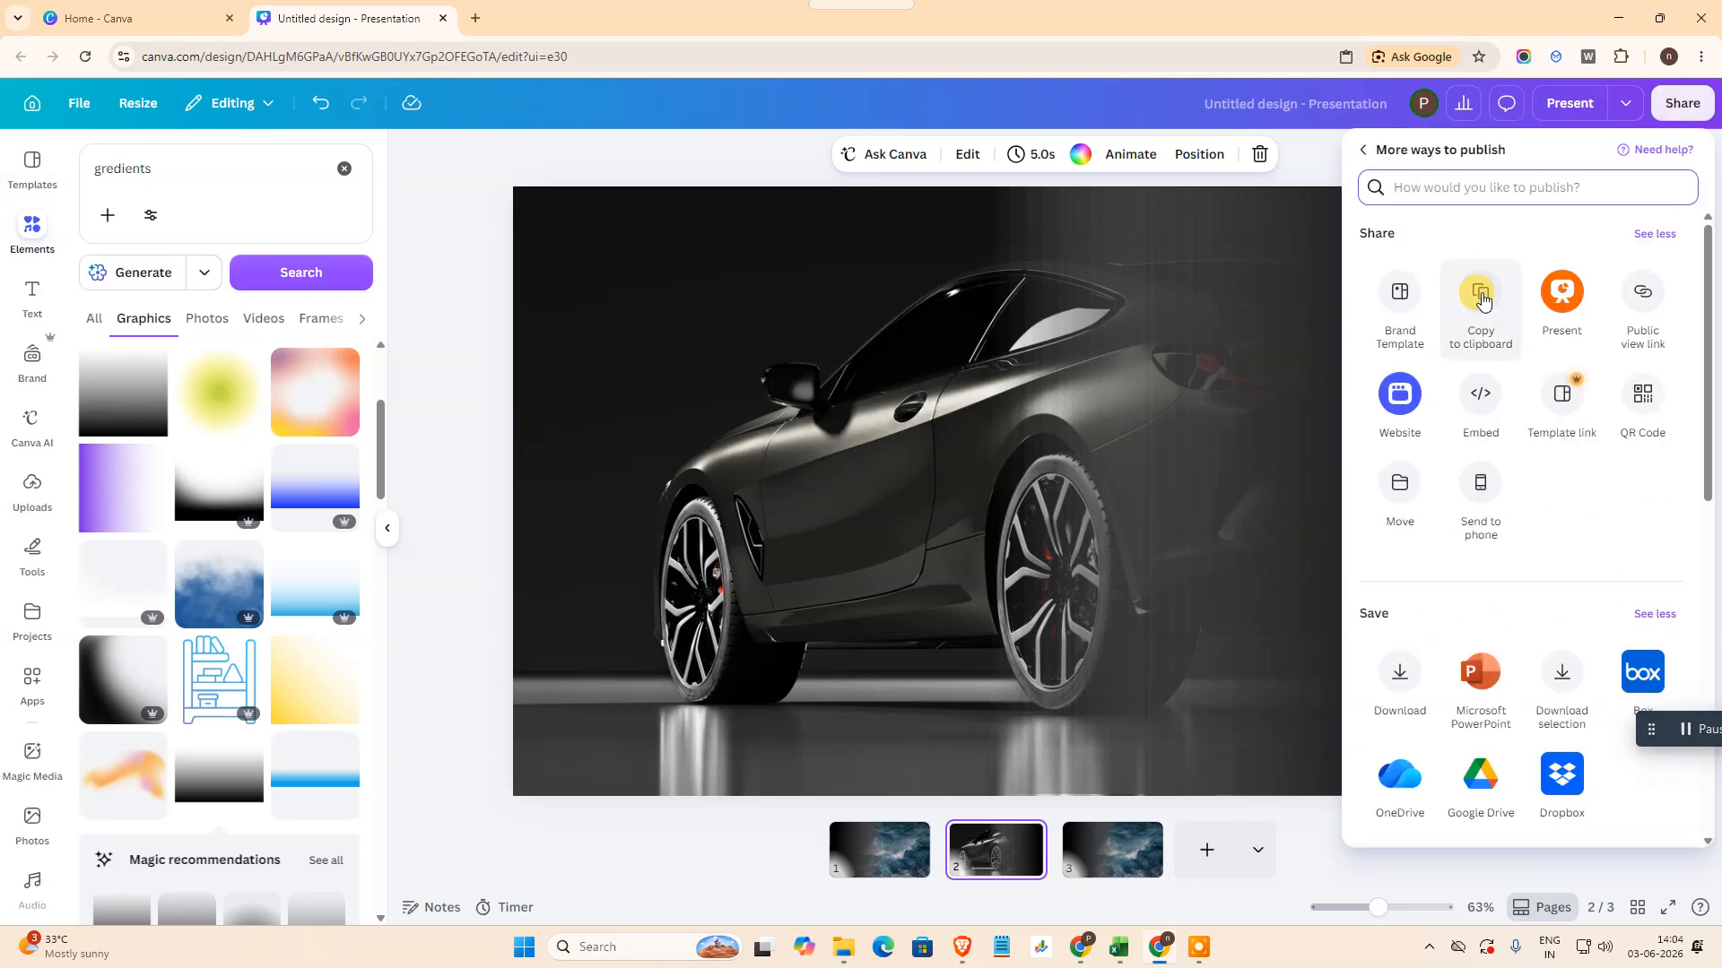
left_click(1478, 301)
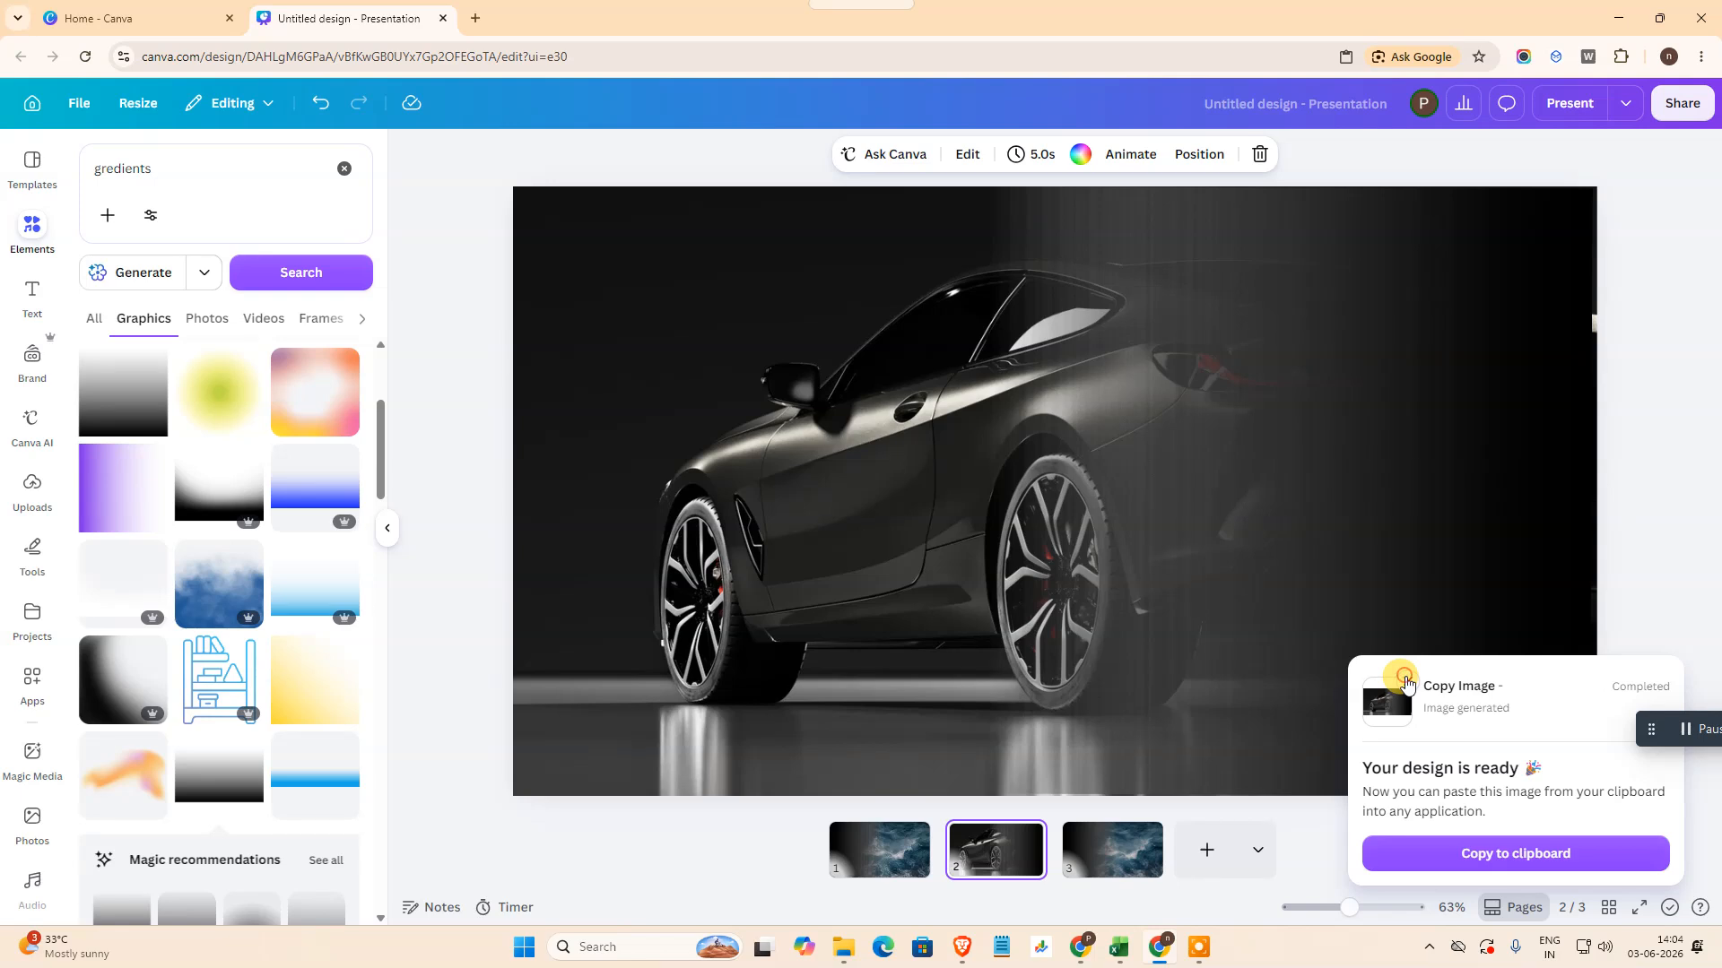
Step: Paste the copied car image over the ocean image on page 3 and enlarge it to fill the page
left_click(1112, 847)
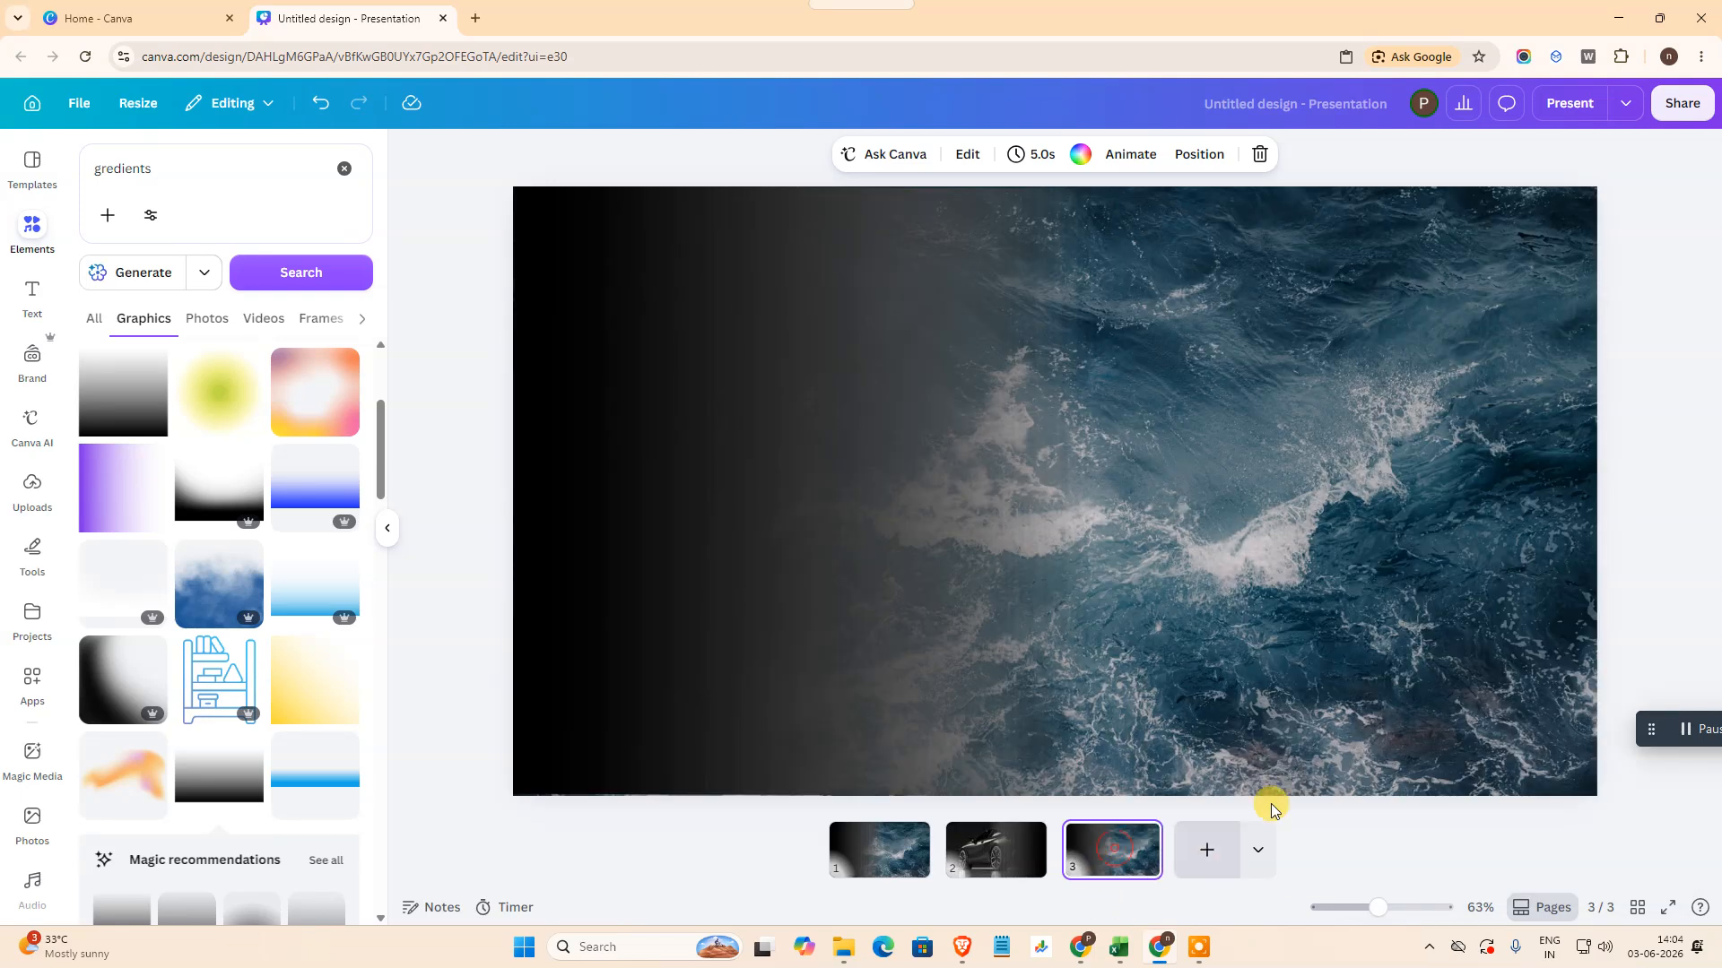
right_click(1006, 344)
left_click(1088, 418)
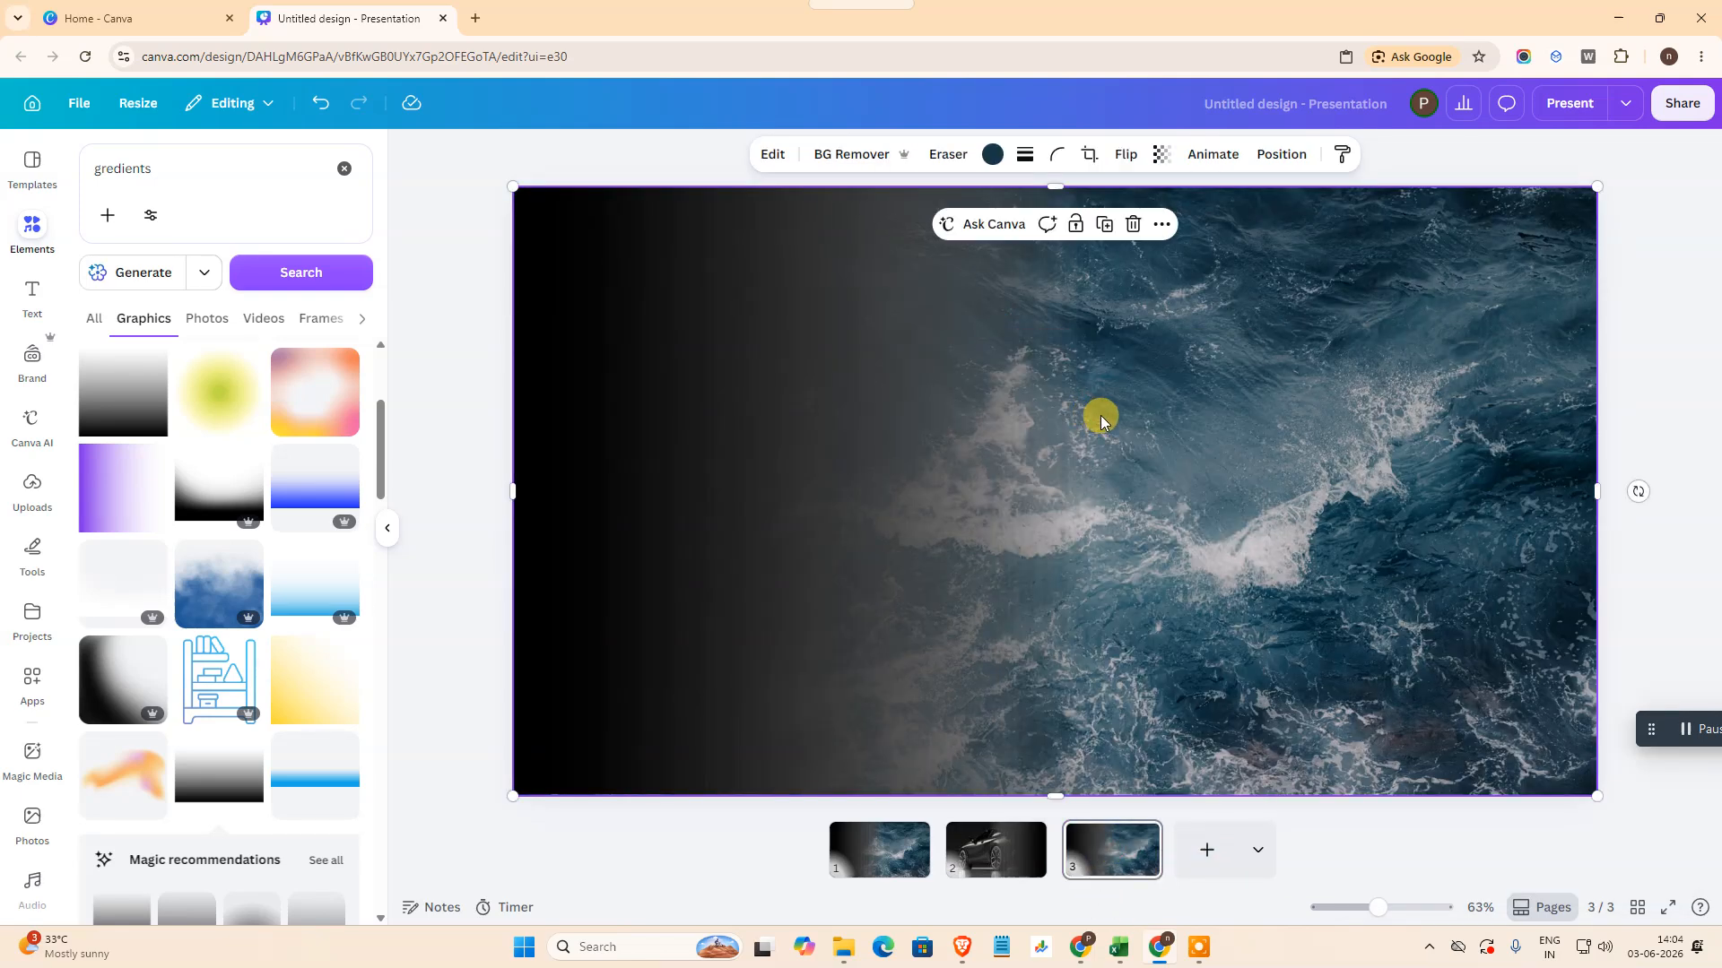
left_click_drag(1007, 473, 856, 382)
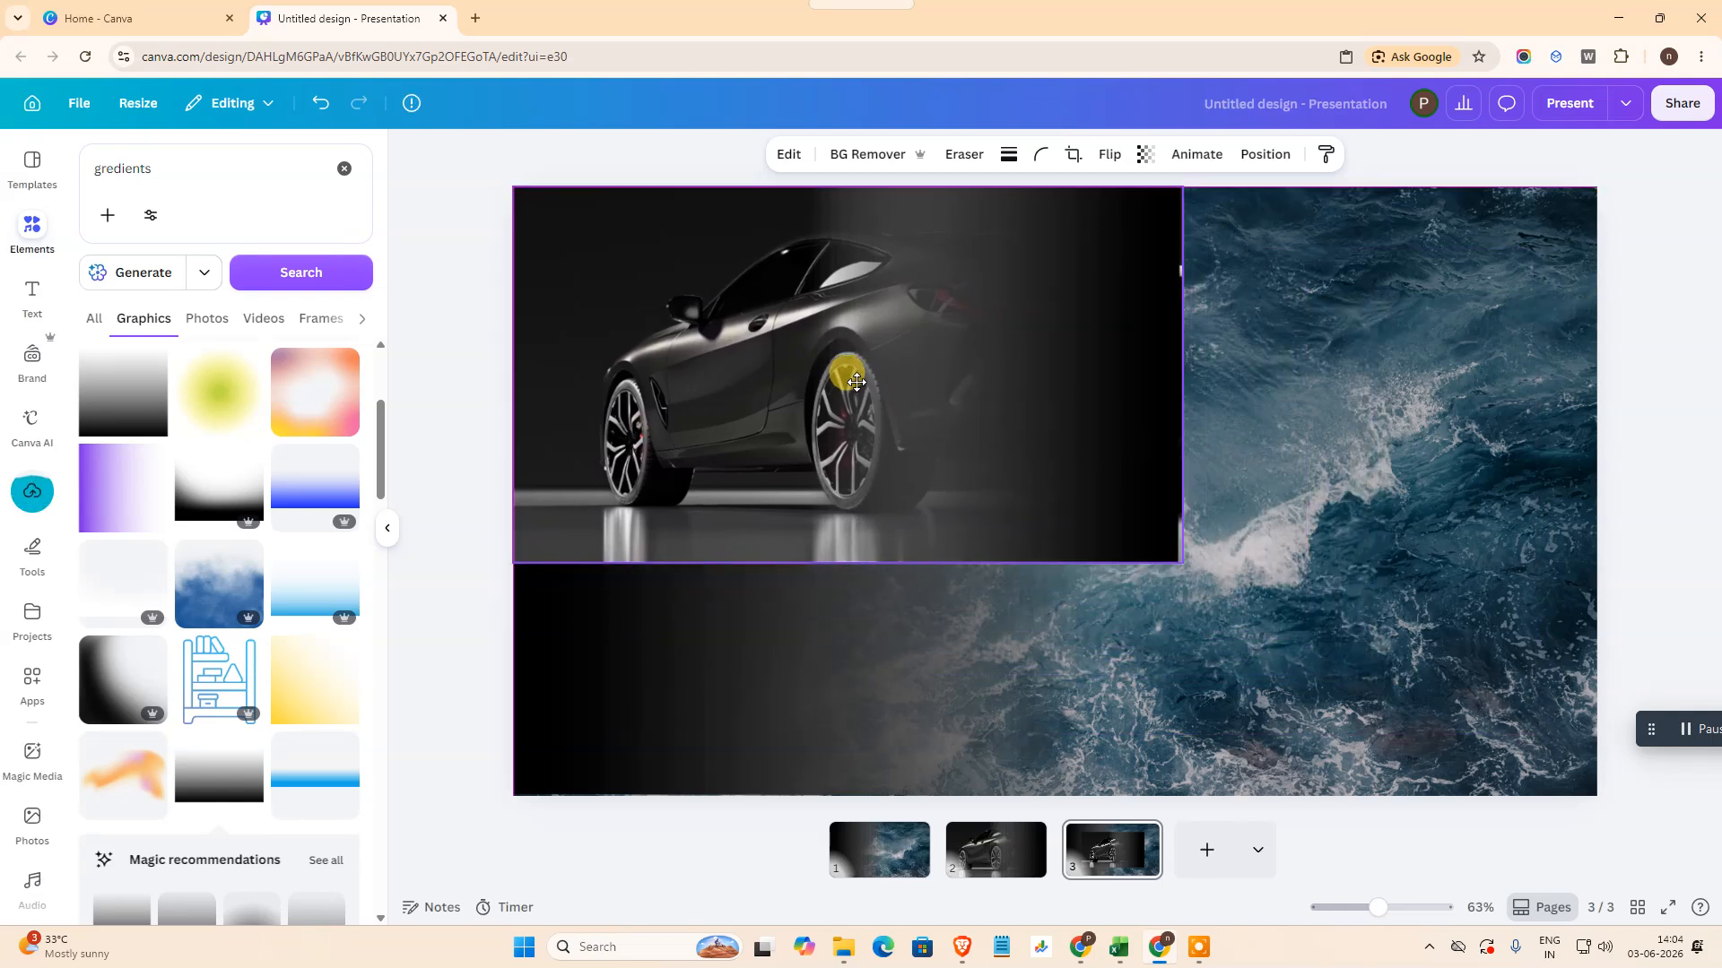
left_click_drag(1178, 560, 1594, 794)
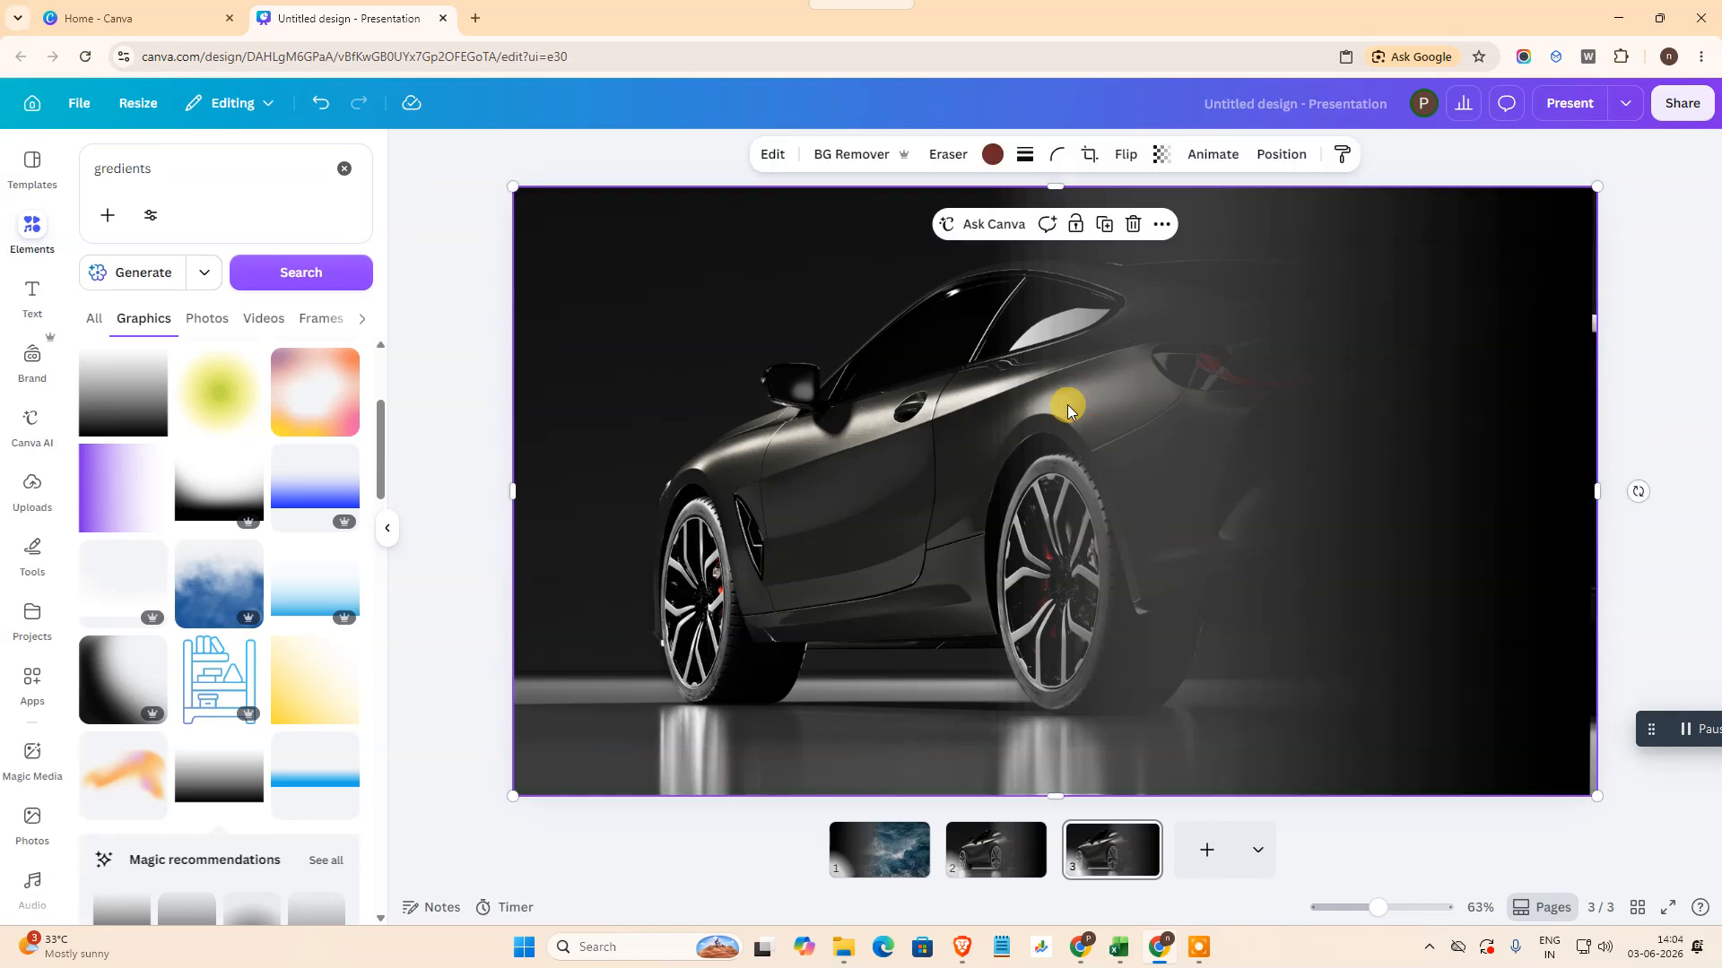
Step: Set the transparency of the car image layered over the ocean on page 3 to about 33
key("alt+1")
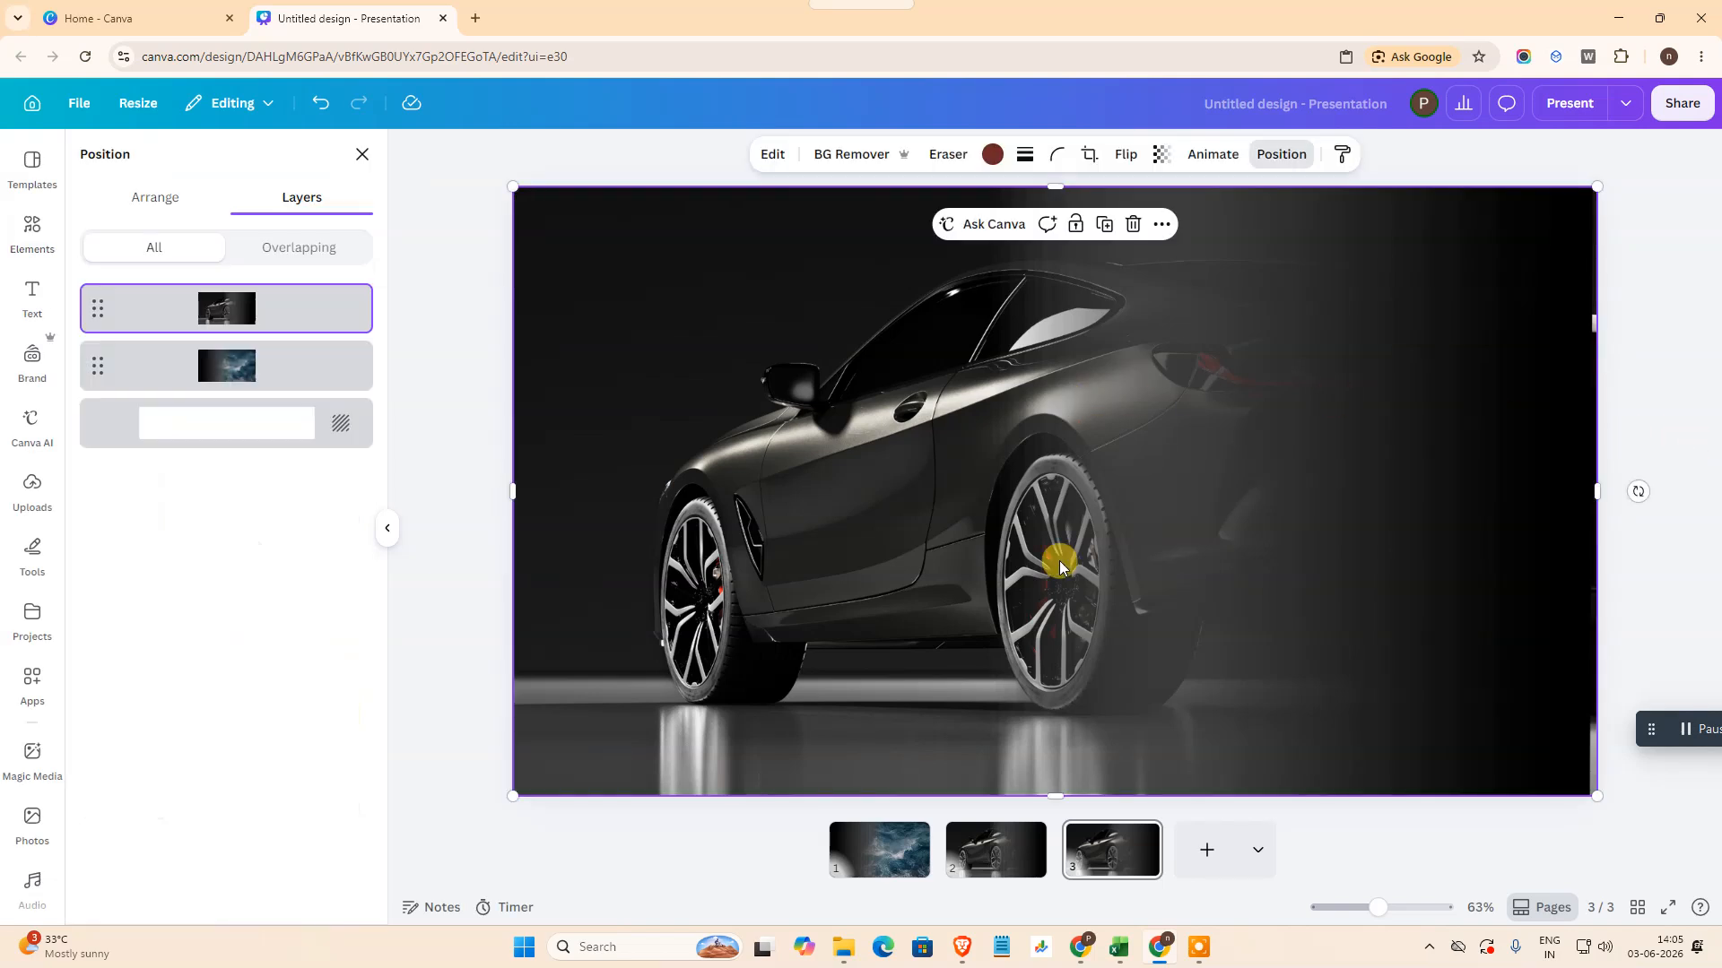
left_click(1634, 387)
left_click(1099, 509)
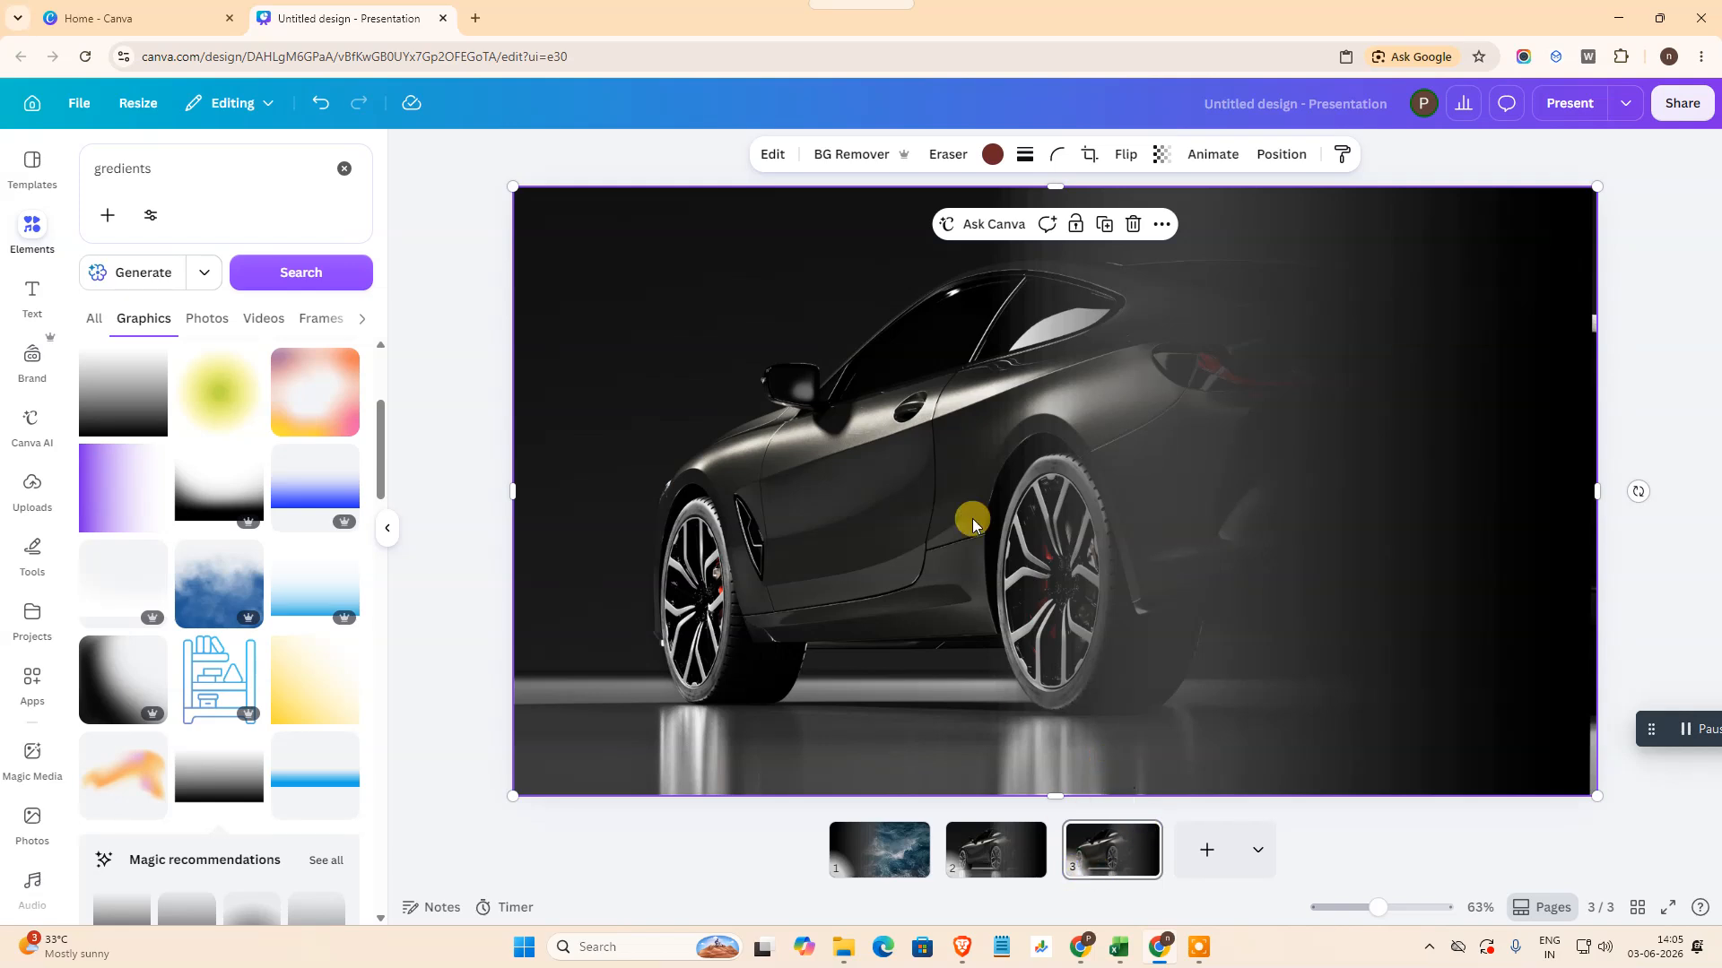
left_click(1162, 154)
left_click_drag(1198, 221, 1116, 231)
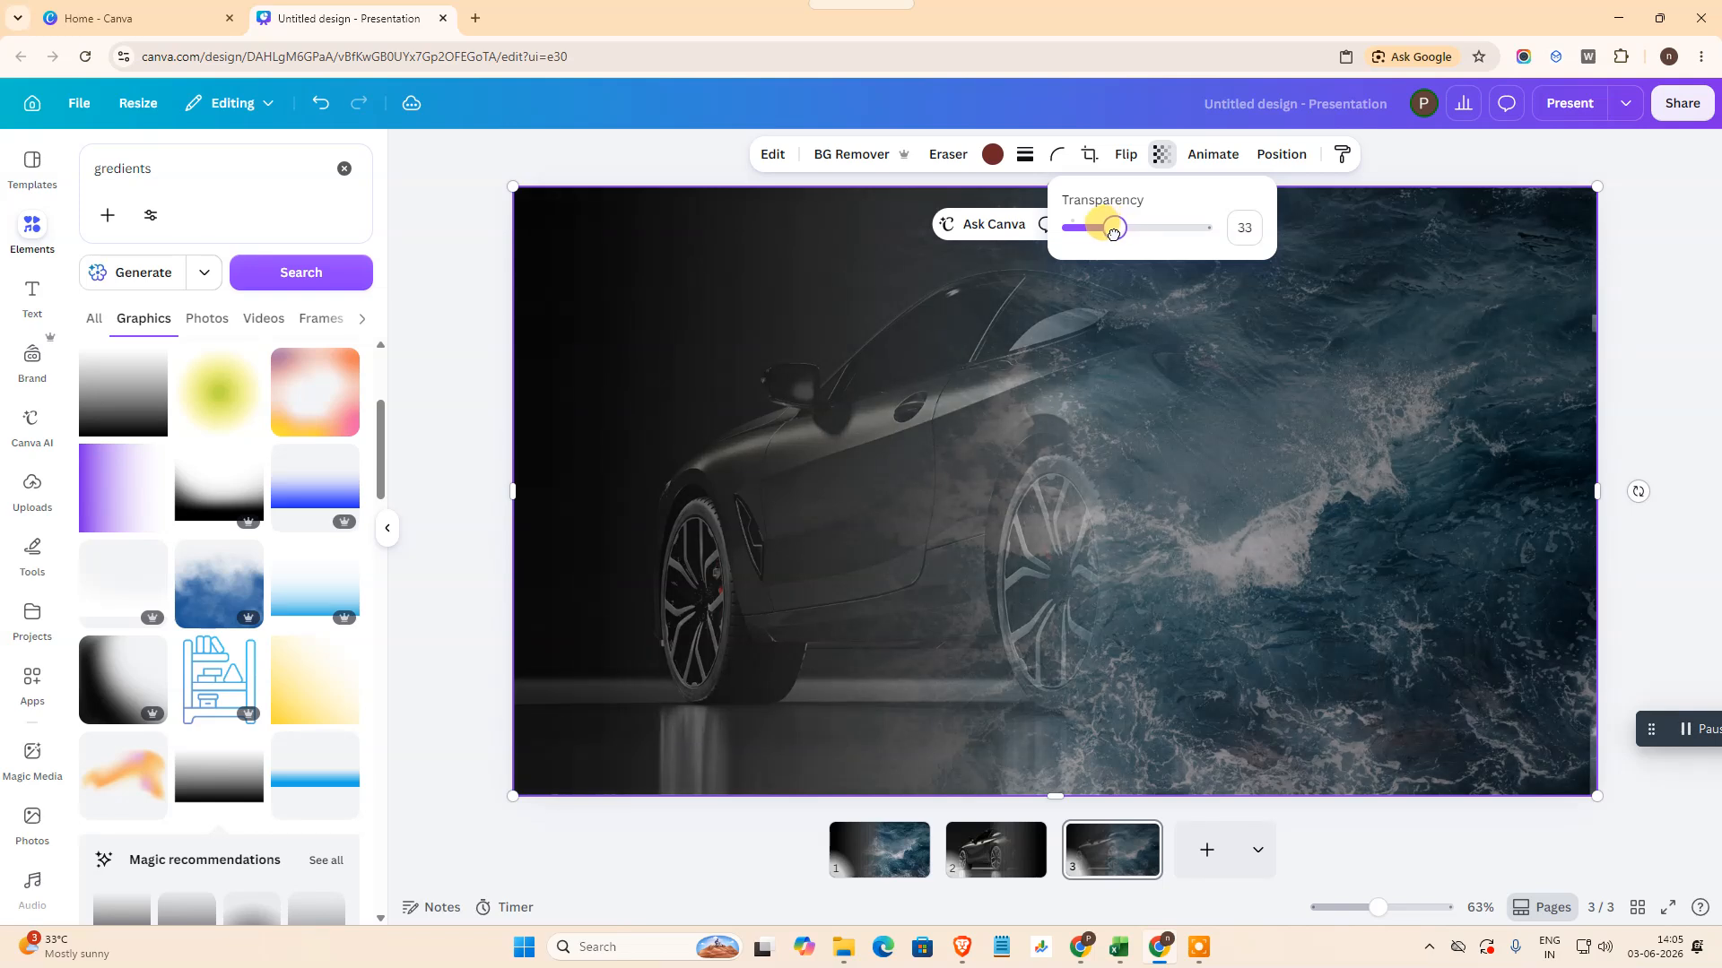
left_click_drag(1103, 232, 1109, 231)
left_click(1682, 297)
left_click(1605, 309)
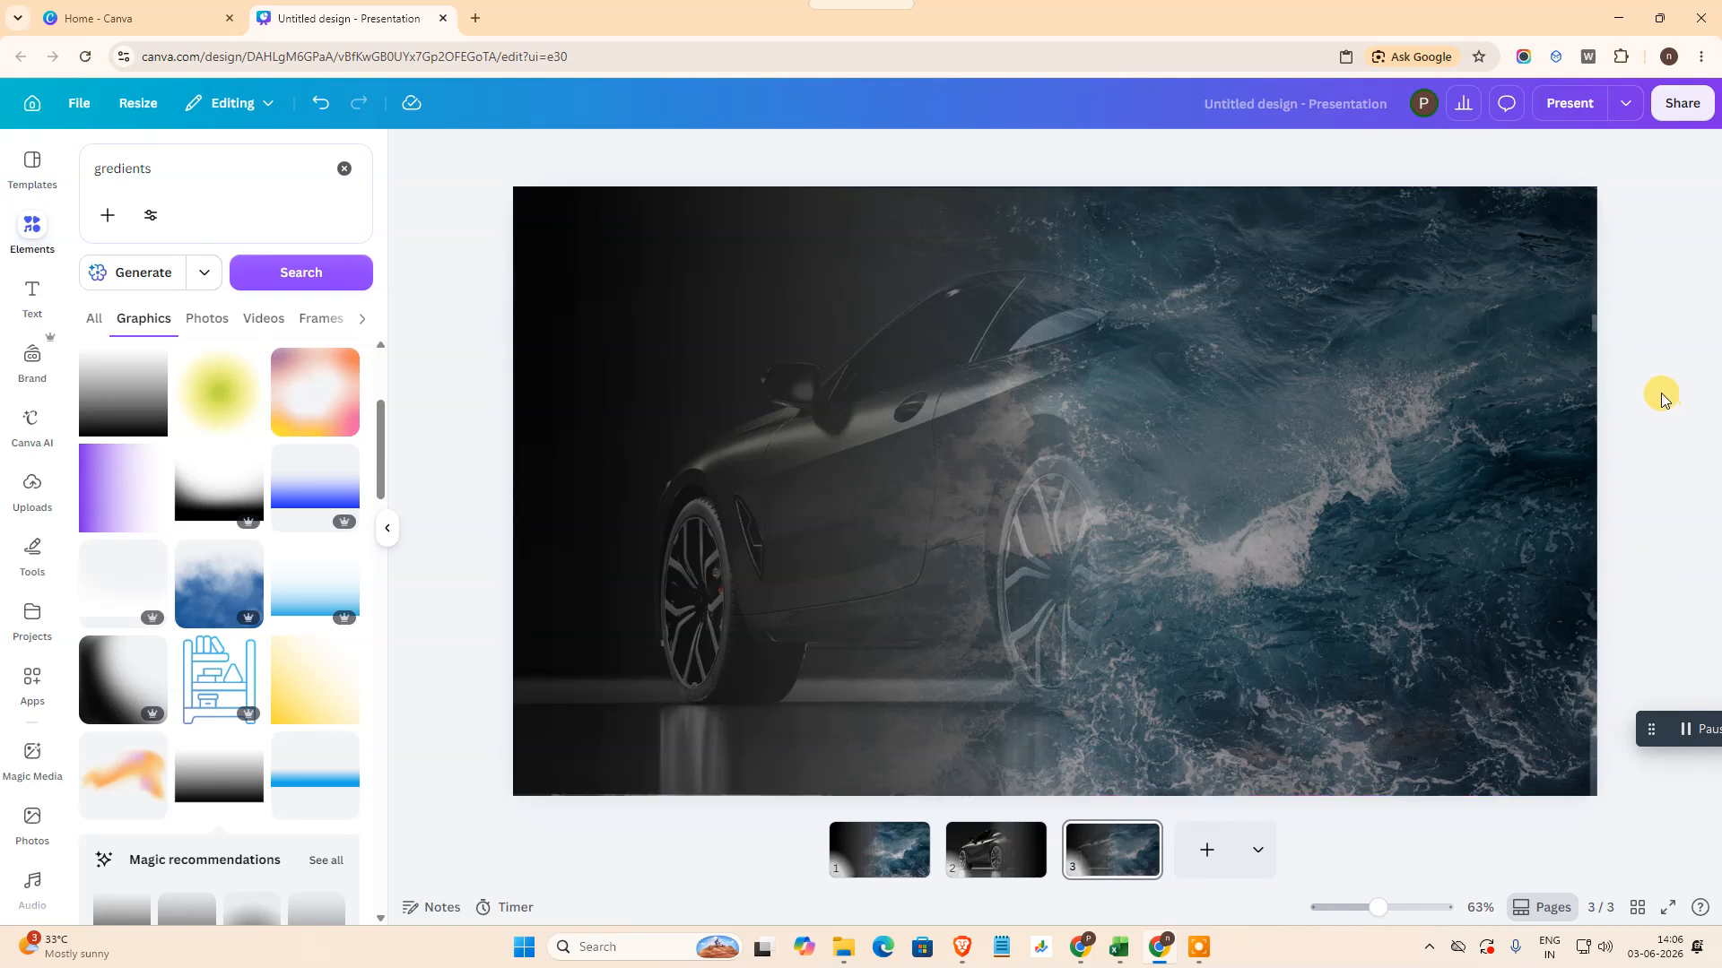
Step: Select both the car and ocean image layers on page 3 and group them
left_click_drag(1683, 242, 574, 542)
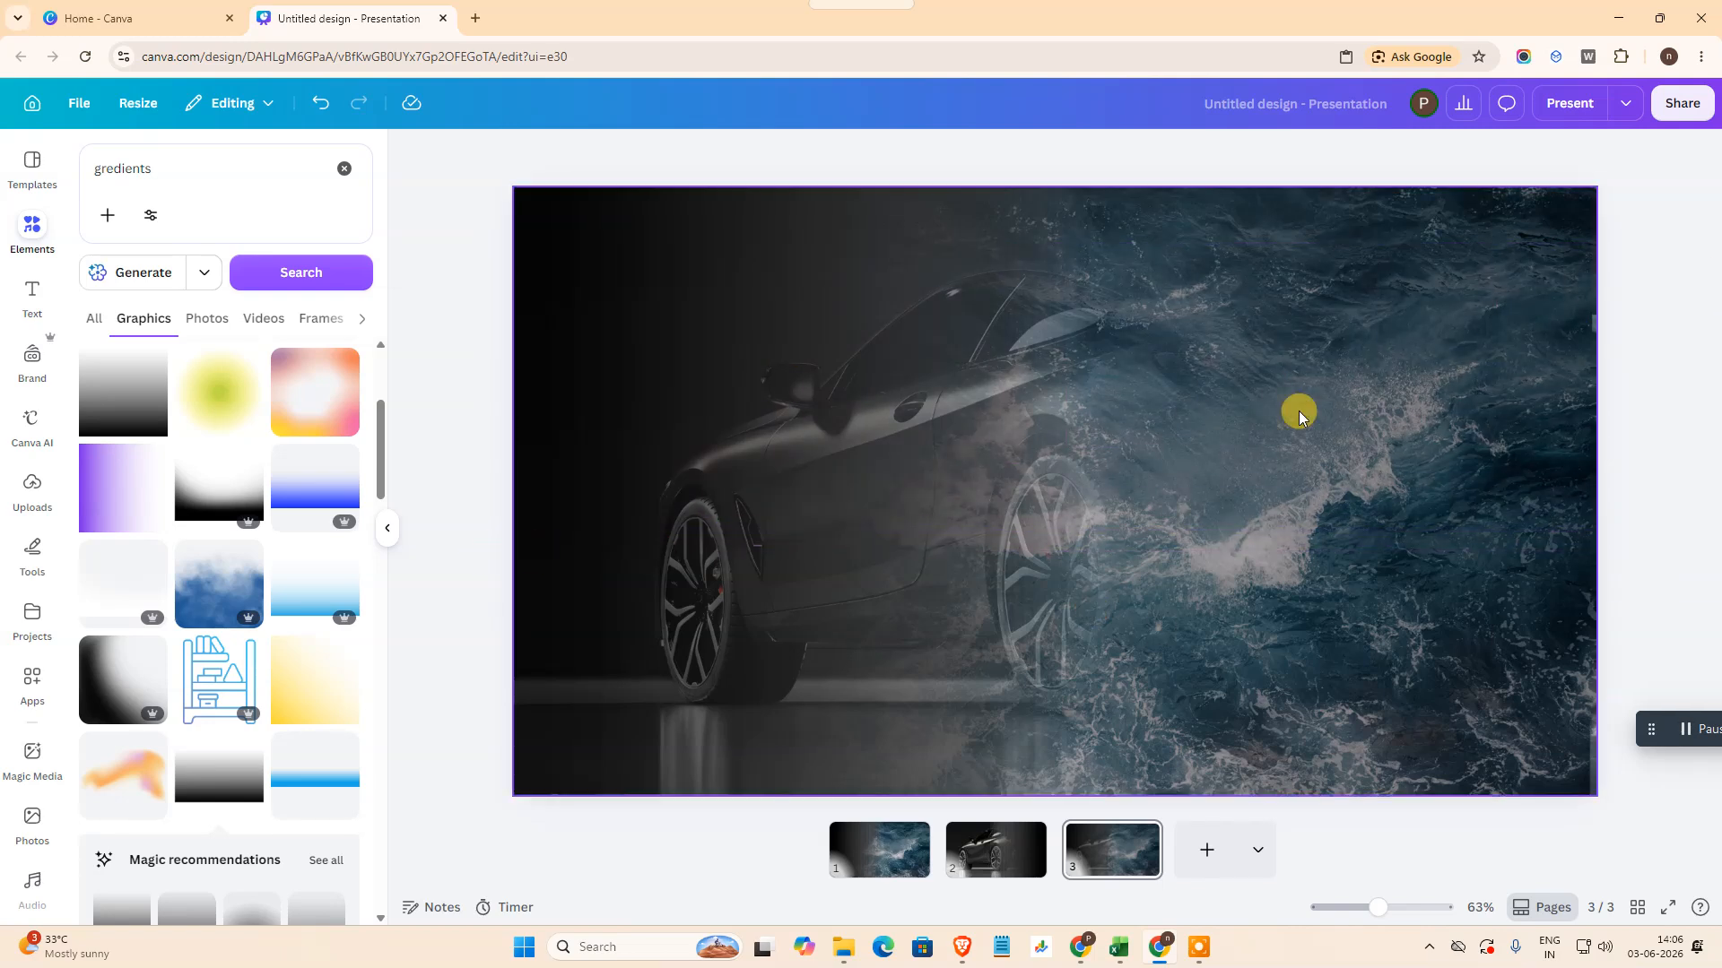
left_click(1044, 459)
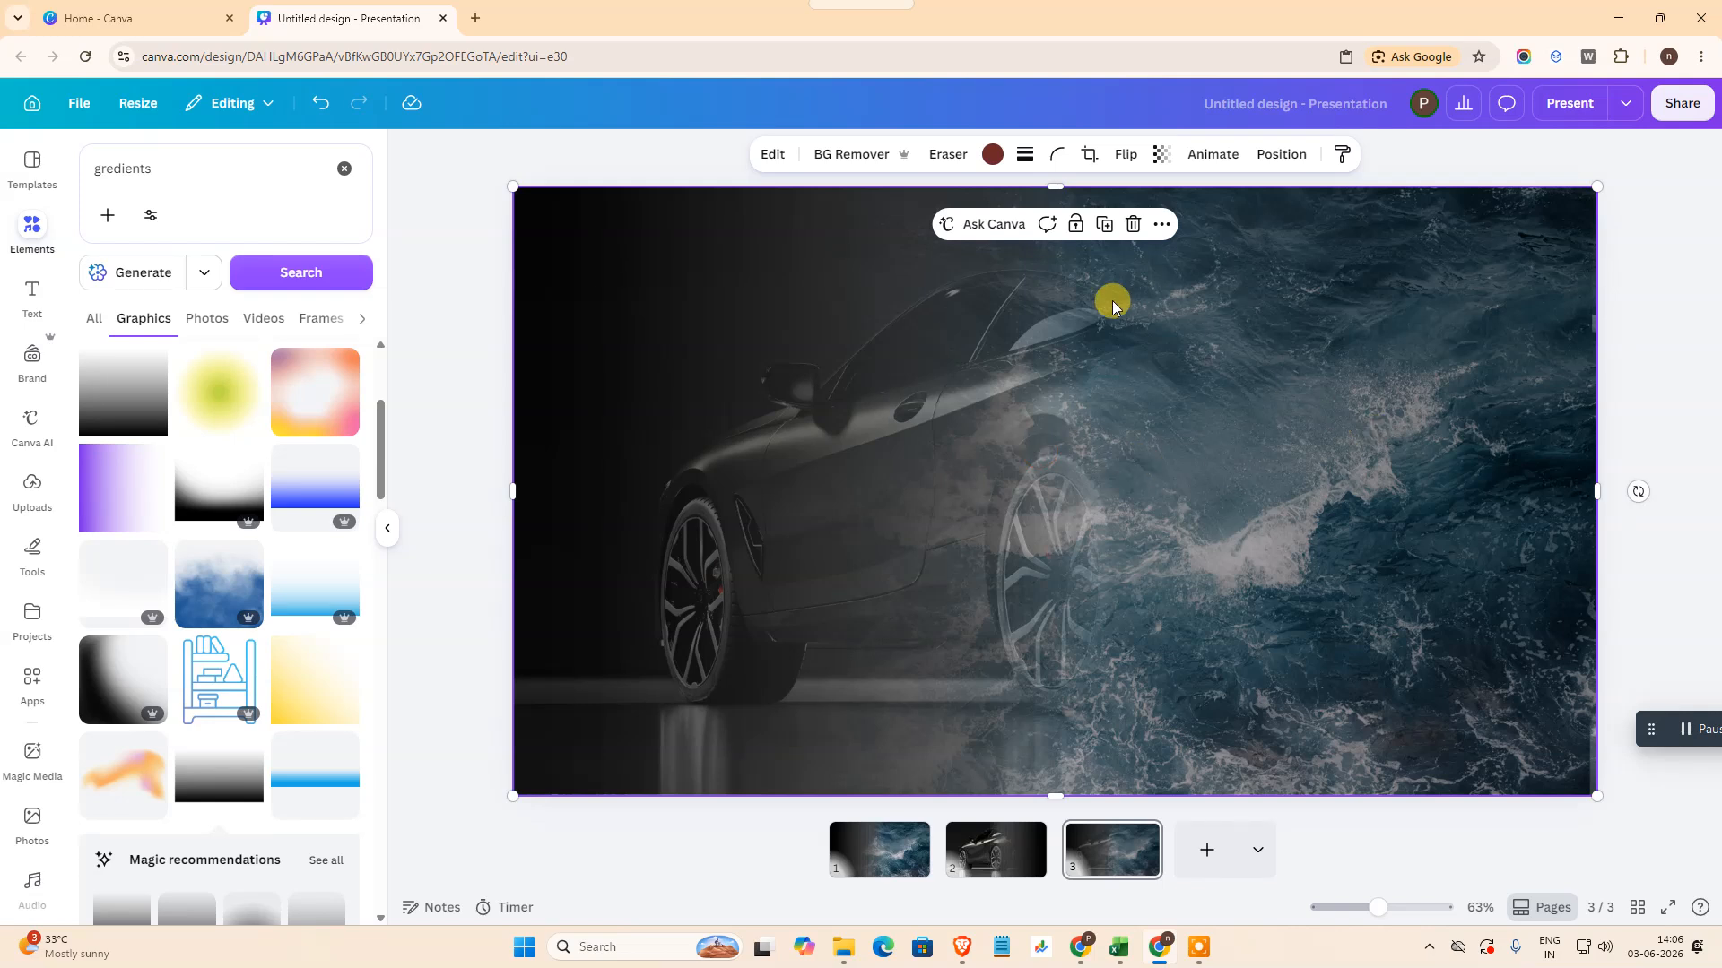
left_click(1284, 157)
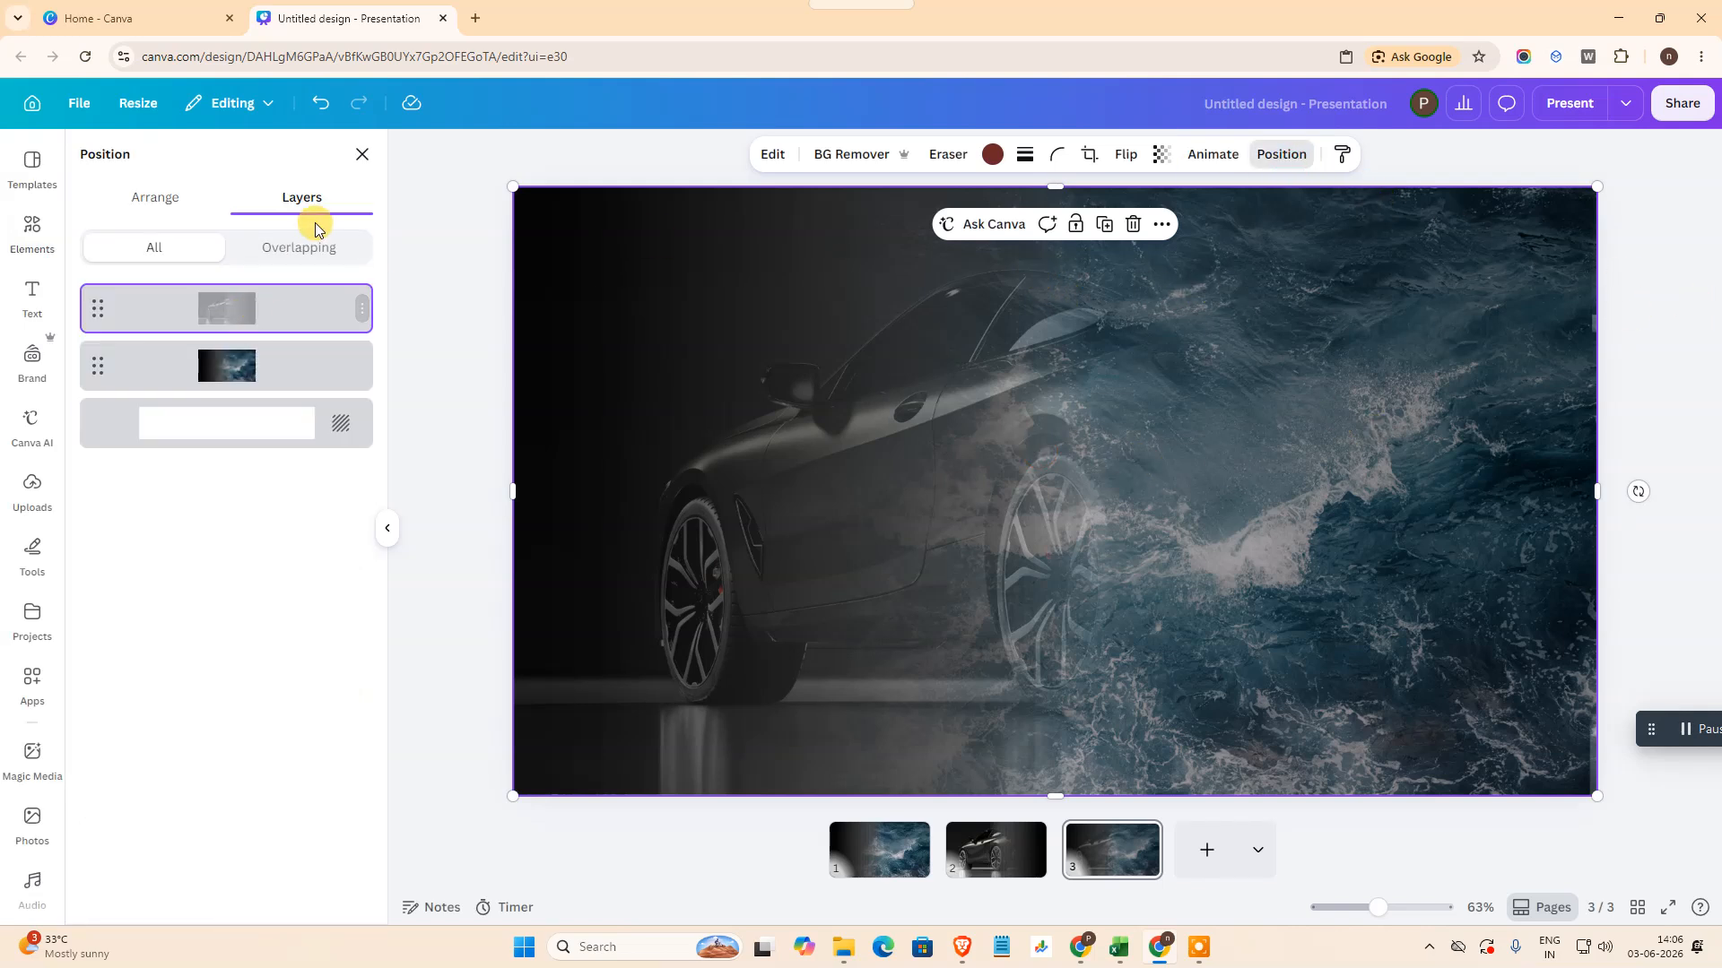
left_click(285, 360, "shift")
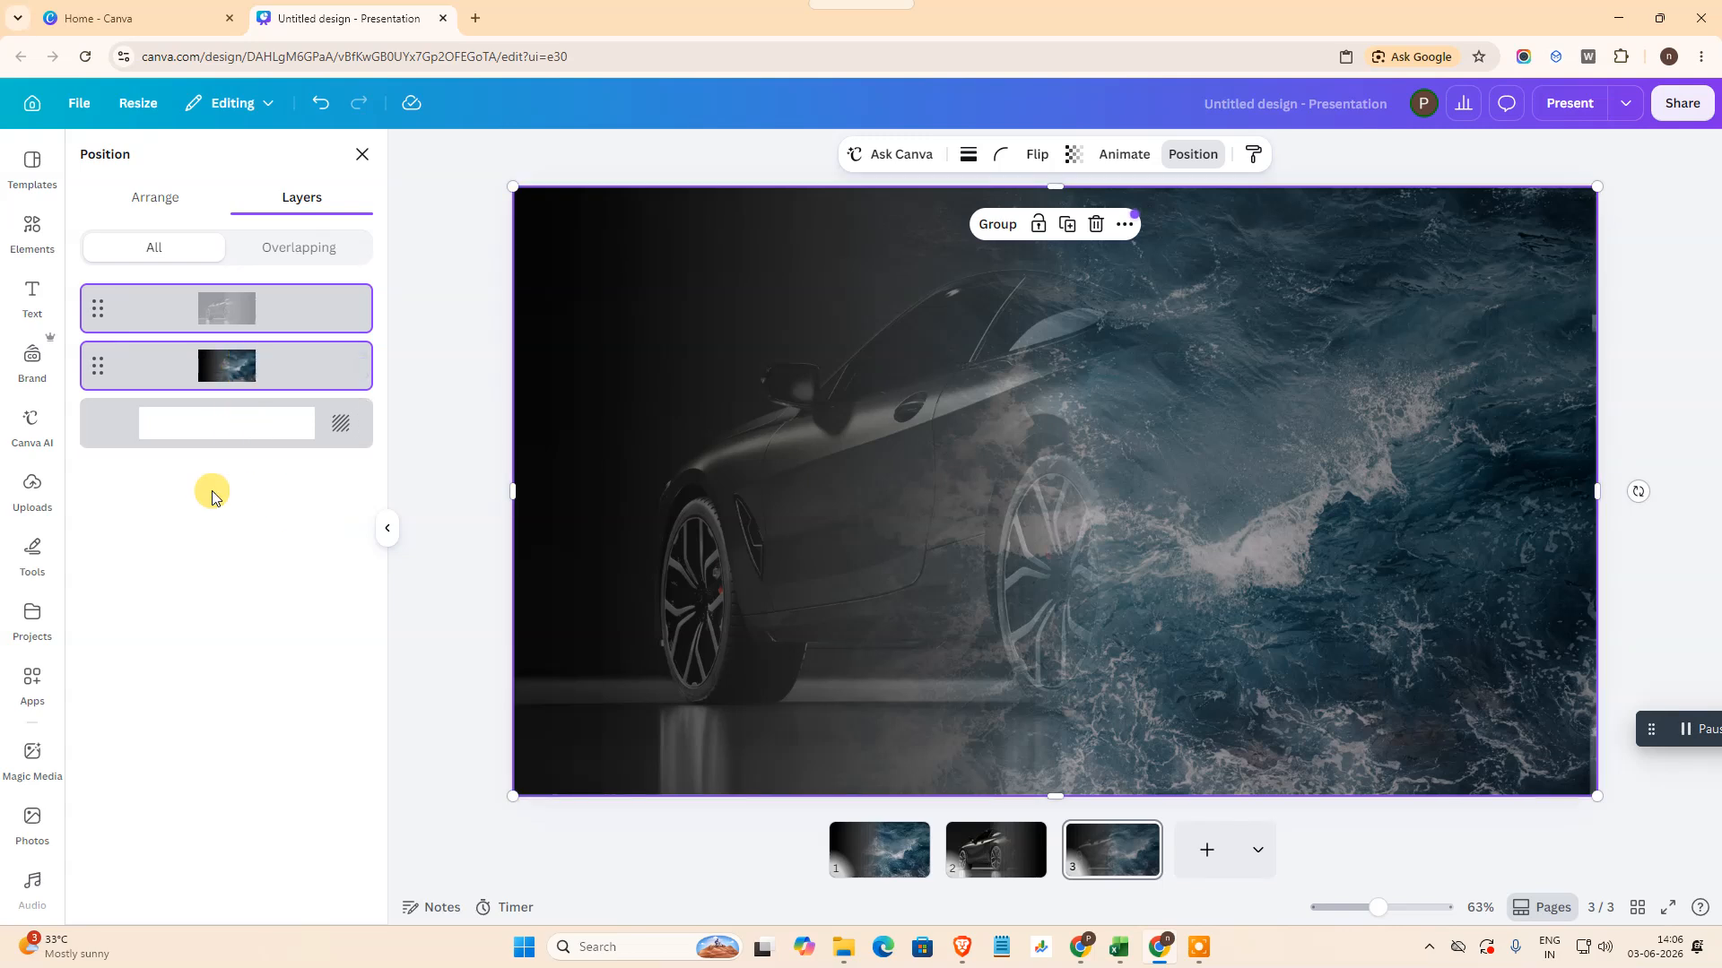
left_click(253, 328)
left_click(266, 372, "shift")
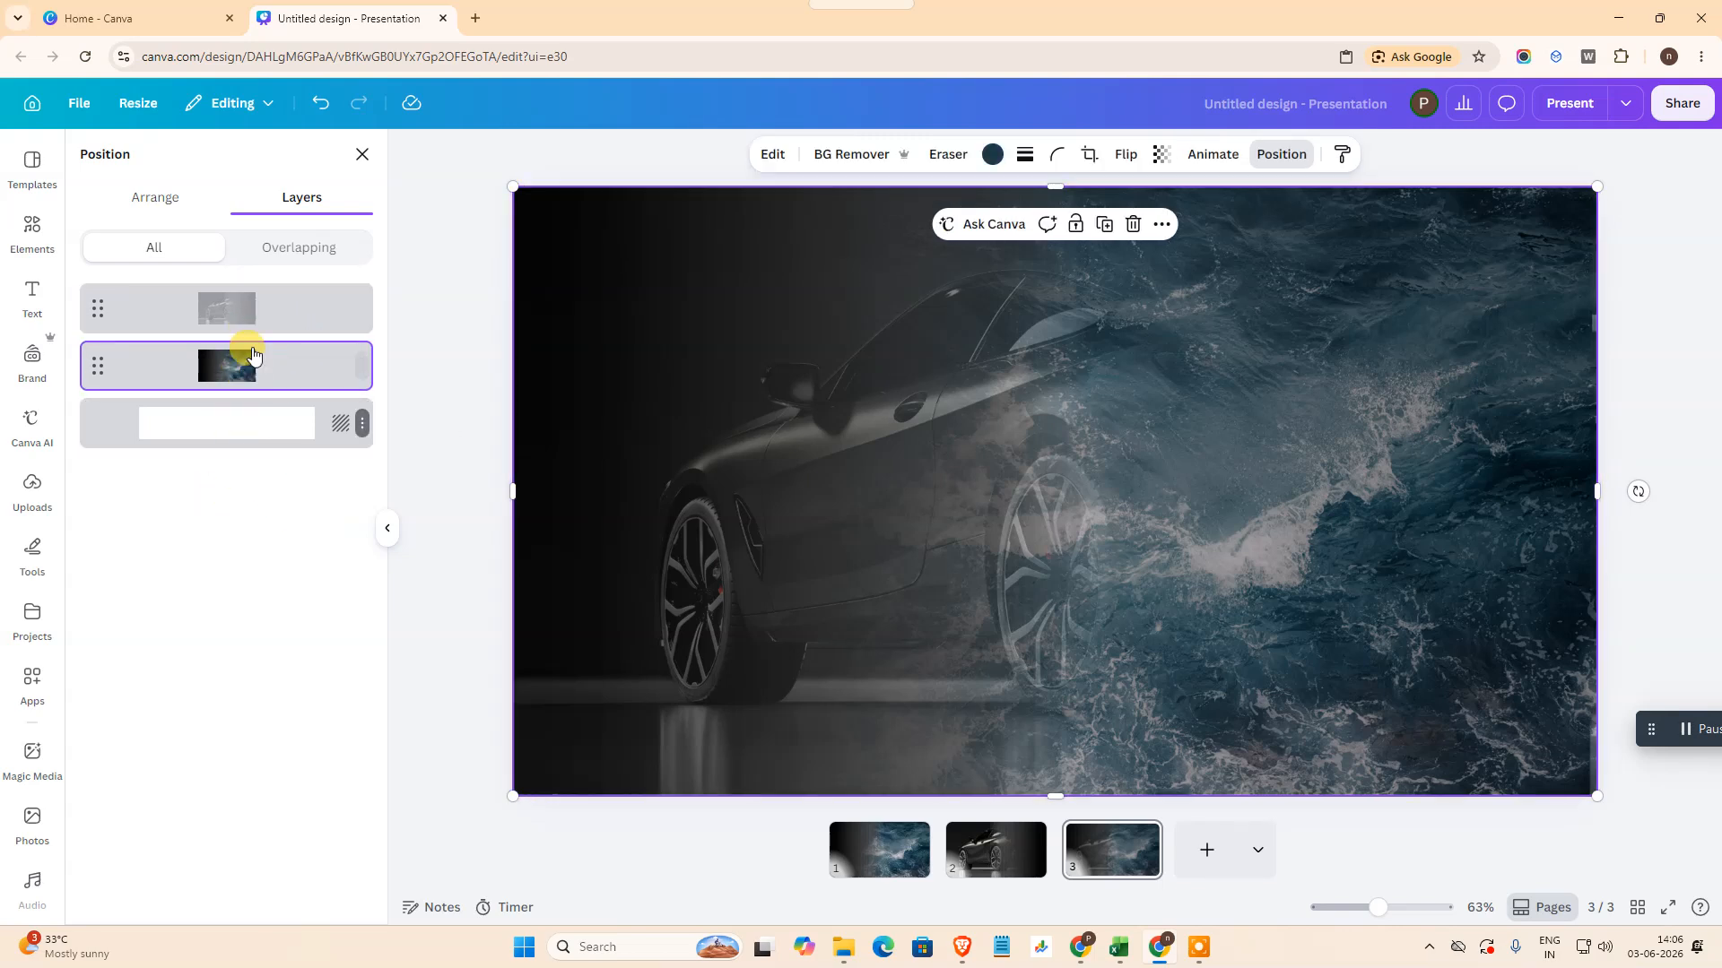
left_click(997, 225)
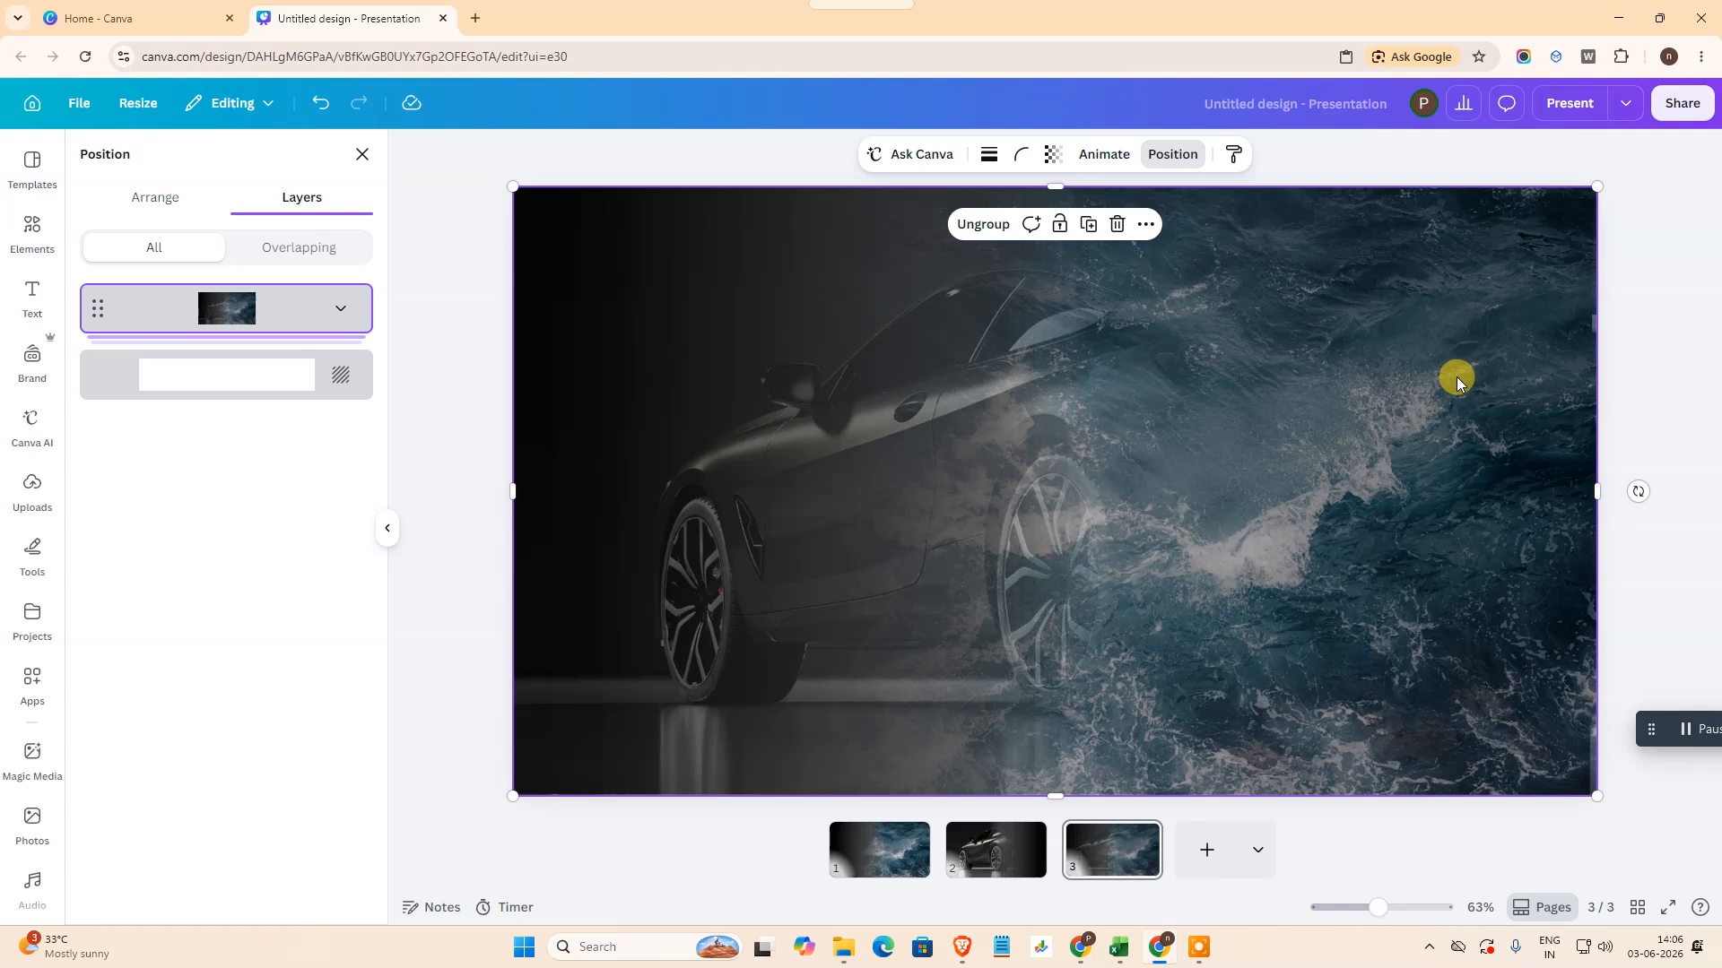
Step: Try scaling the grouped image down slightly from its upper-right corner and undo the change
left_click_drag(1595, 183, 1559, 208)
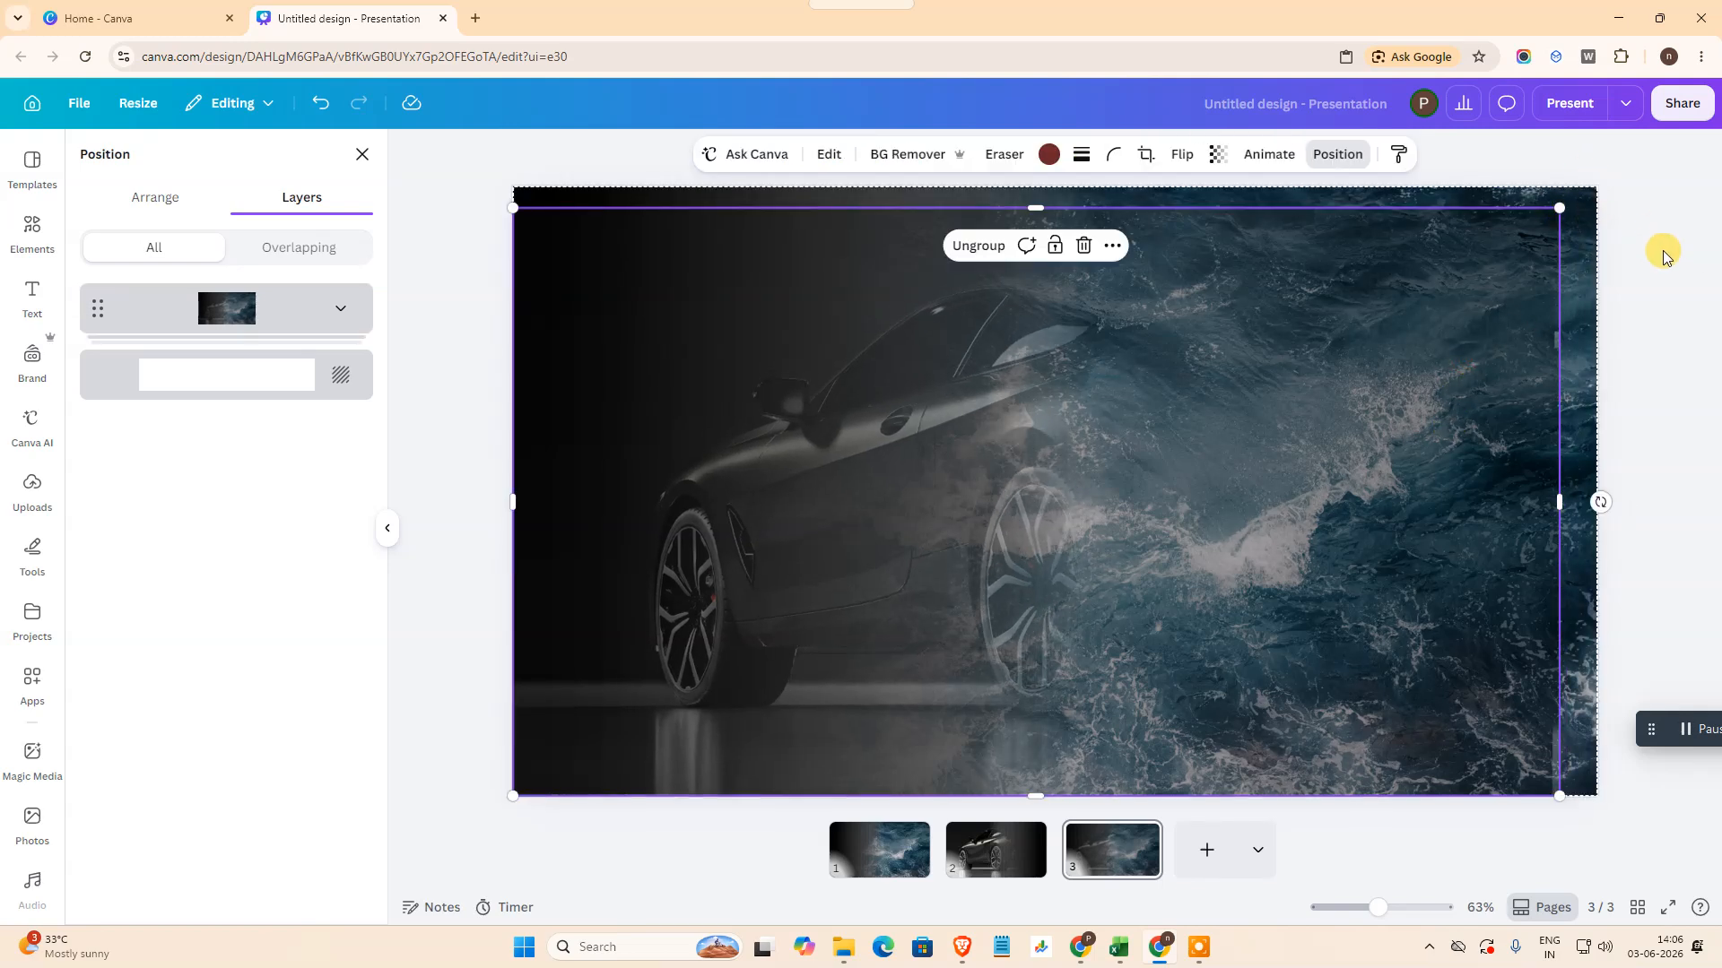
key("ctrl+z")
key("ctrl+z")
key("ctrl+z")
key("ctrl+z")
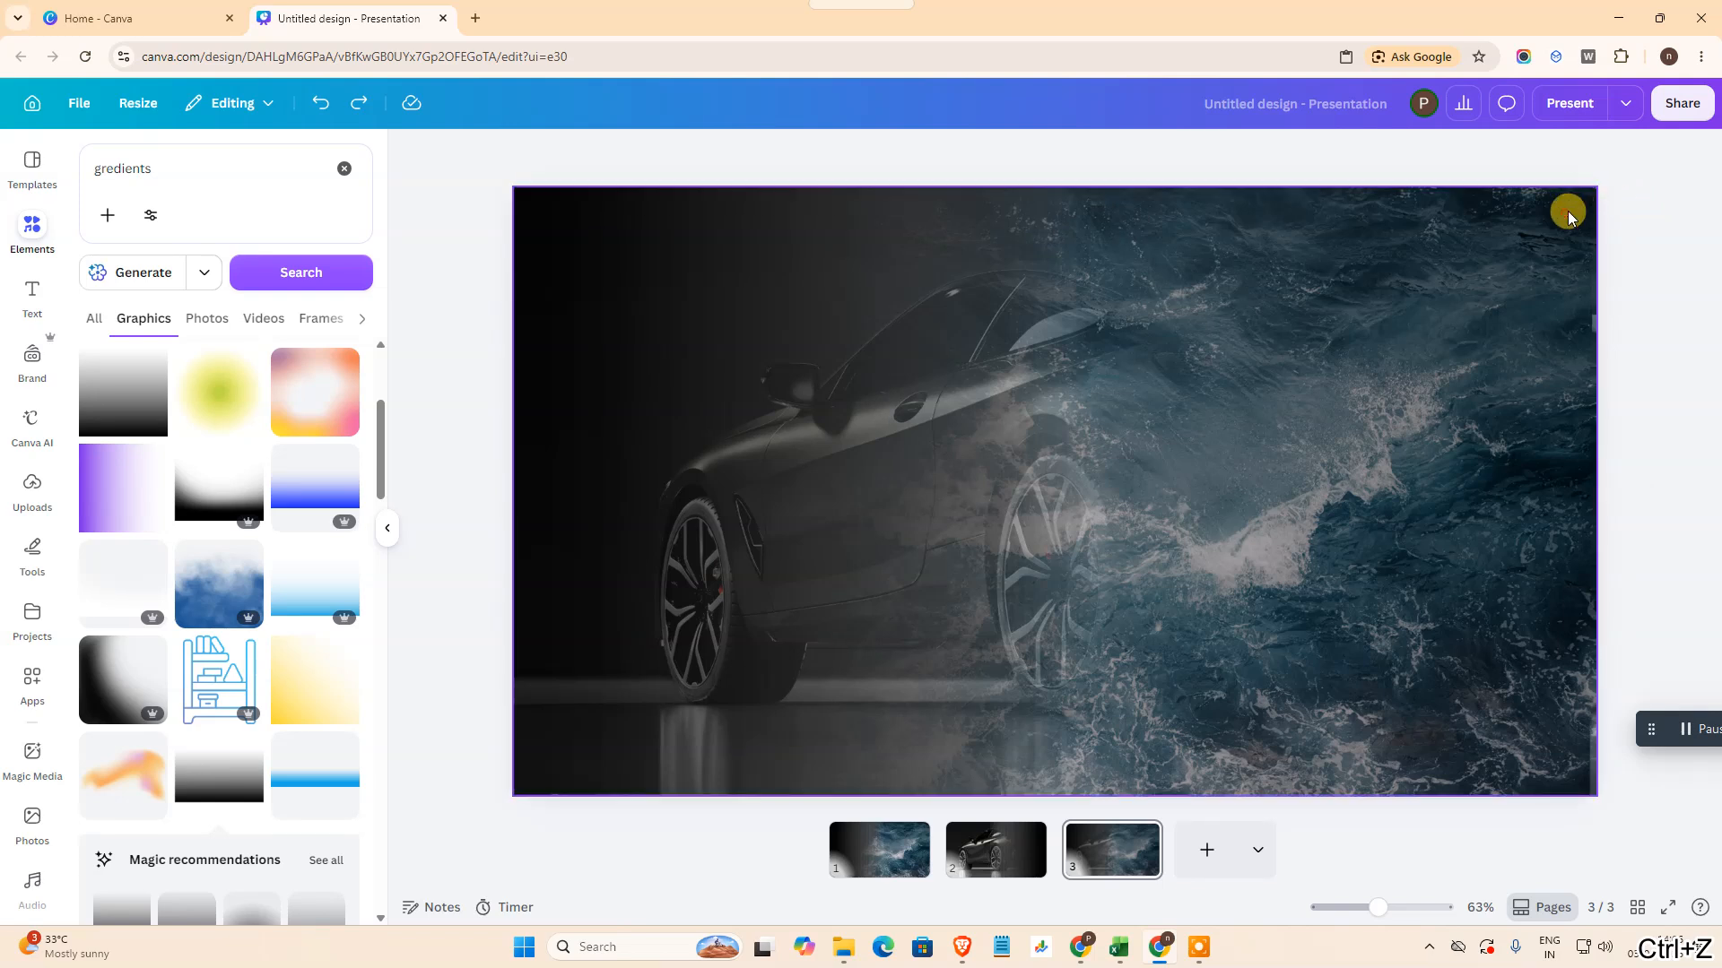
Step: Try shrinking the grouped image and moving it around page 3, and undo these changes so it fills the page
left_click(1568, 215)
left_click_drag(1587, 179, 1203, 417)
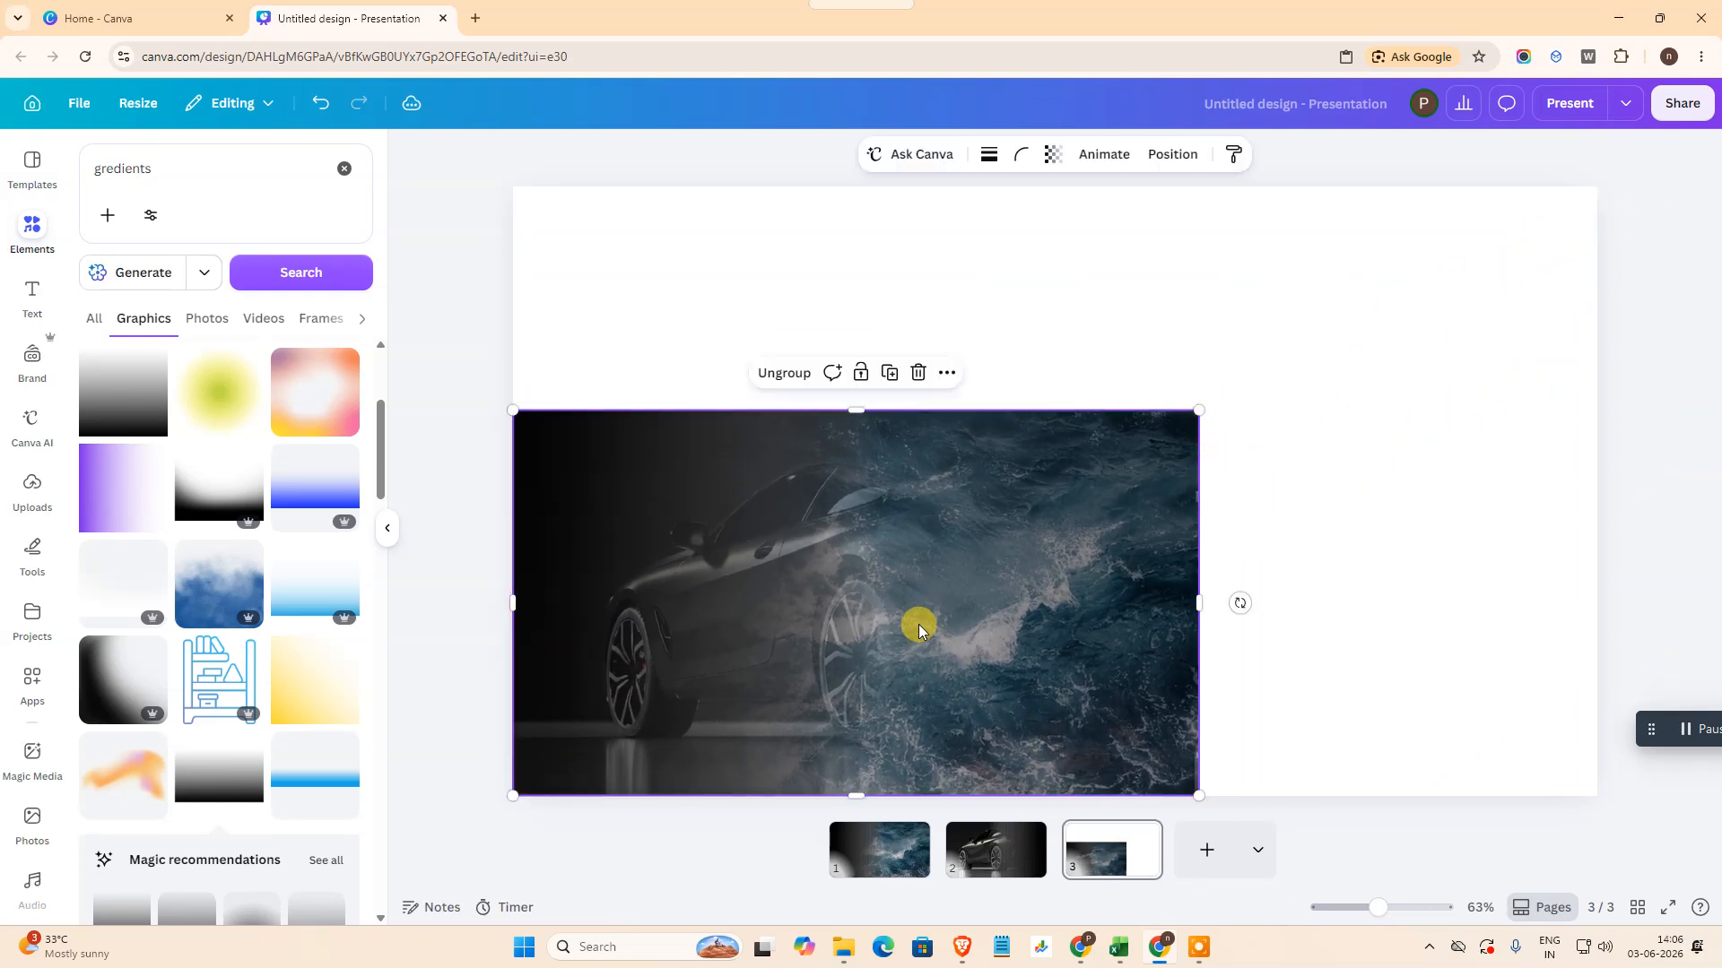
left_click_drag(918, 625, 1066, 517)
left_click_drag(1346, 688, 1269, 643)
left_click_drag(1059, 520, 1189, 511)
key("ctrl+z")
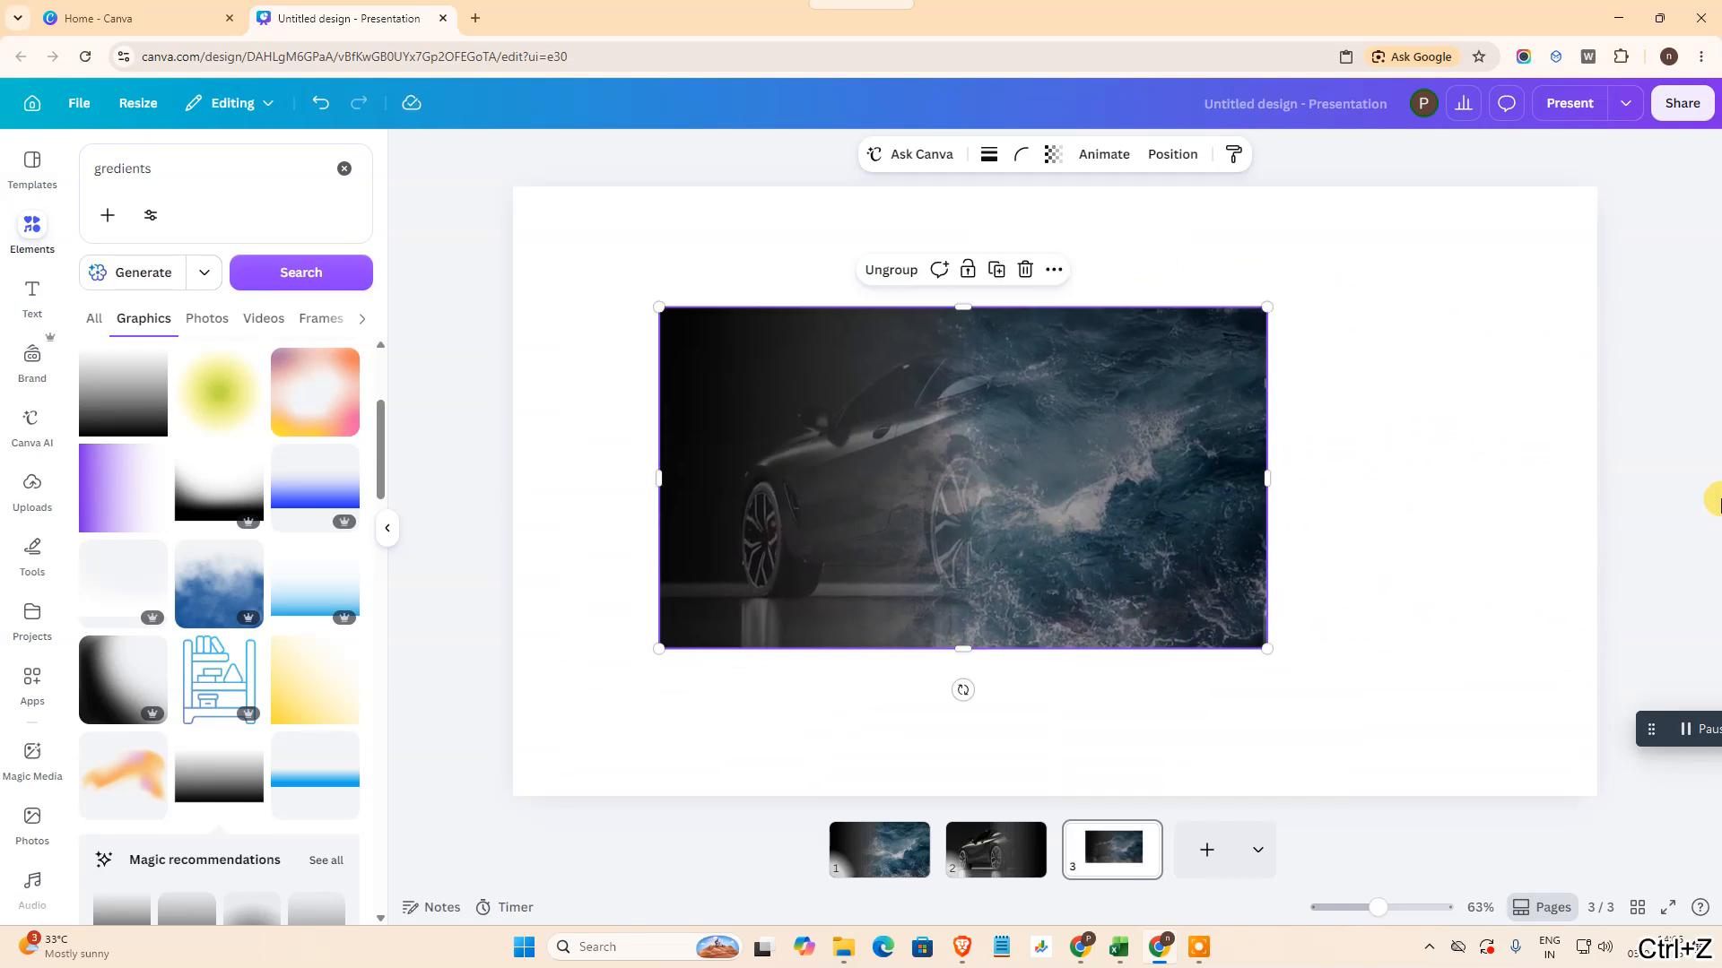
key("ctrl+z")
key("ctrl+z")
key("ctrl+z")
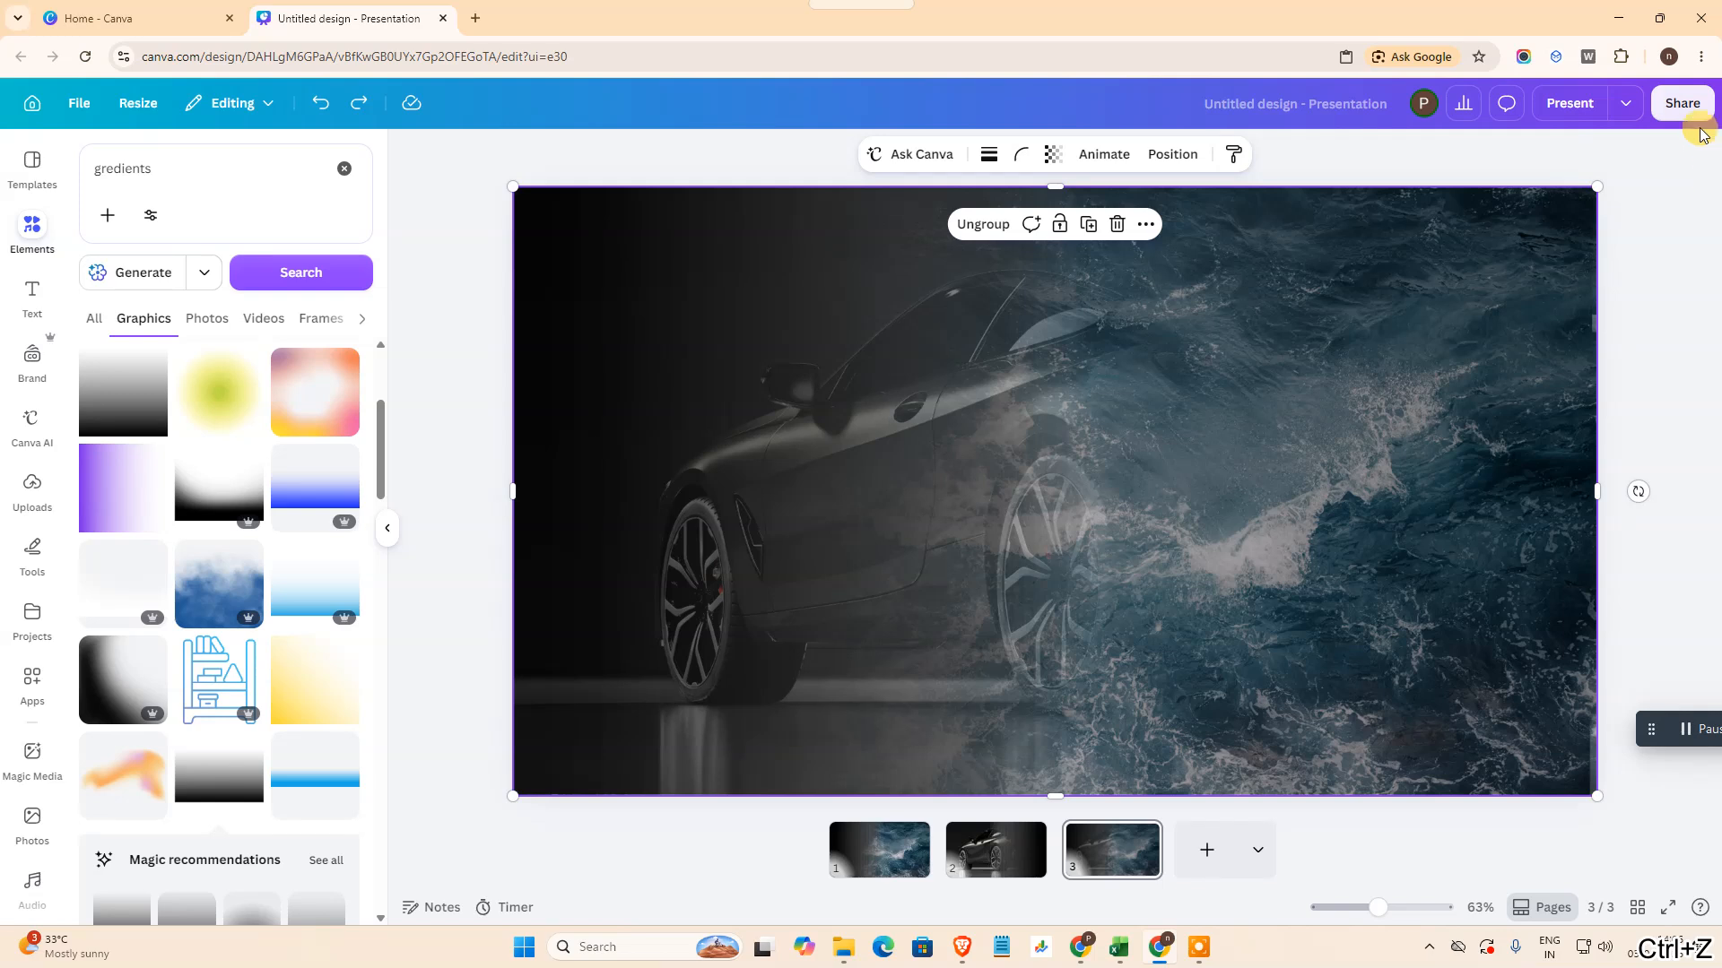
Step: Open the download settings for the design and limit the export to page 3
left_click(1682, 103)
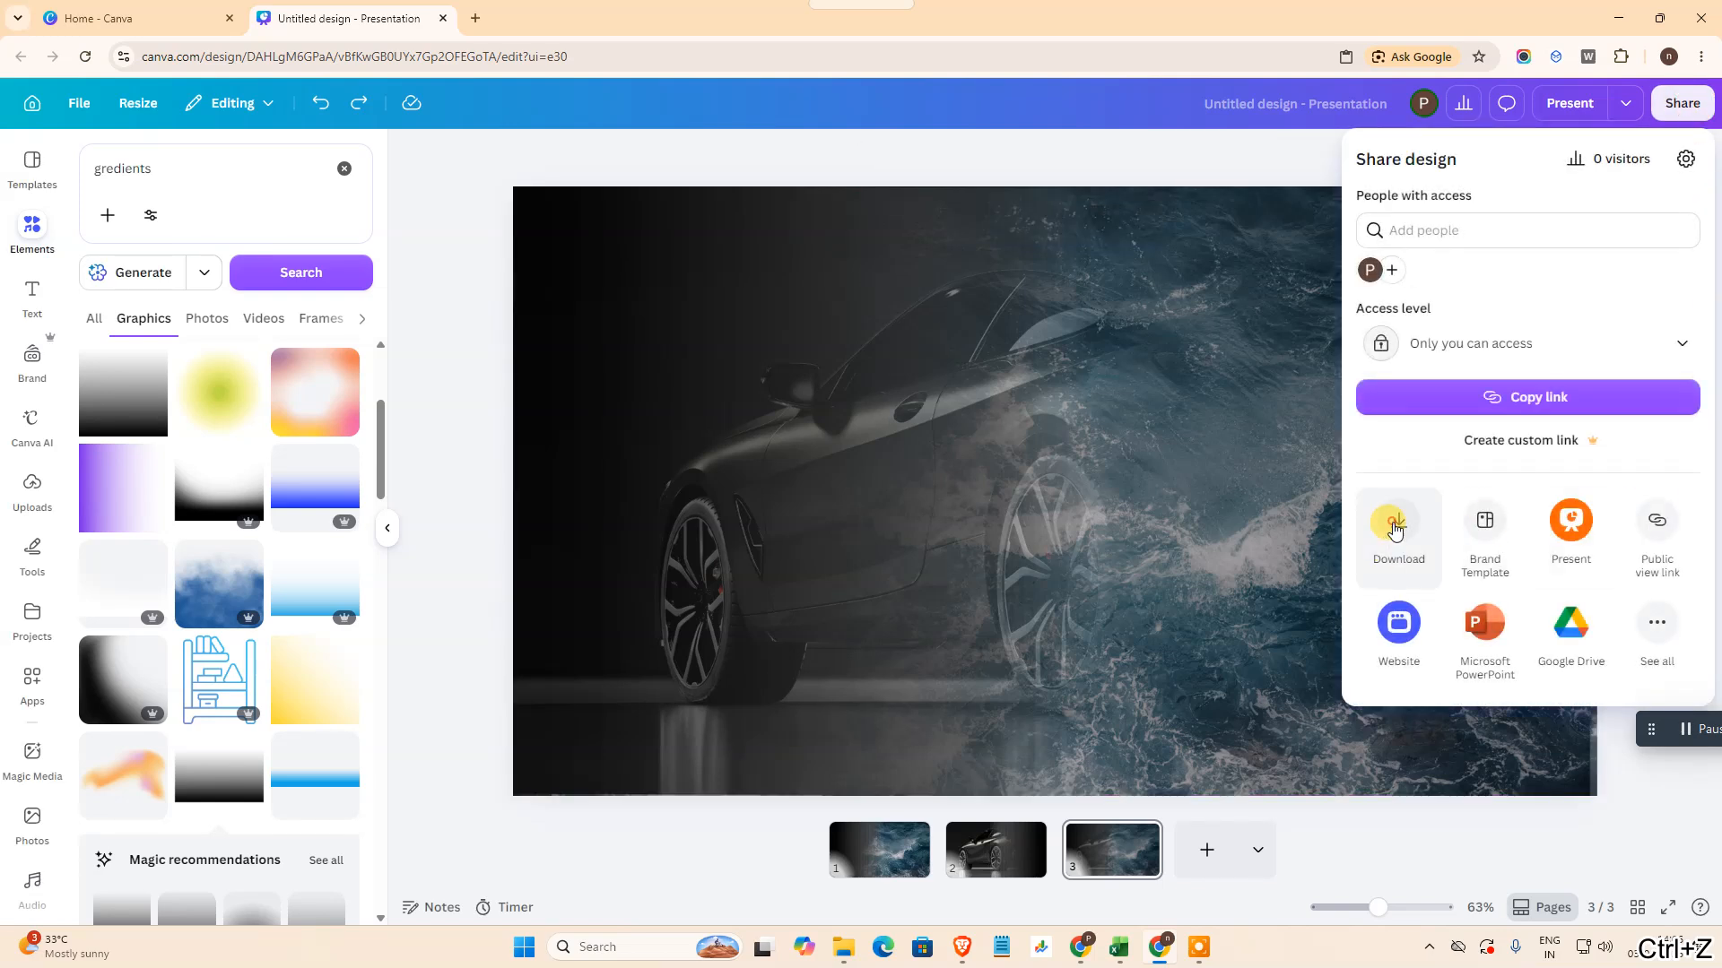
left_click(1397, 529)
left_click(1441, 444)
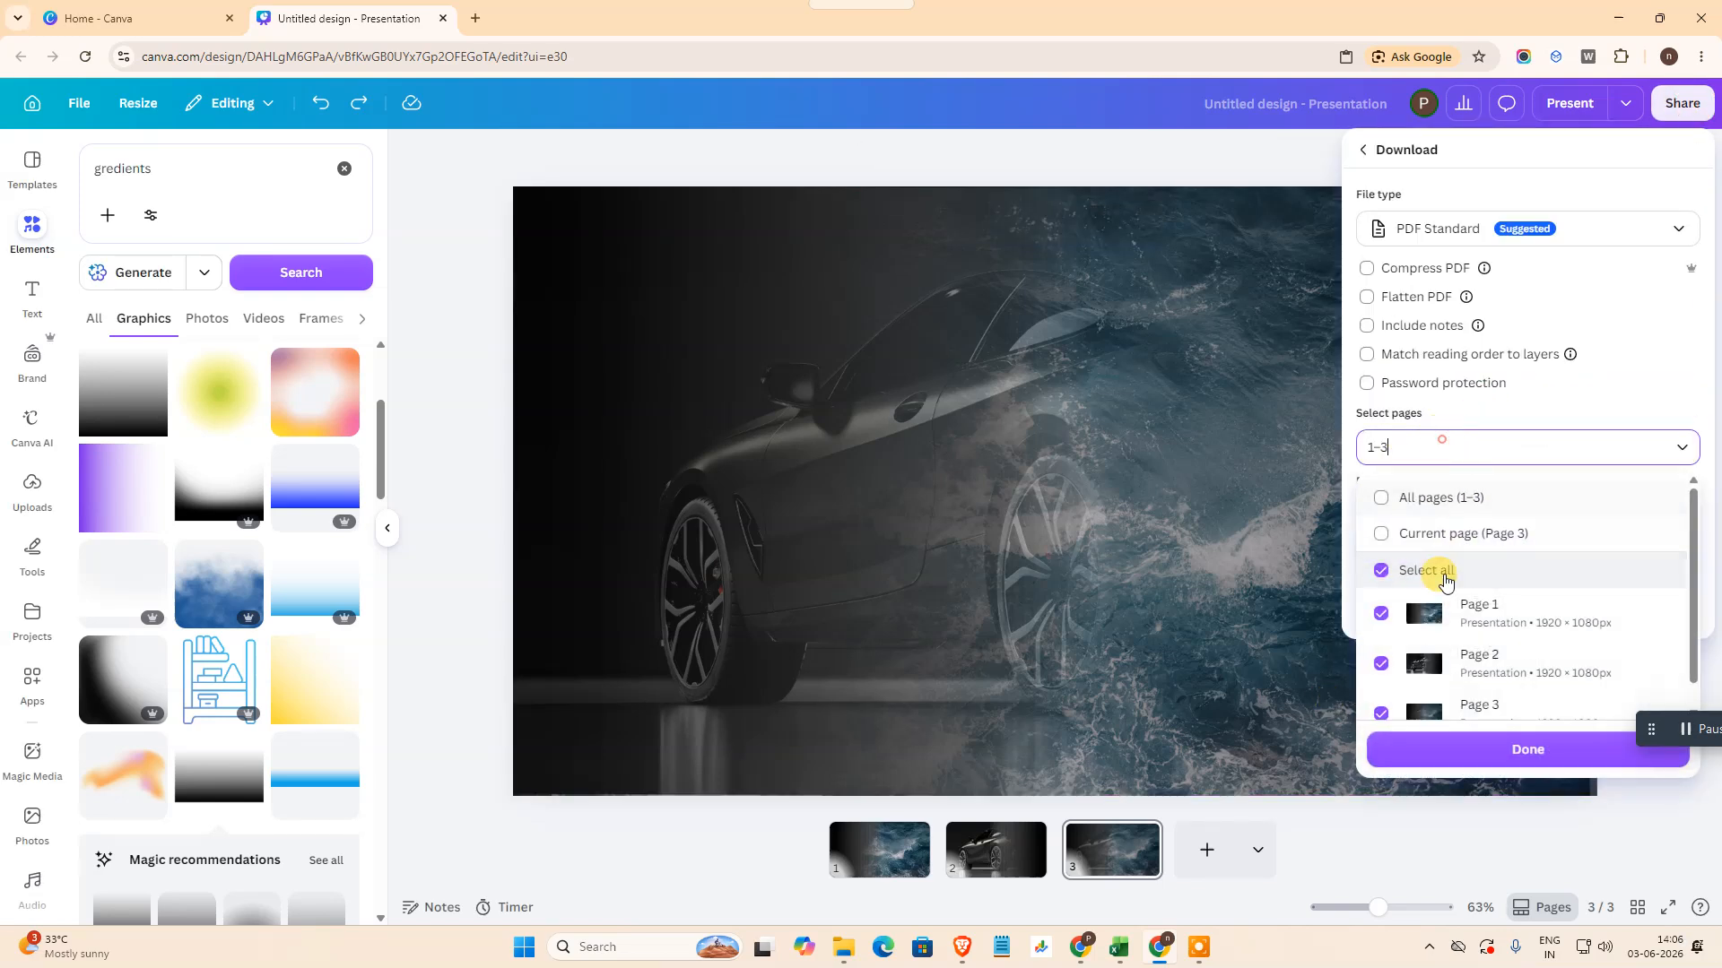
left_click(1446, 574)
scroll(1435, 664, "down", 1)
left_click(1464, 702)
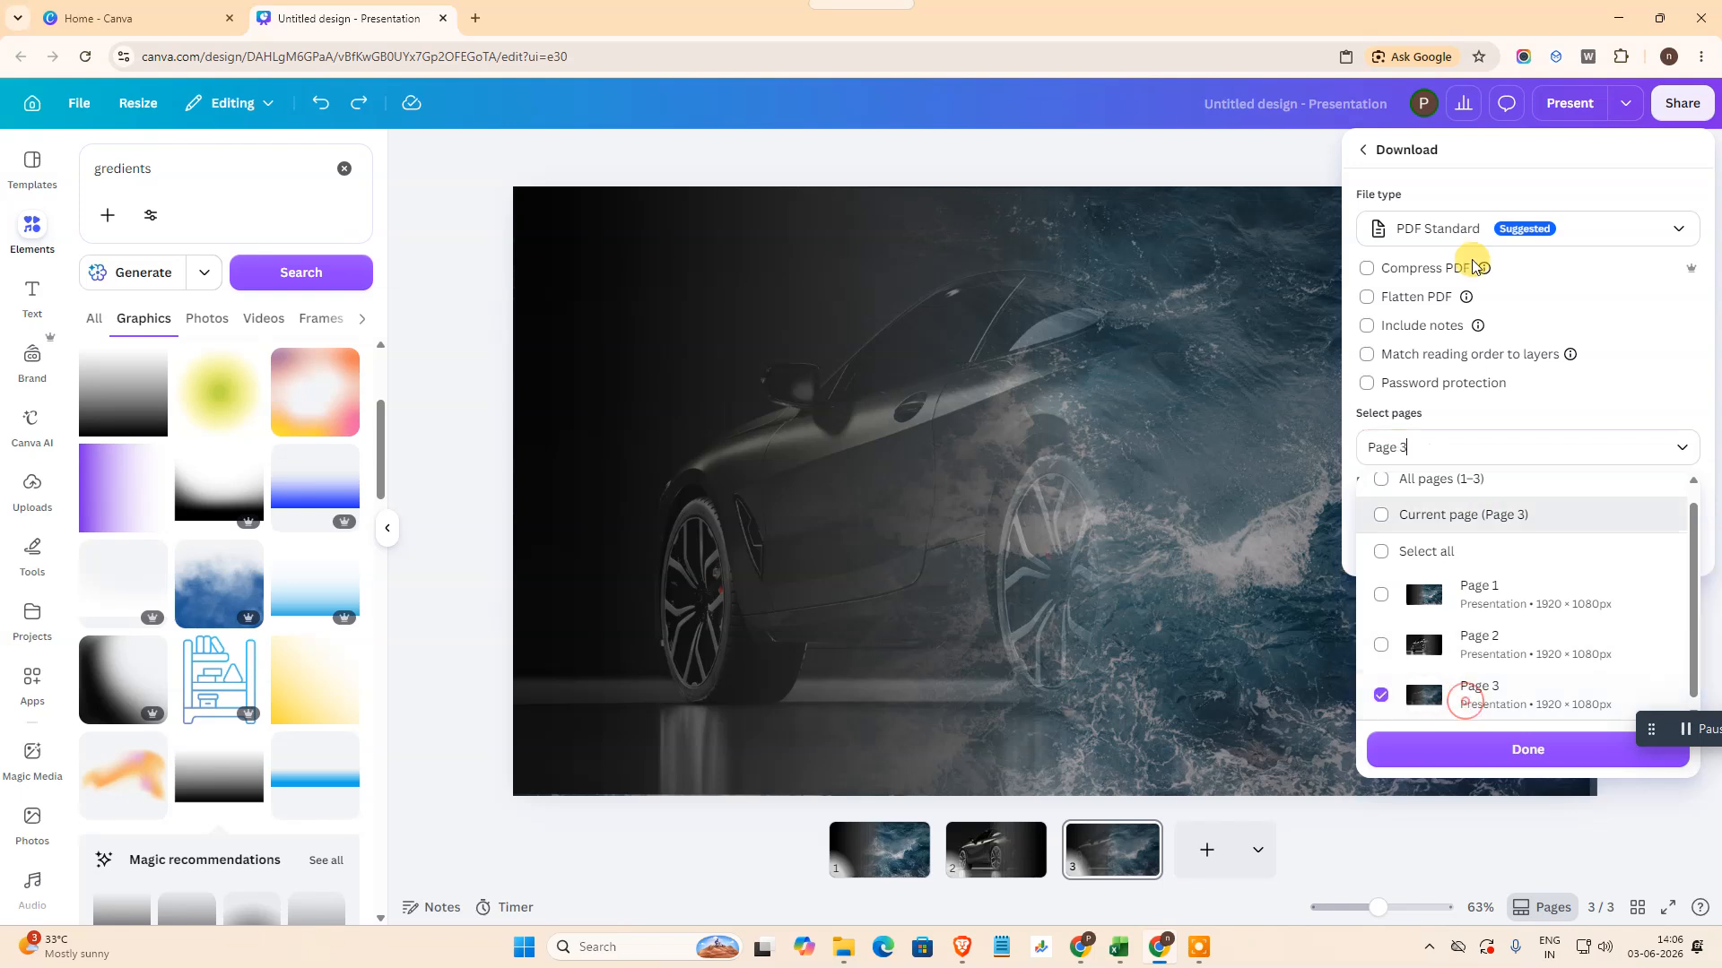
Step: Set the download file type to PNG and download the page
left_click(1471, 235)
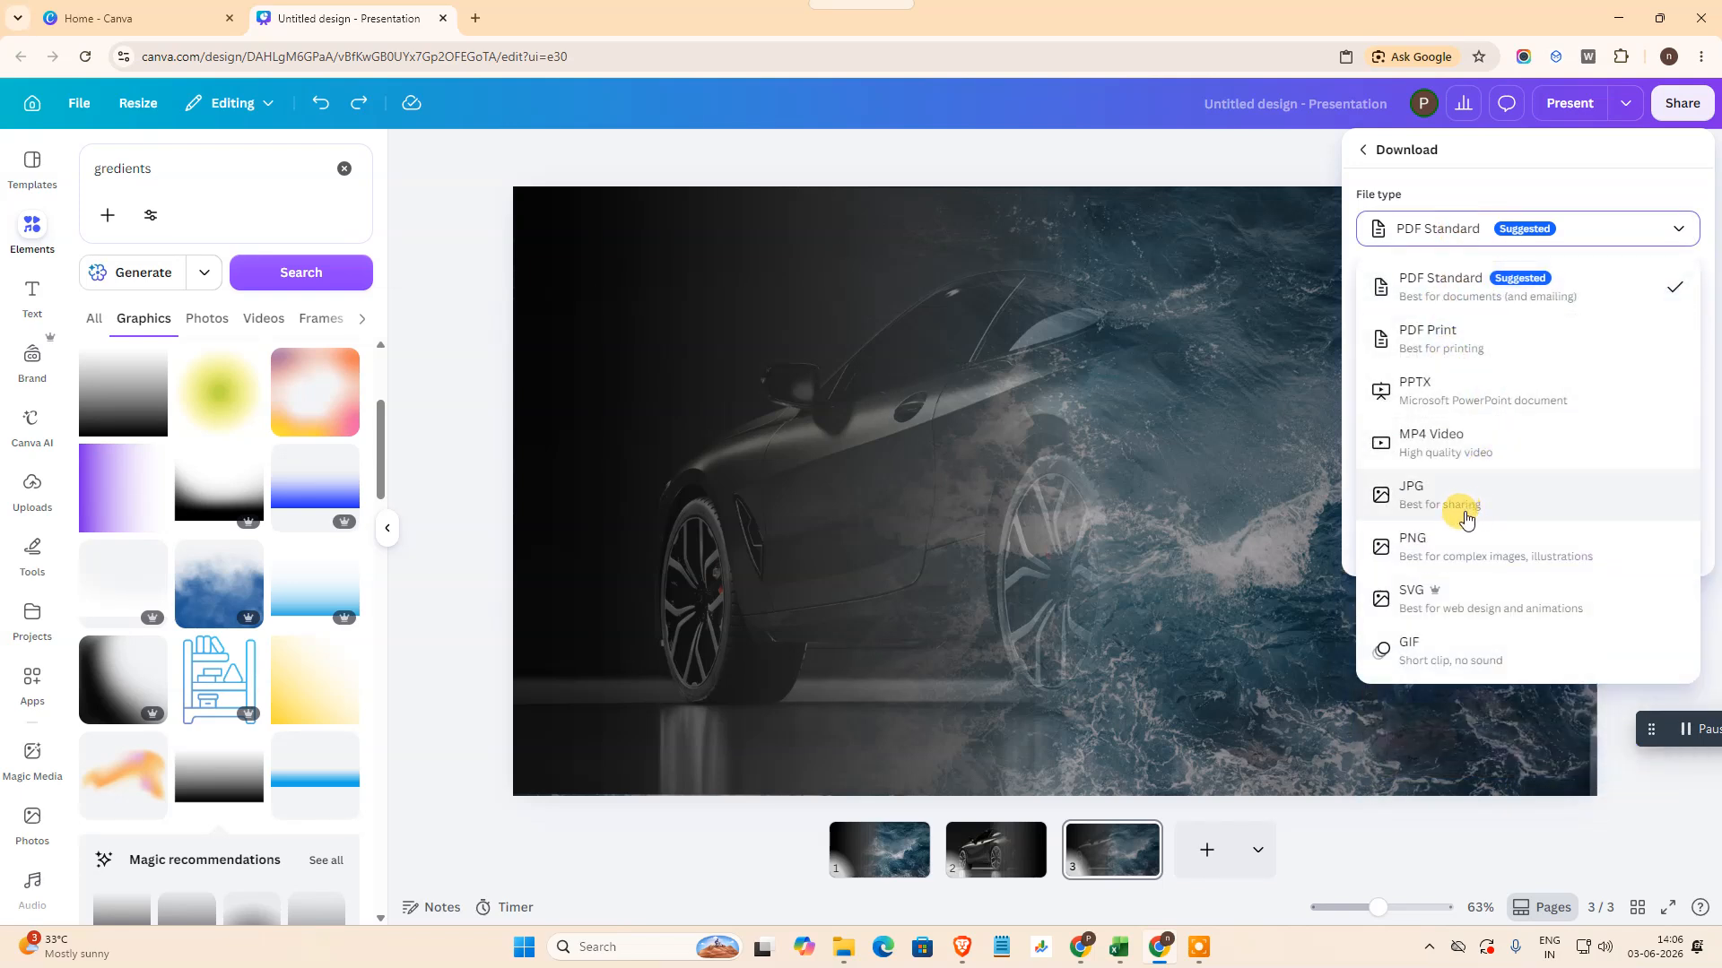
left_click(1451, 541)
left_click(1432, 577)
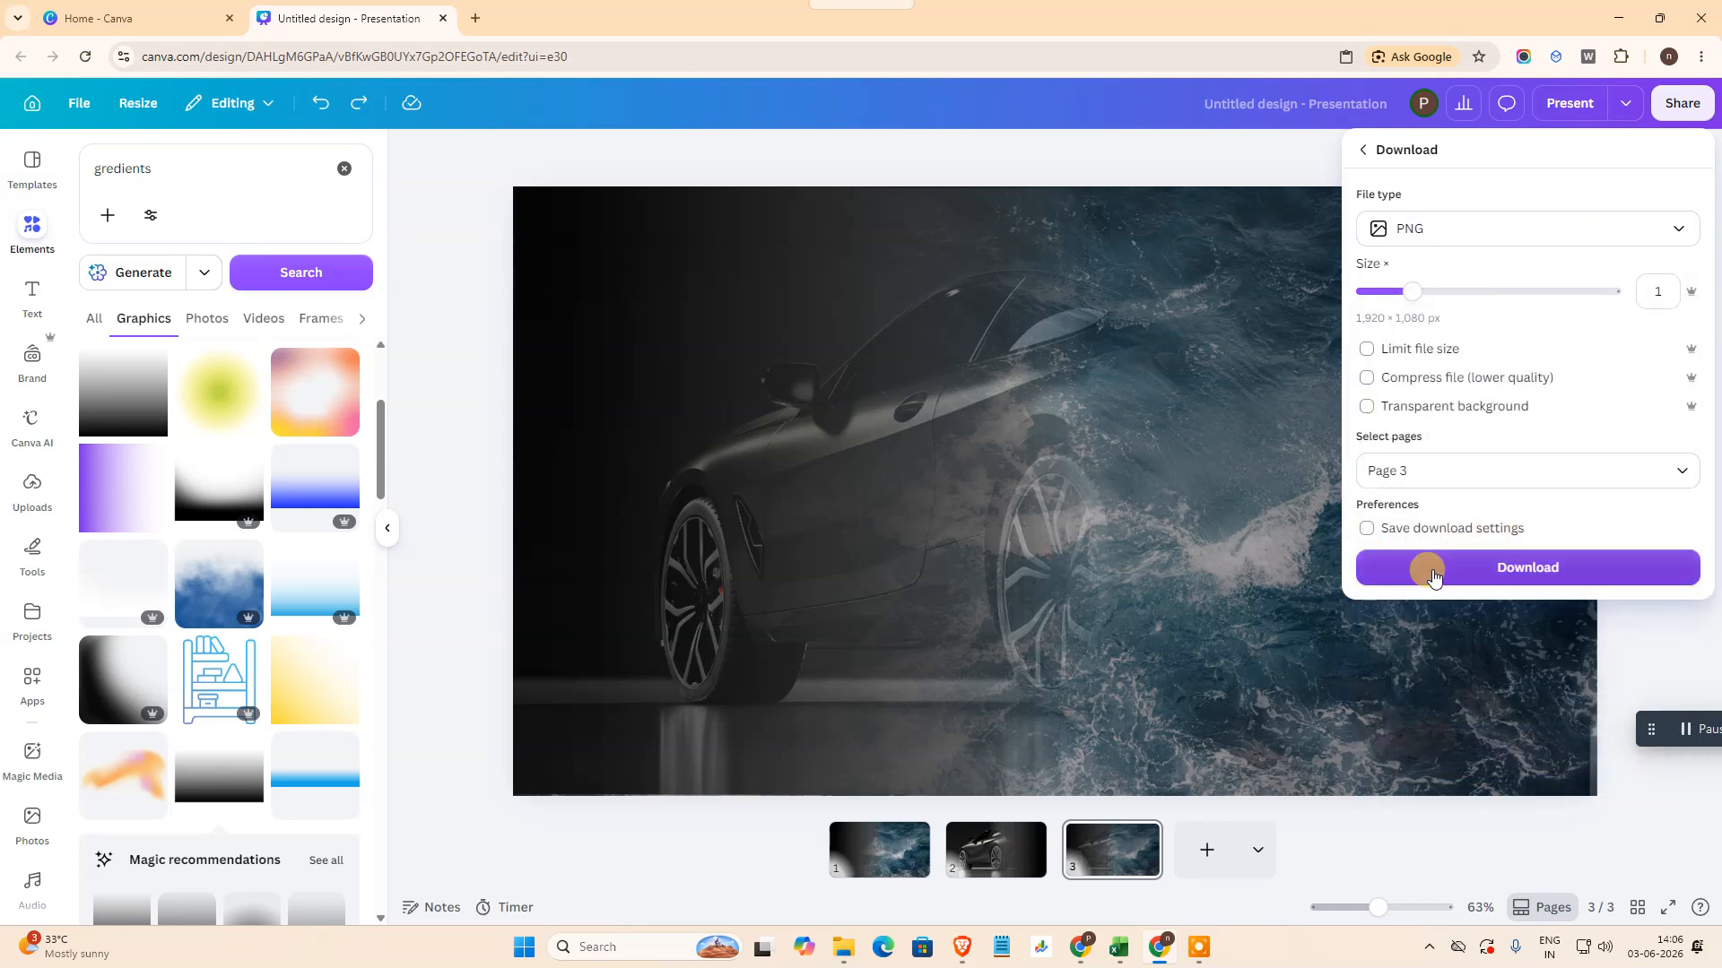
left_click(1677, 646)
Step: Add a blank page 4, review the blended composition on page 3, and return to the new page
left_click(1206, 850)
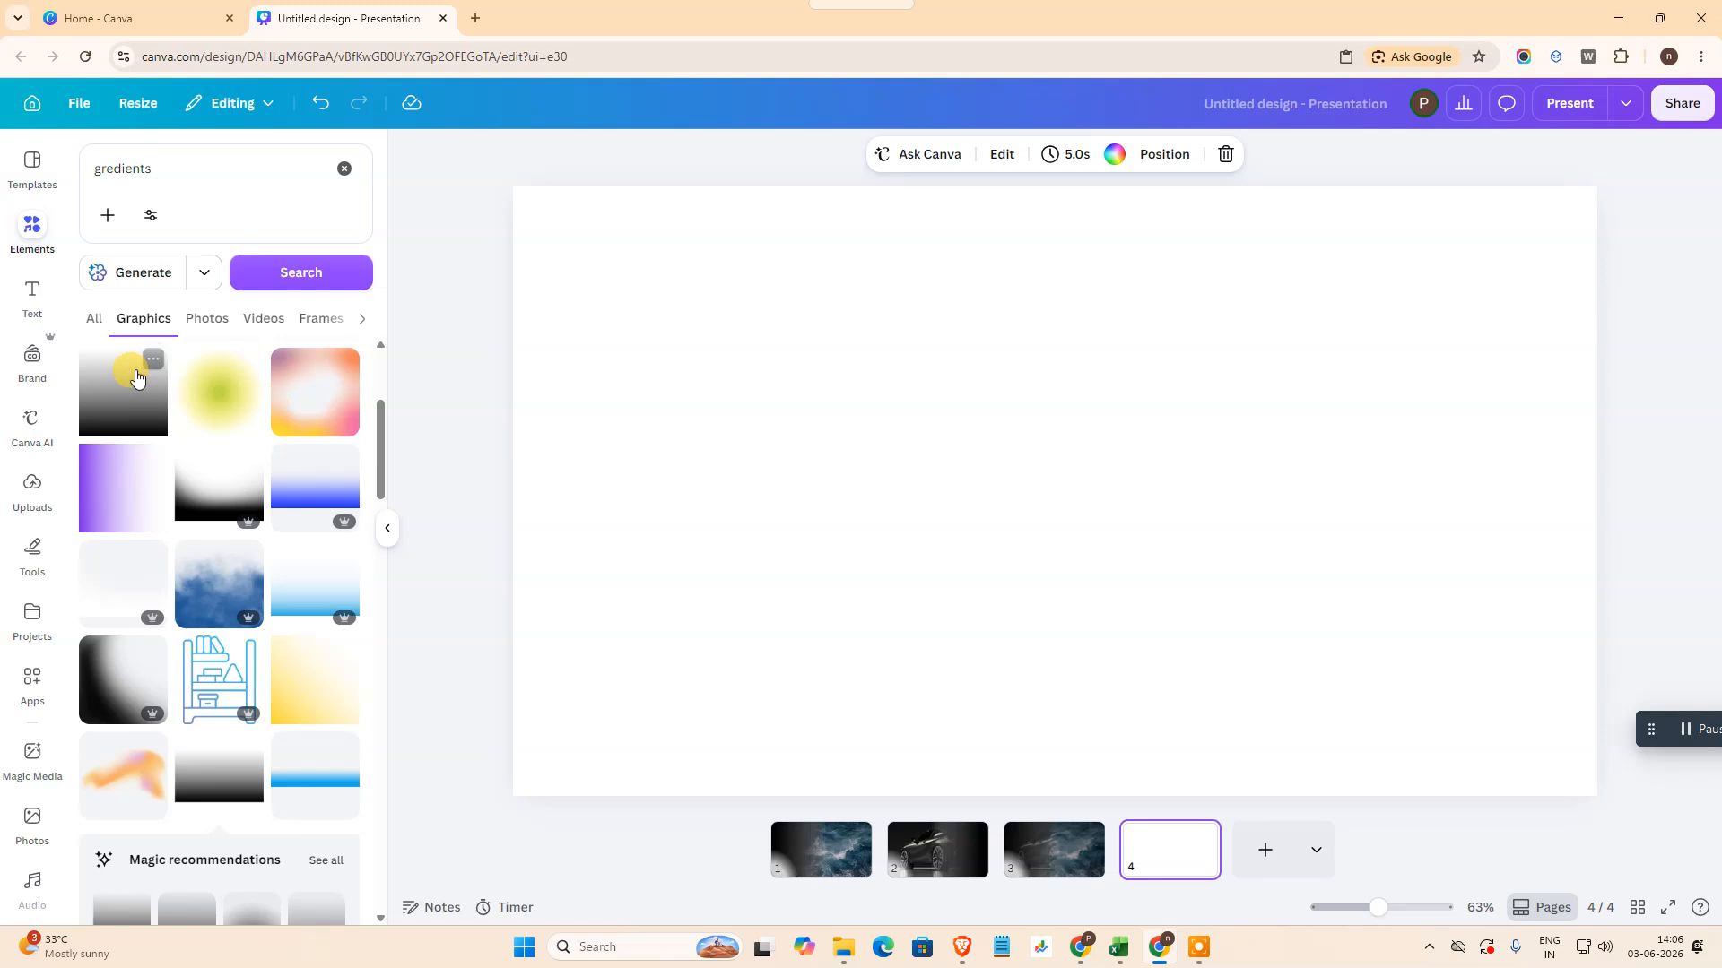
left_click(388, 533)
left_click(908, 864)
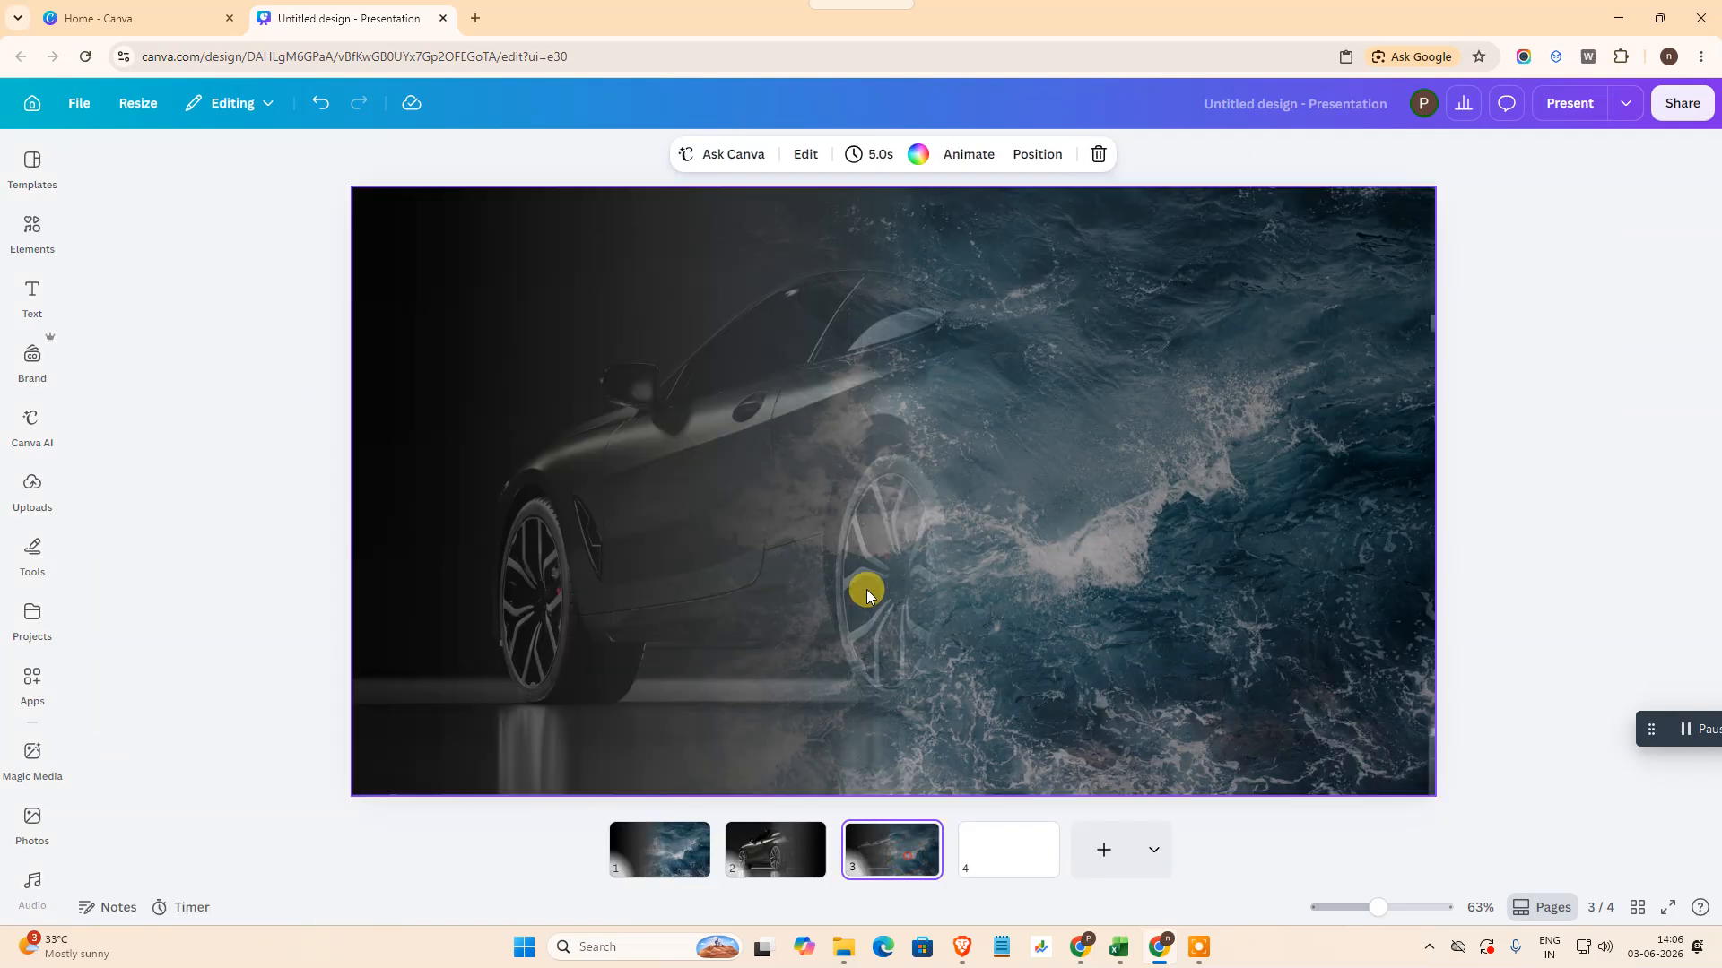
left_click(1122, 388)
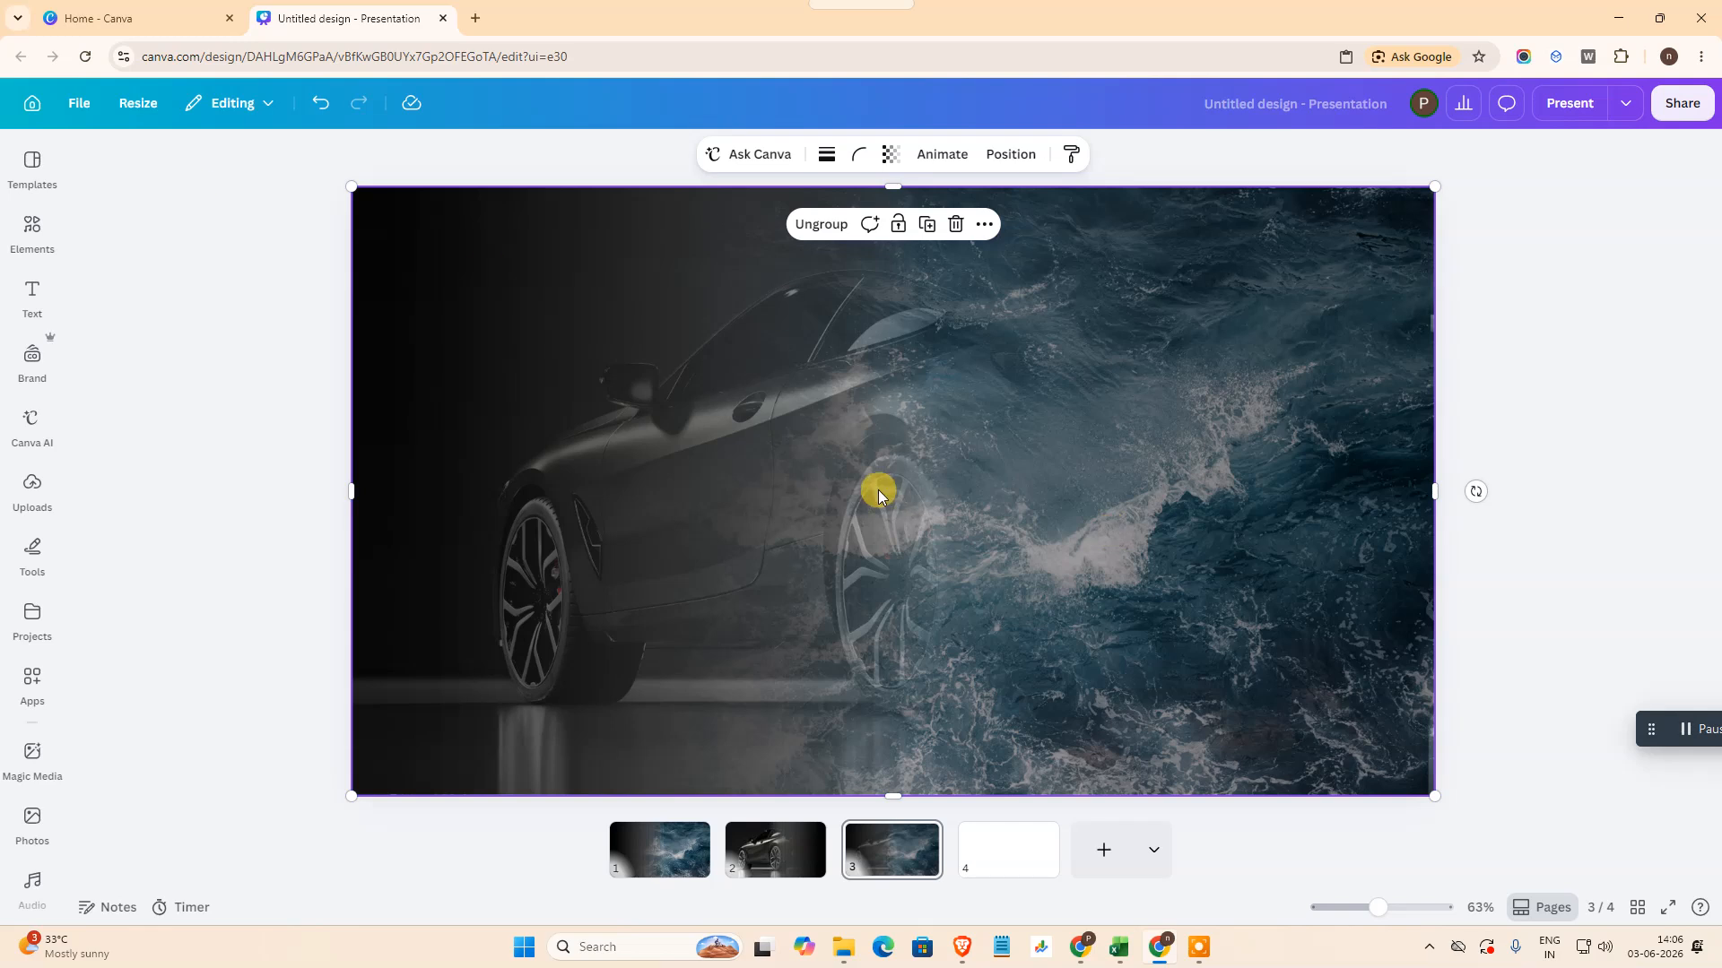
left_click(1003, 843)
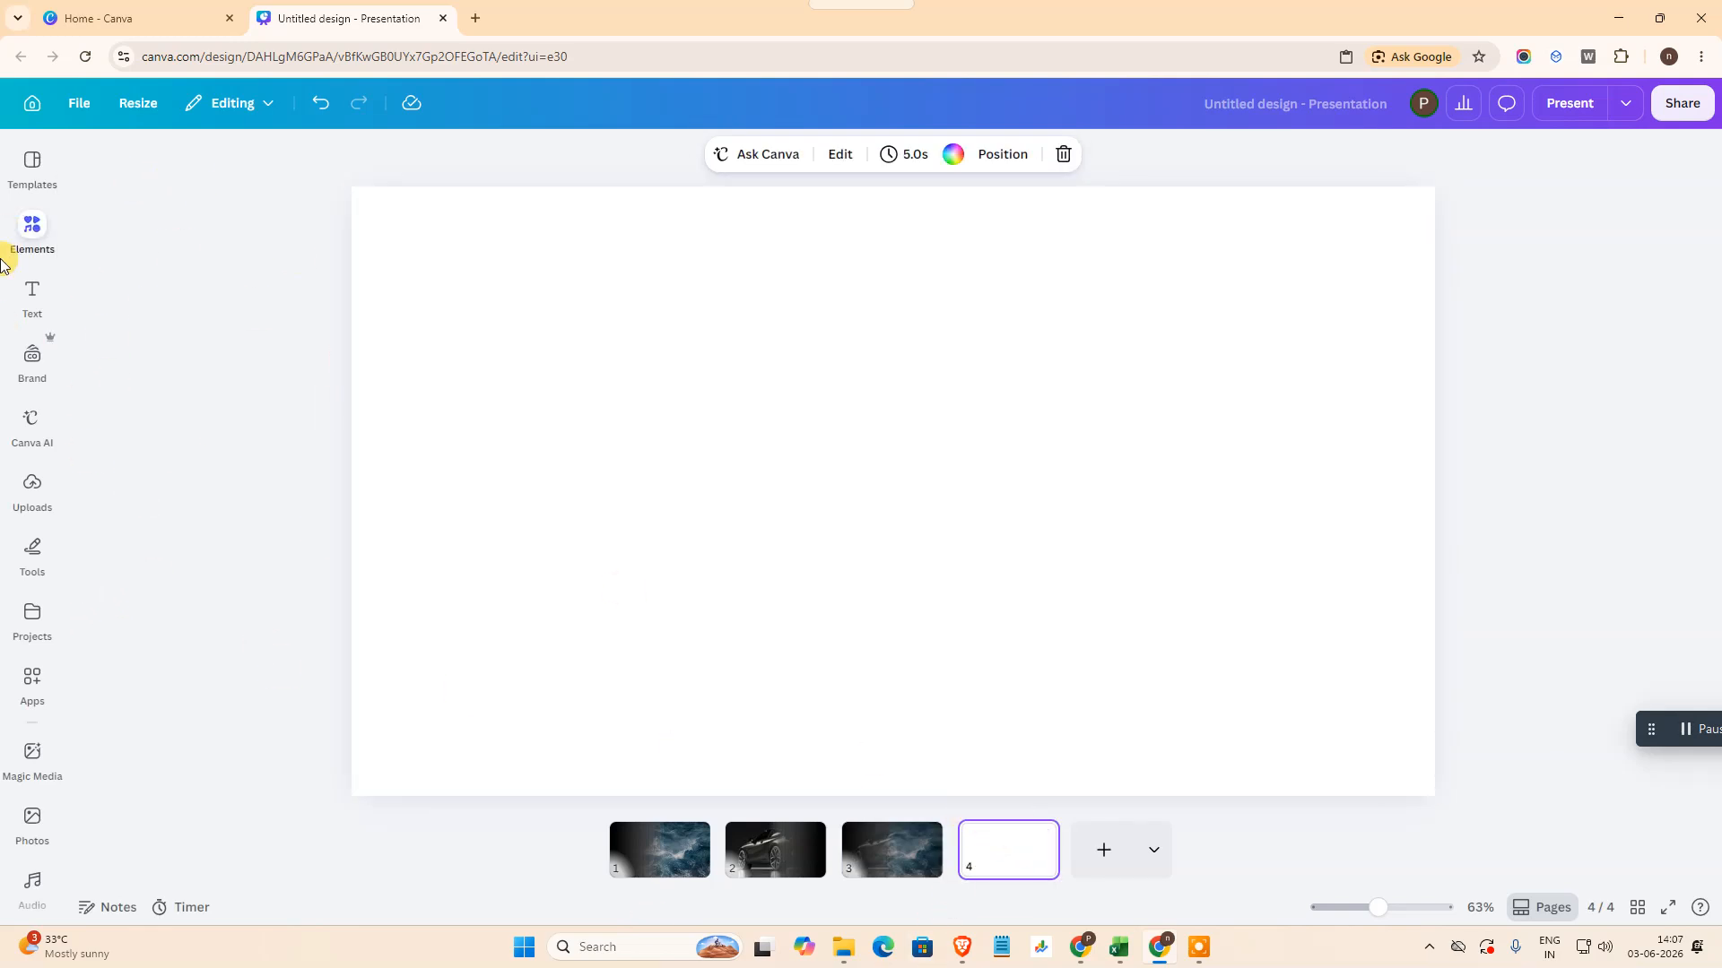
Step: Insert the recently used ocean photo on page 4 and shrink it toward its upper-right corner
left_click(32, 232)
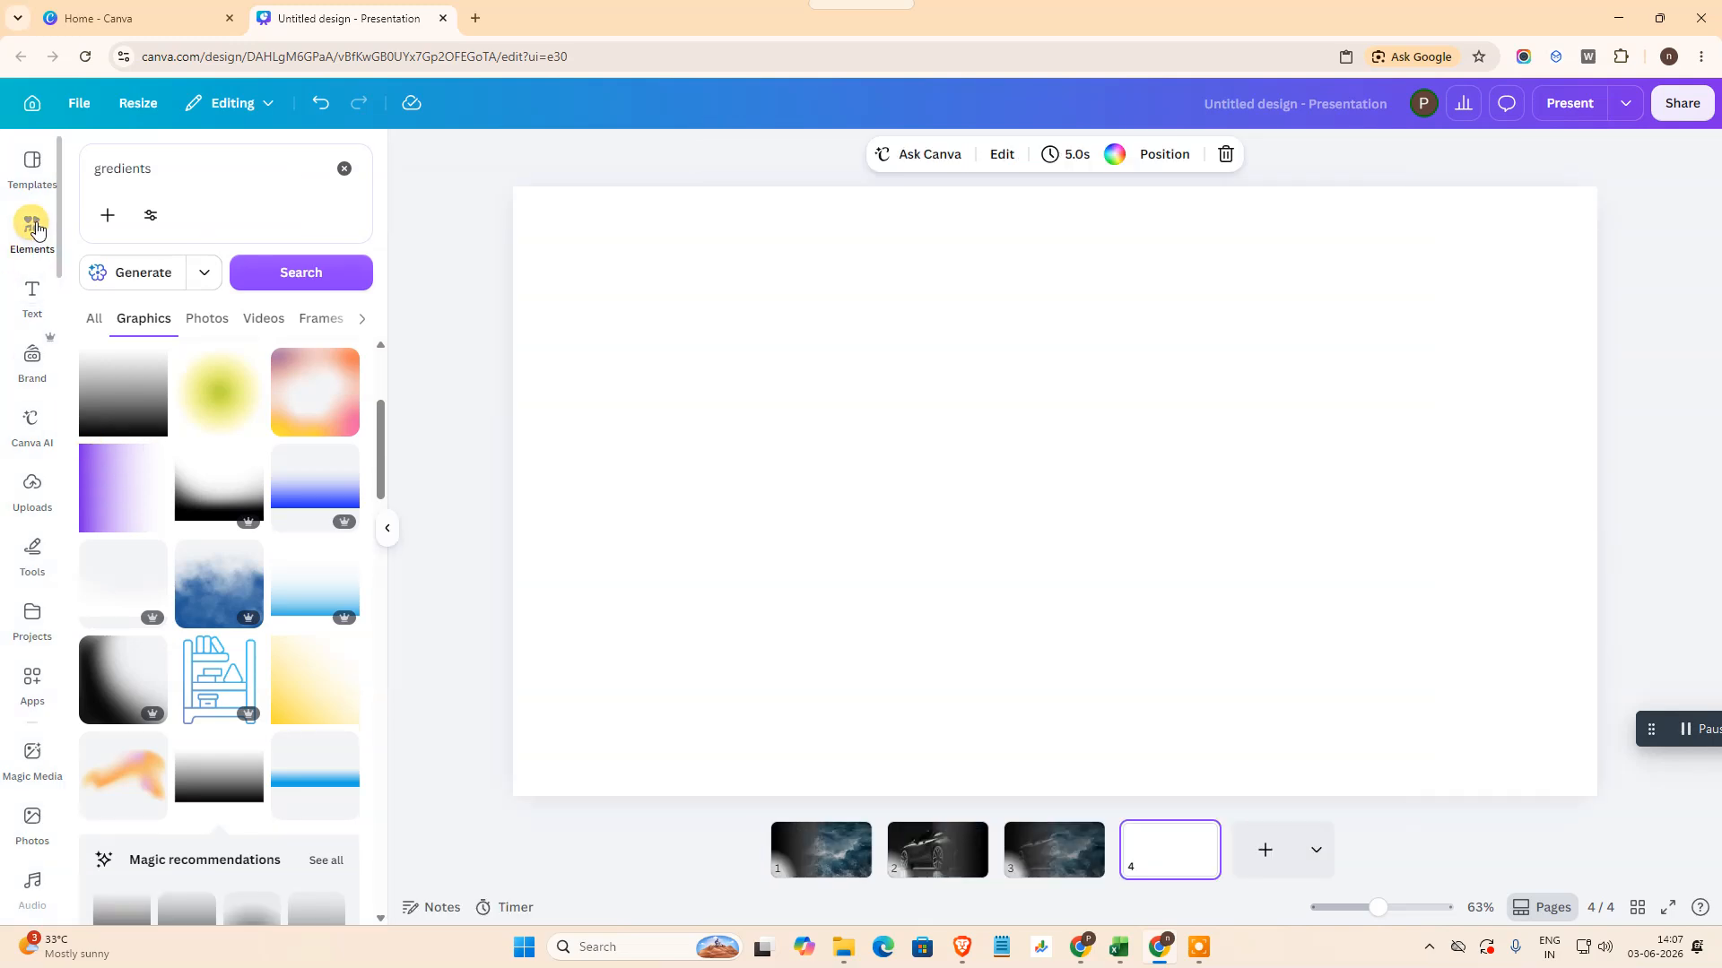
left_click(345, 168)
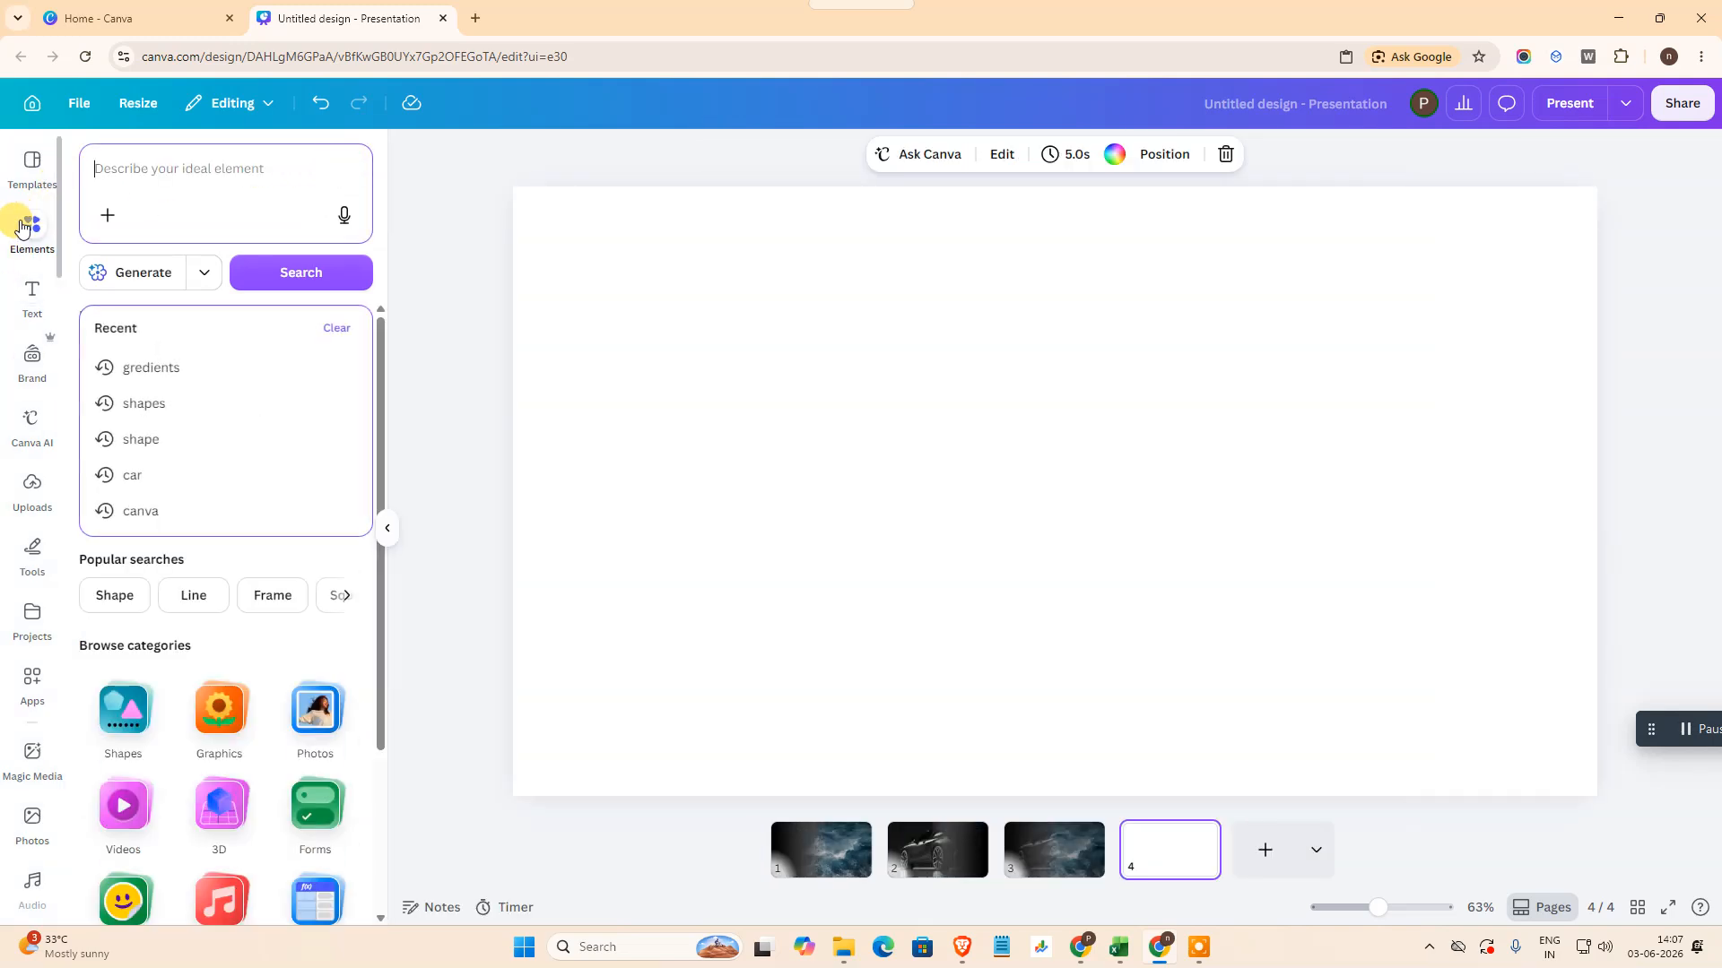
left_click(32, 231)
left_click(201, 381)
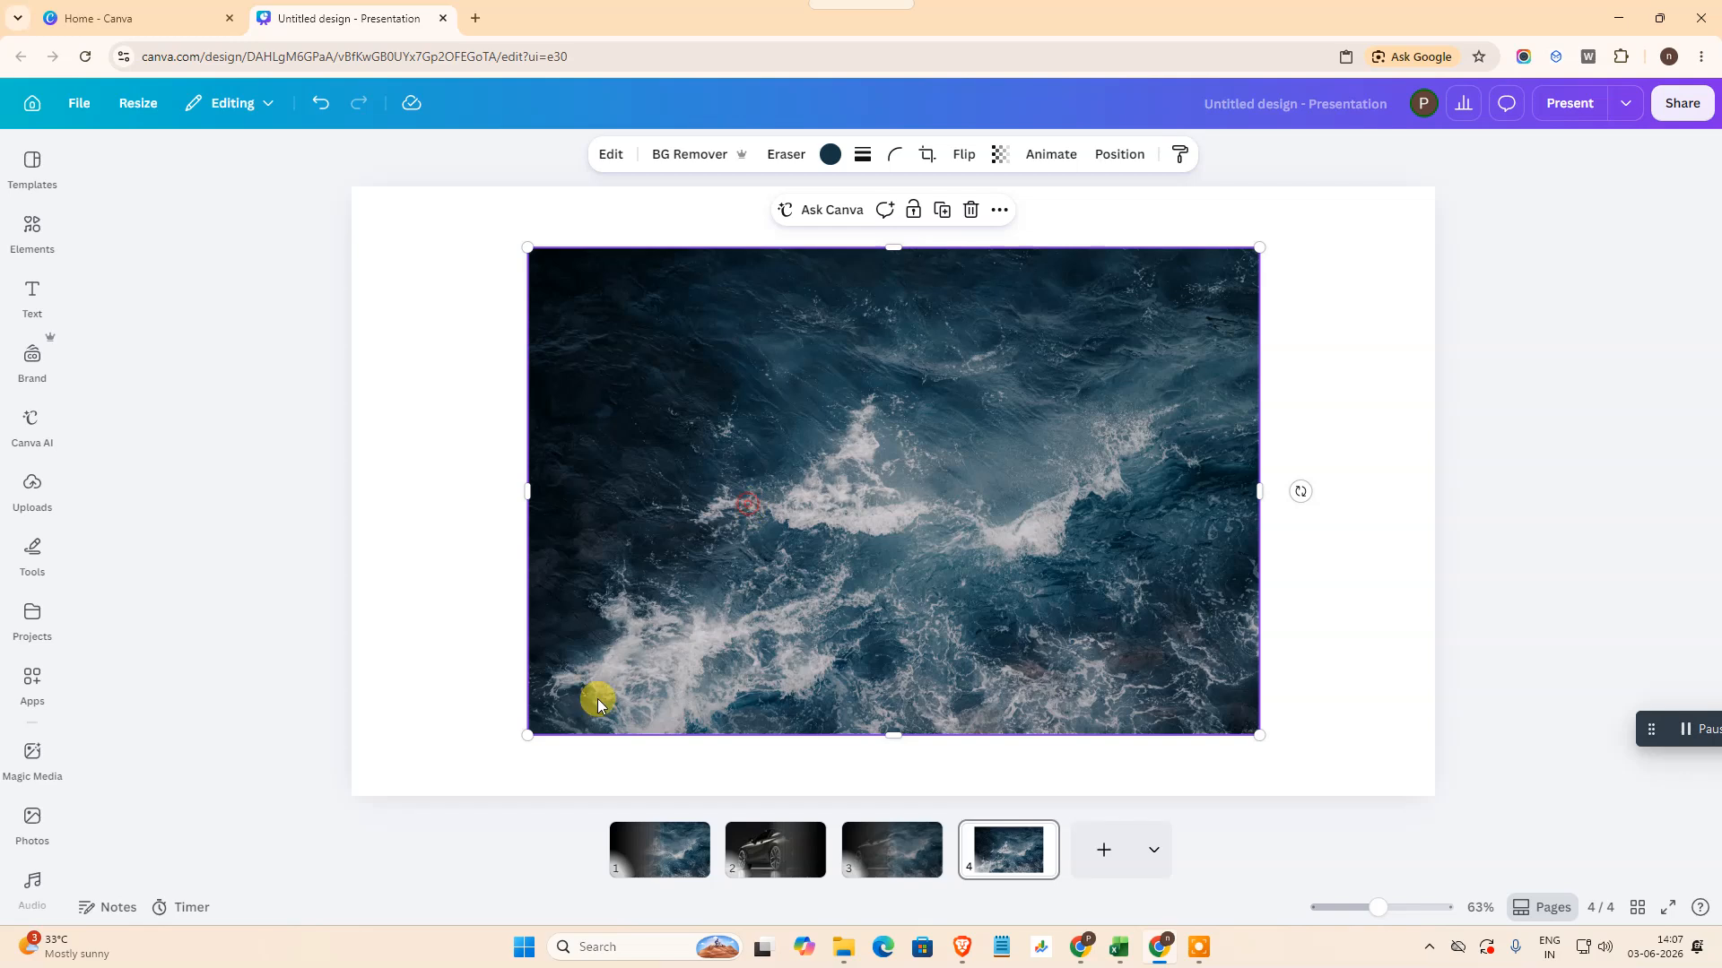
left_click_drag(526, 733, 795, 553)
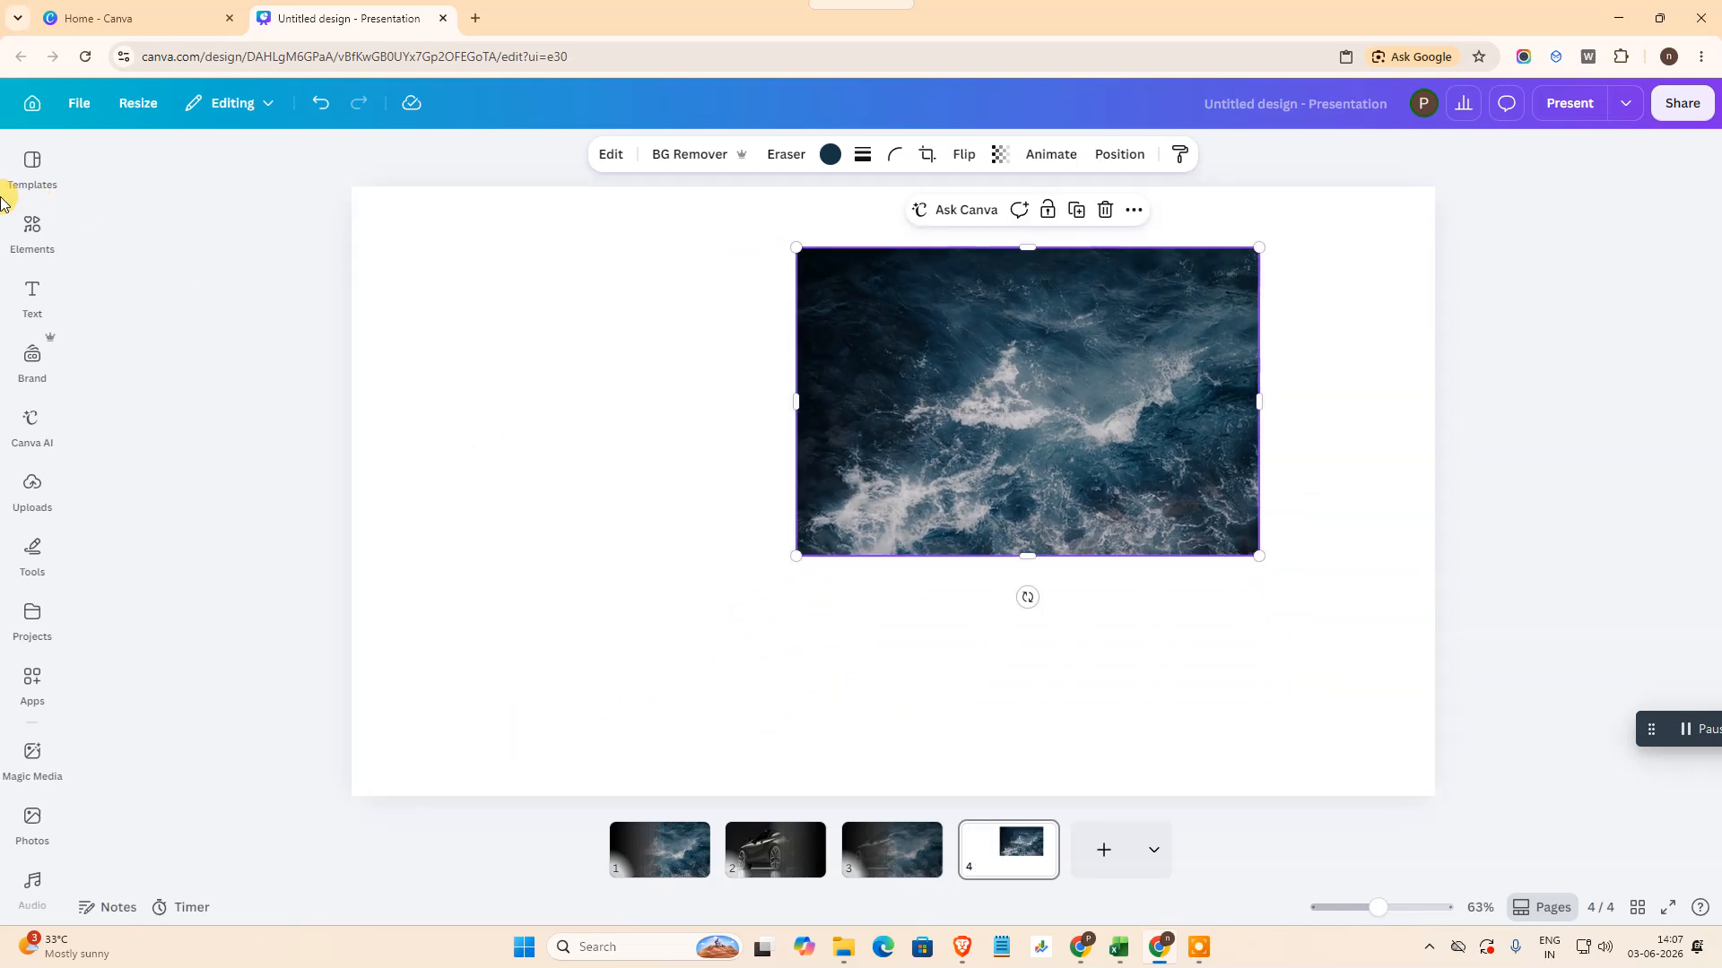
Step: Insert the recently used car photo on page 4 and shrink it toward its lower-left corner
left_click(33, 231)
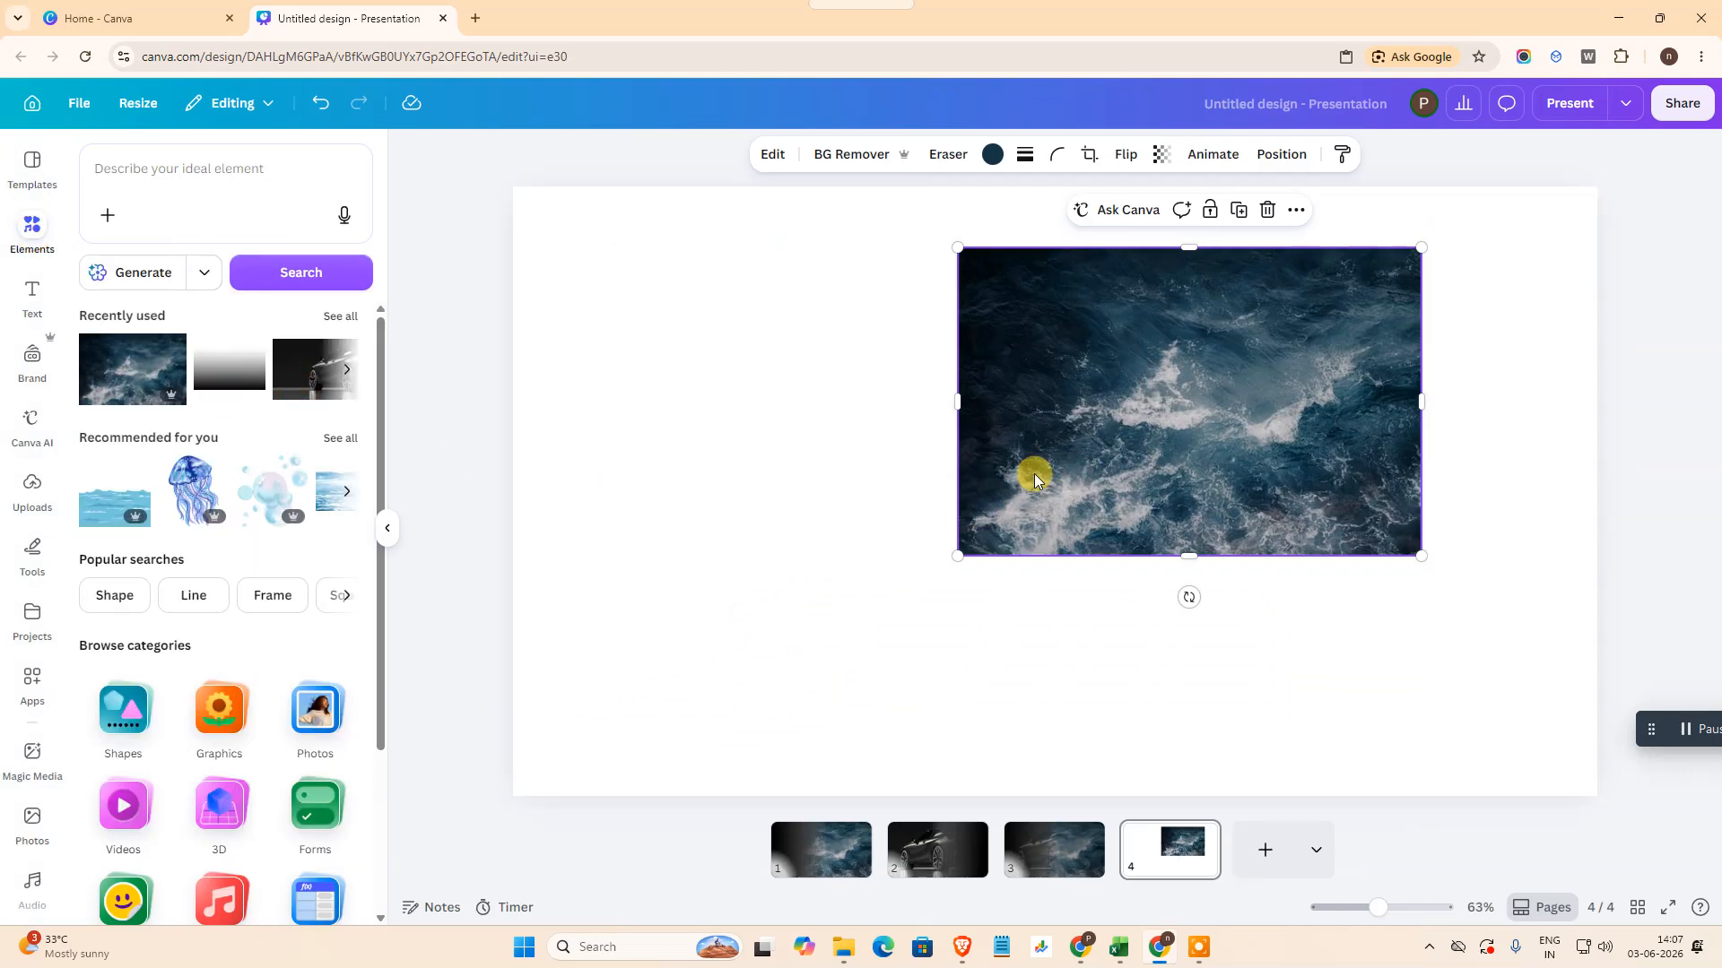
left_click(349, 383)
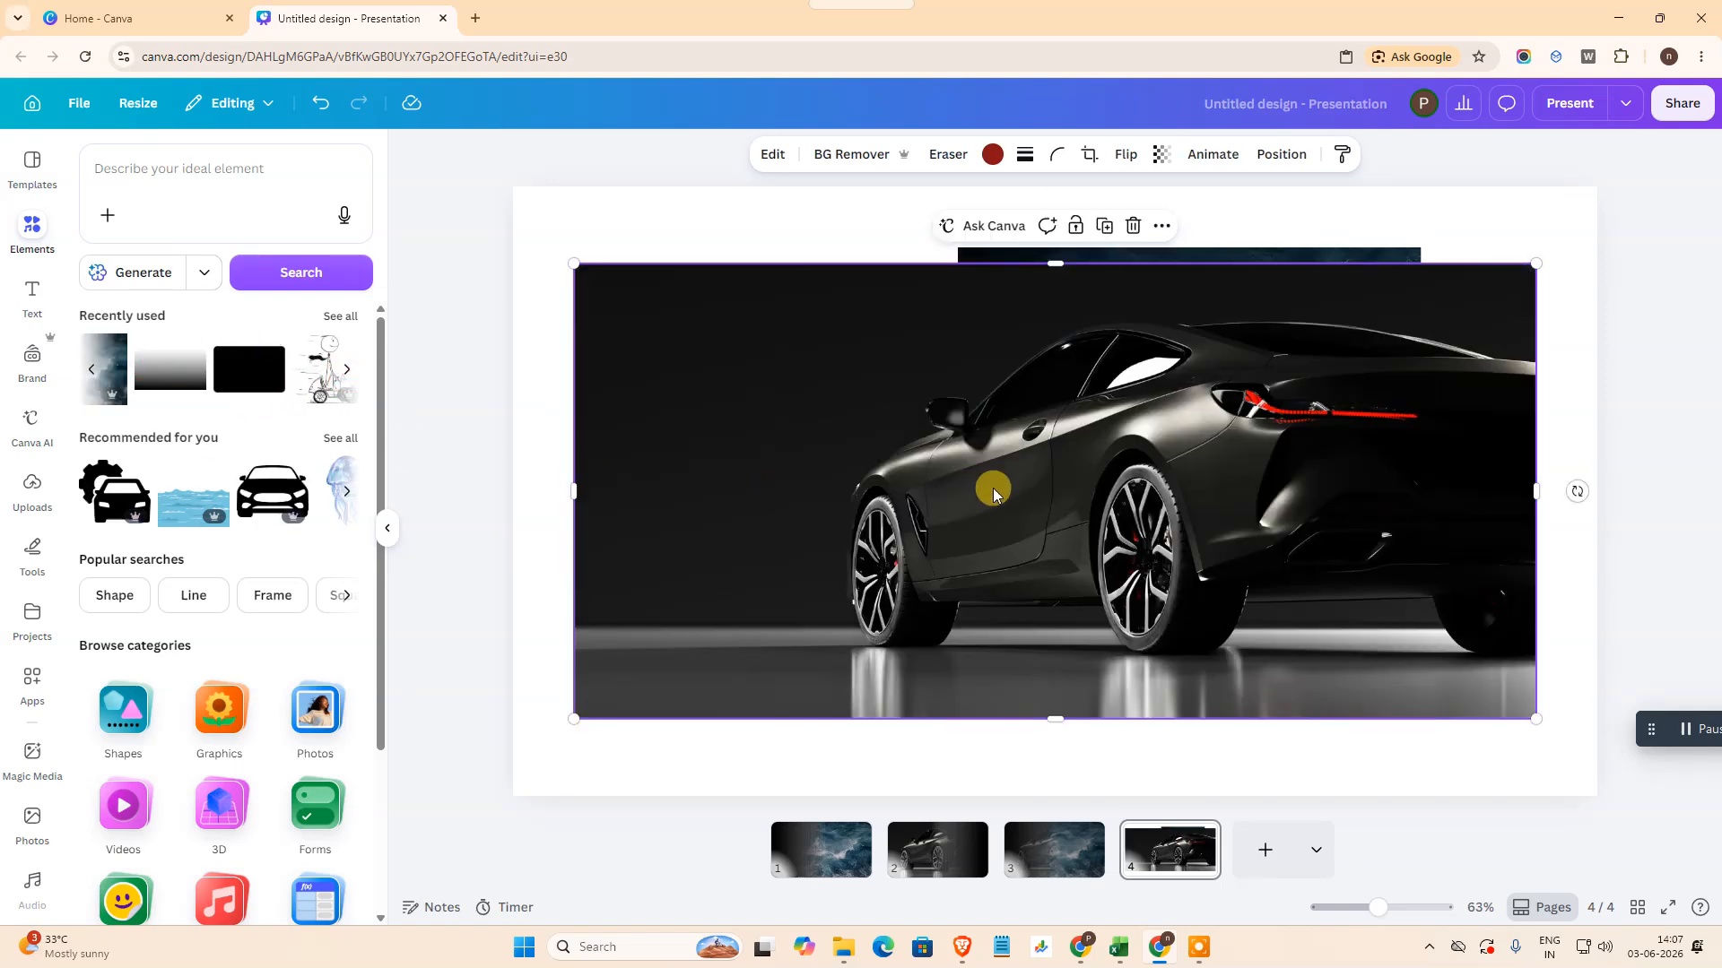
left_click_drag(1533, 264, 989, 523)
Step: Move the ocean photo to the page's upper right at about 740 px wide and enlarge the car photo to about 889 × 421 px
left_click_drag(1175, 362, 1291, 350)
left_click_drag(1099, 526, 1117, 498)
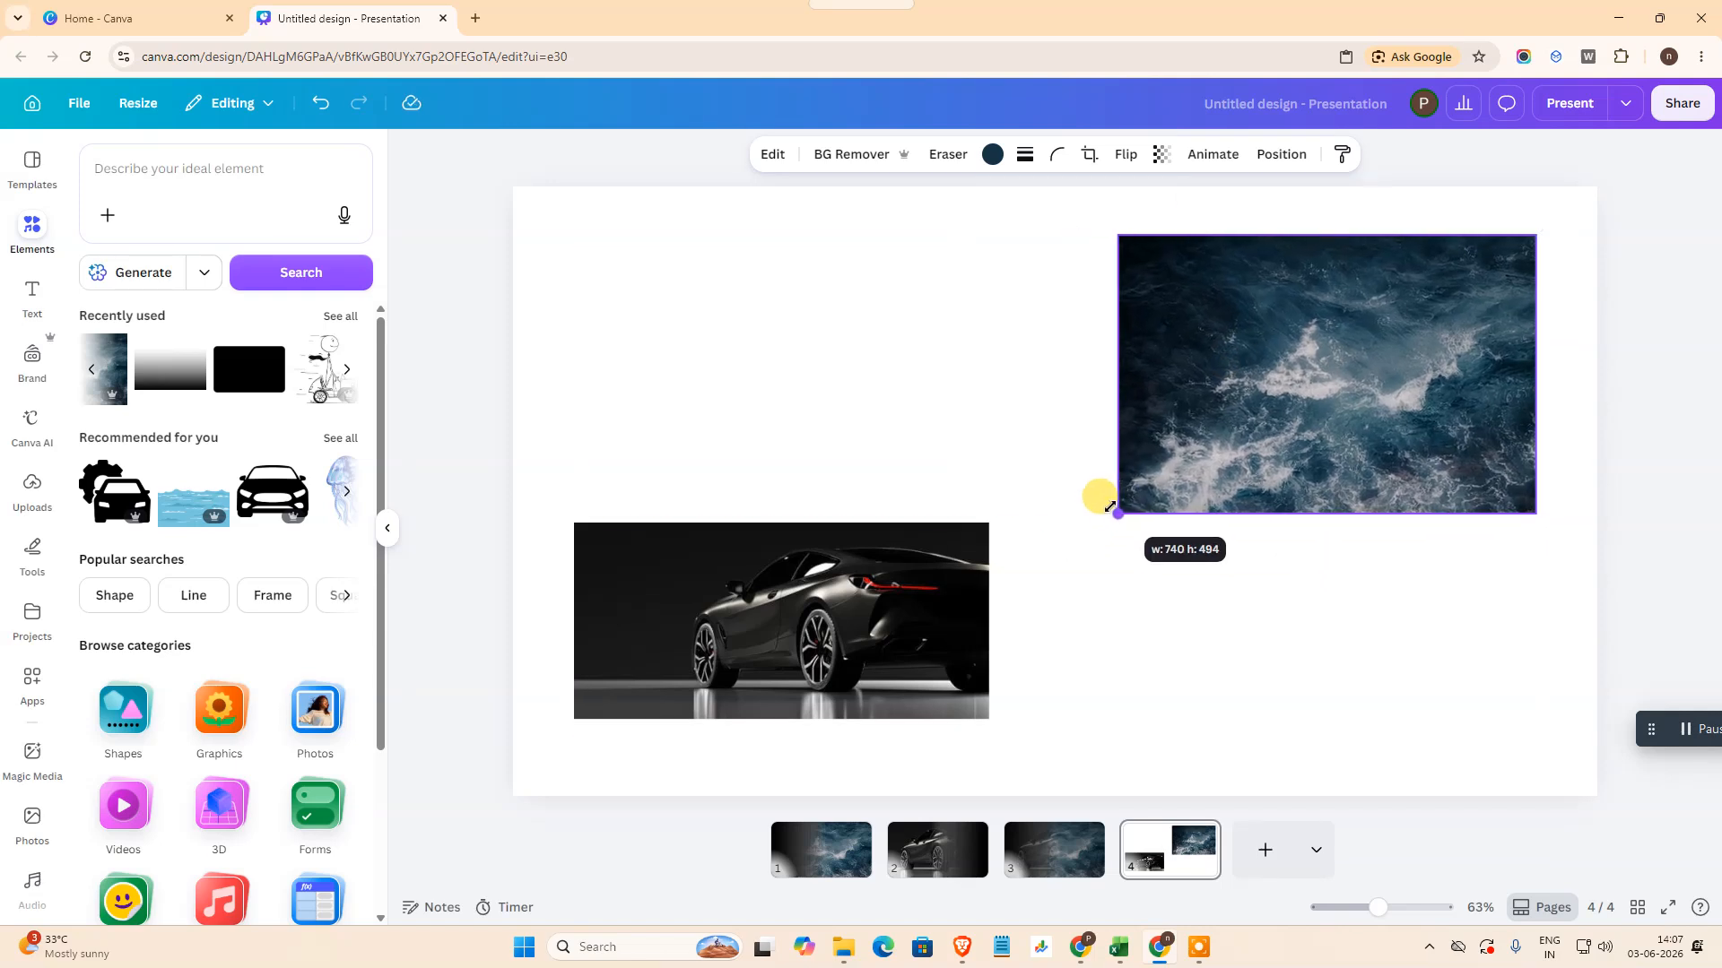
left_click(982, 529)
left_click_drag(989, 522, 1063, 452)
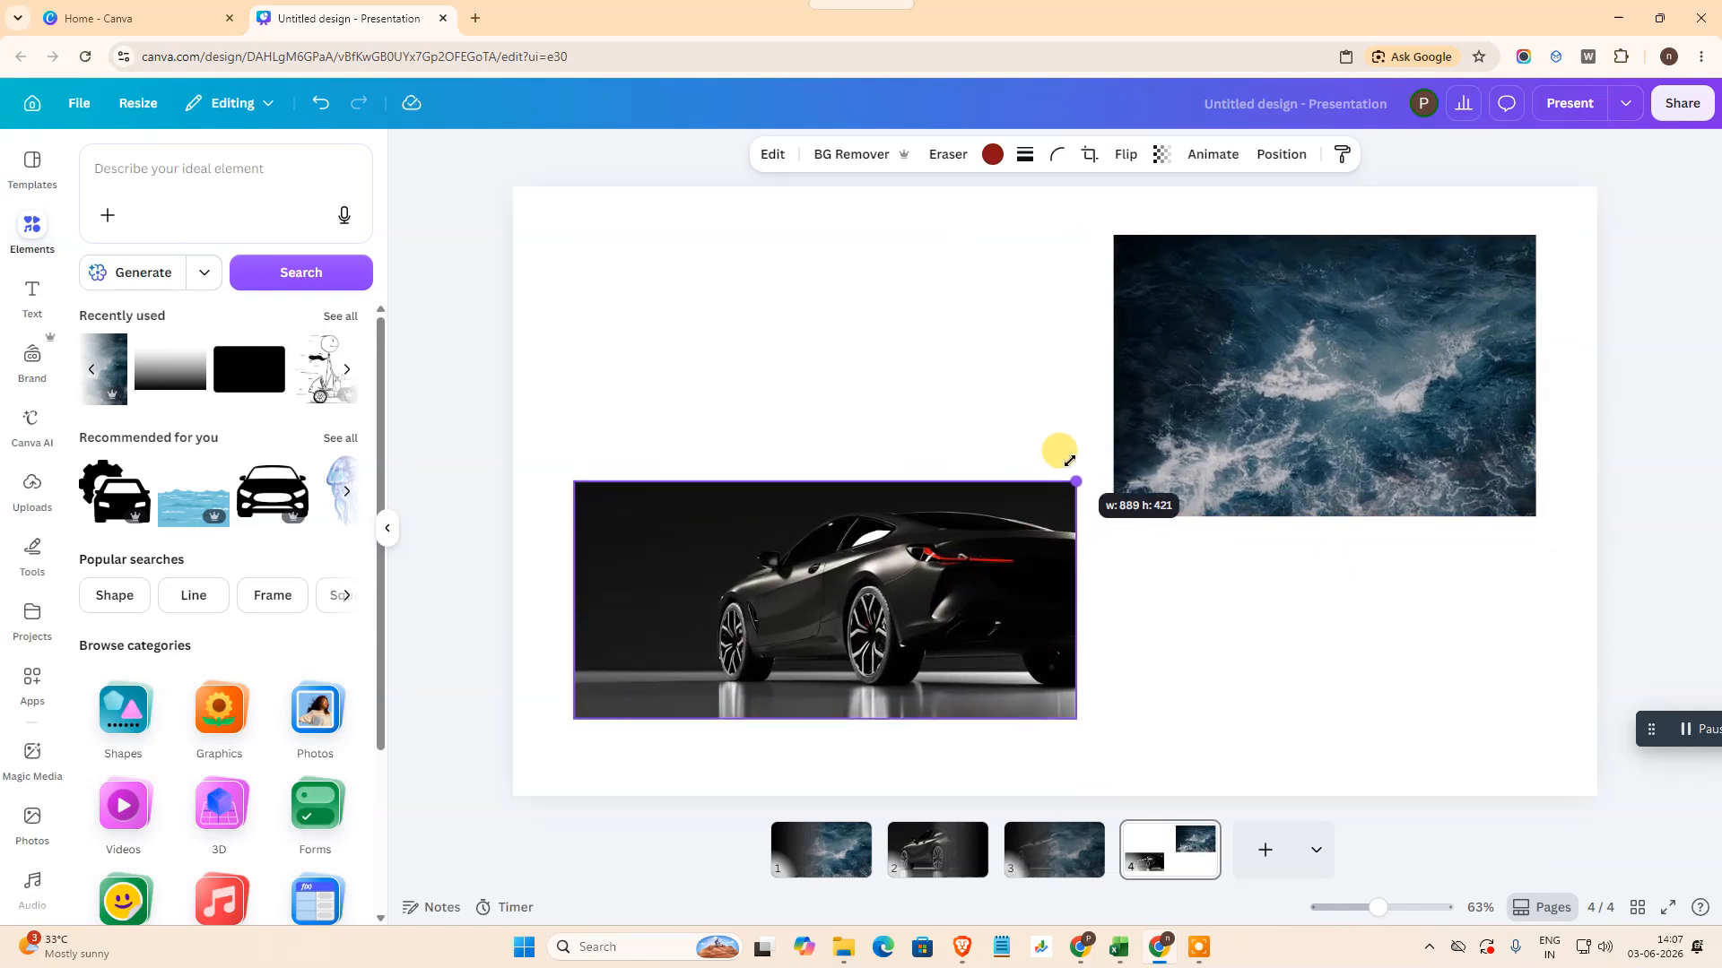
left_click(1187, 600)
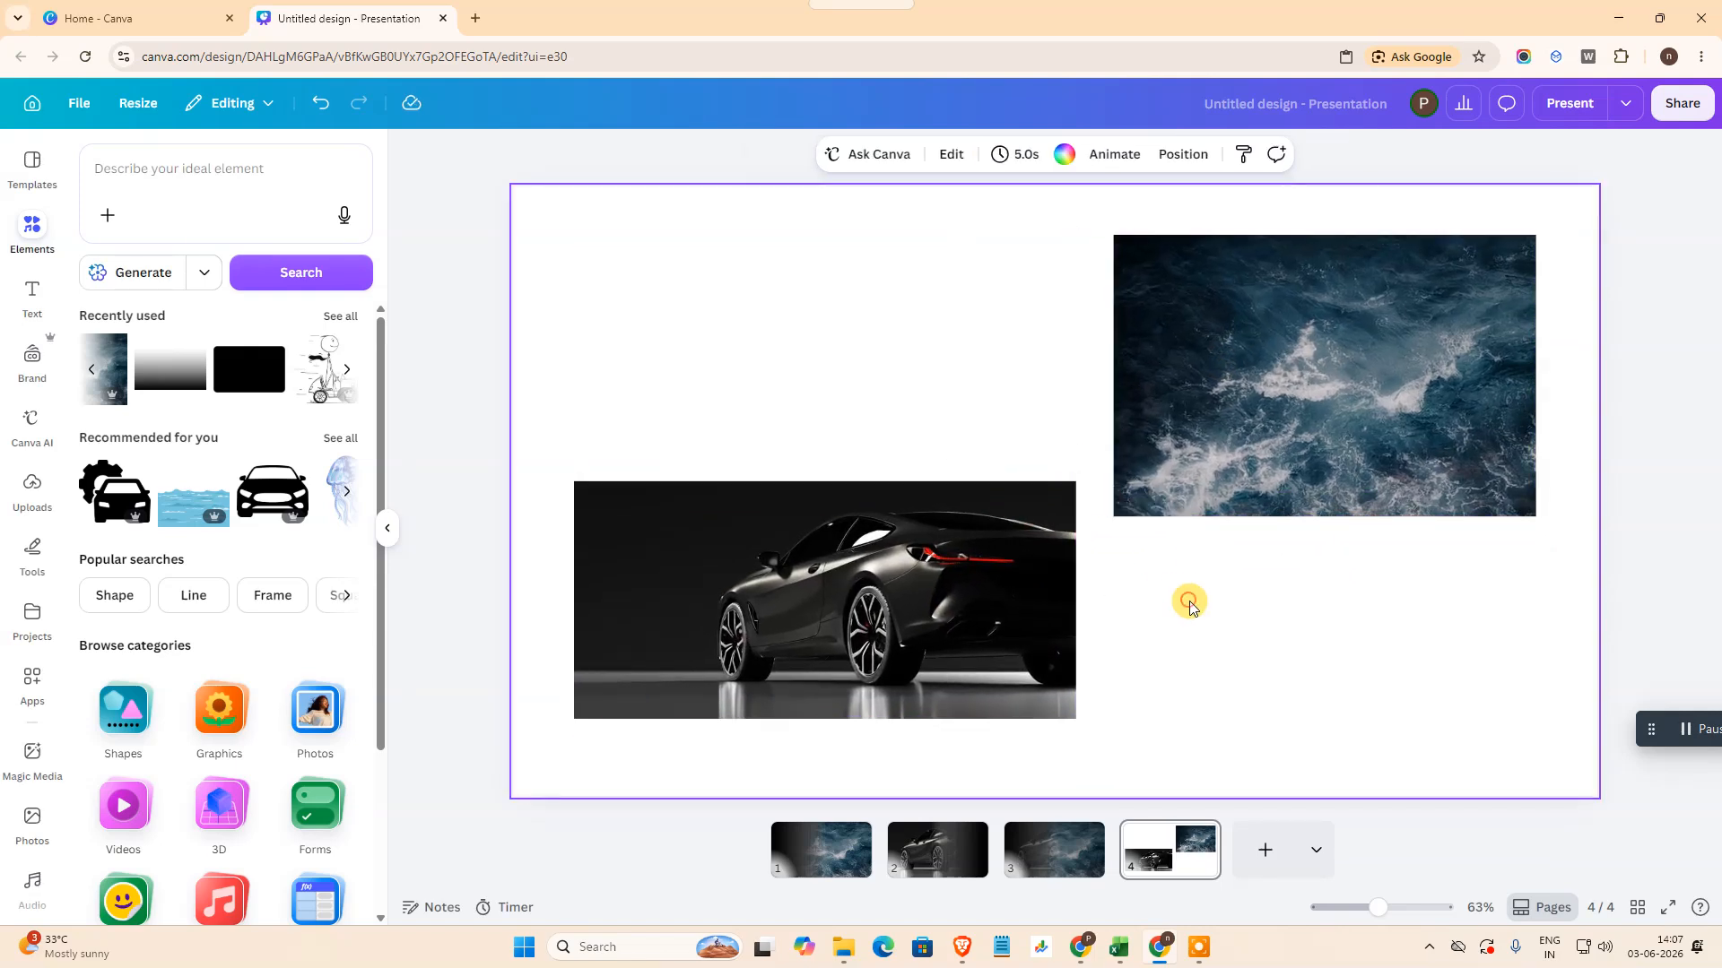
Step: Search the available apps for "blend image"
left_click(33, 681)
left_click(159, 172)
type("bl")
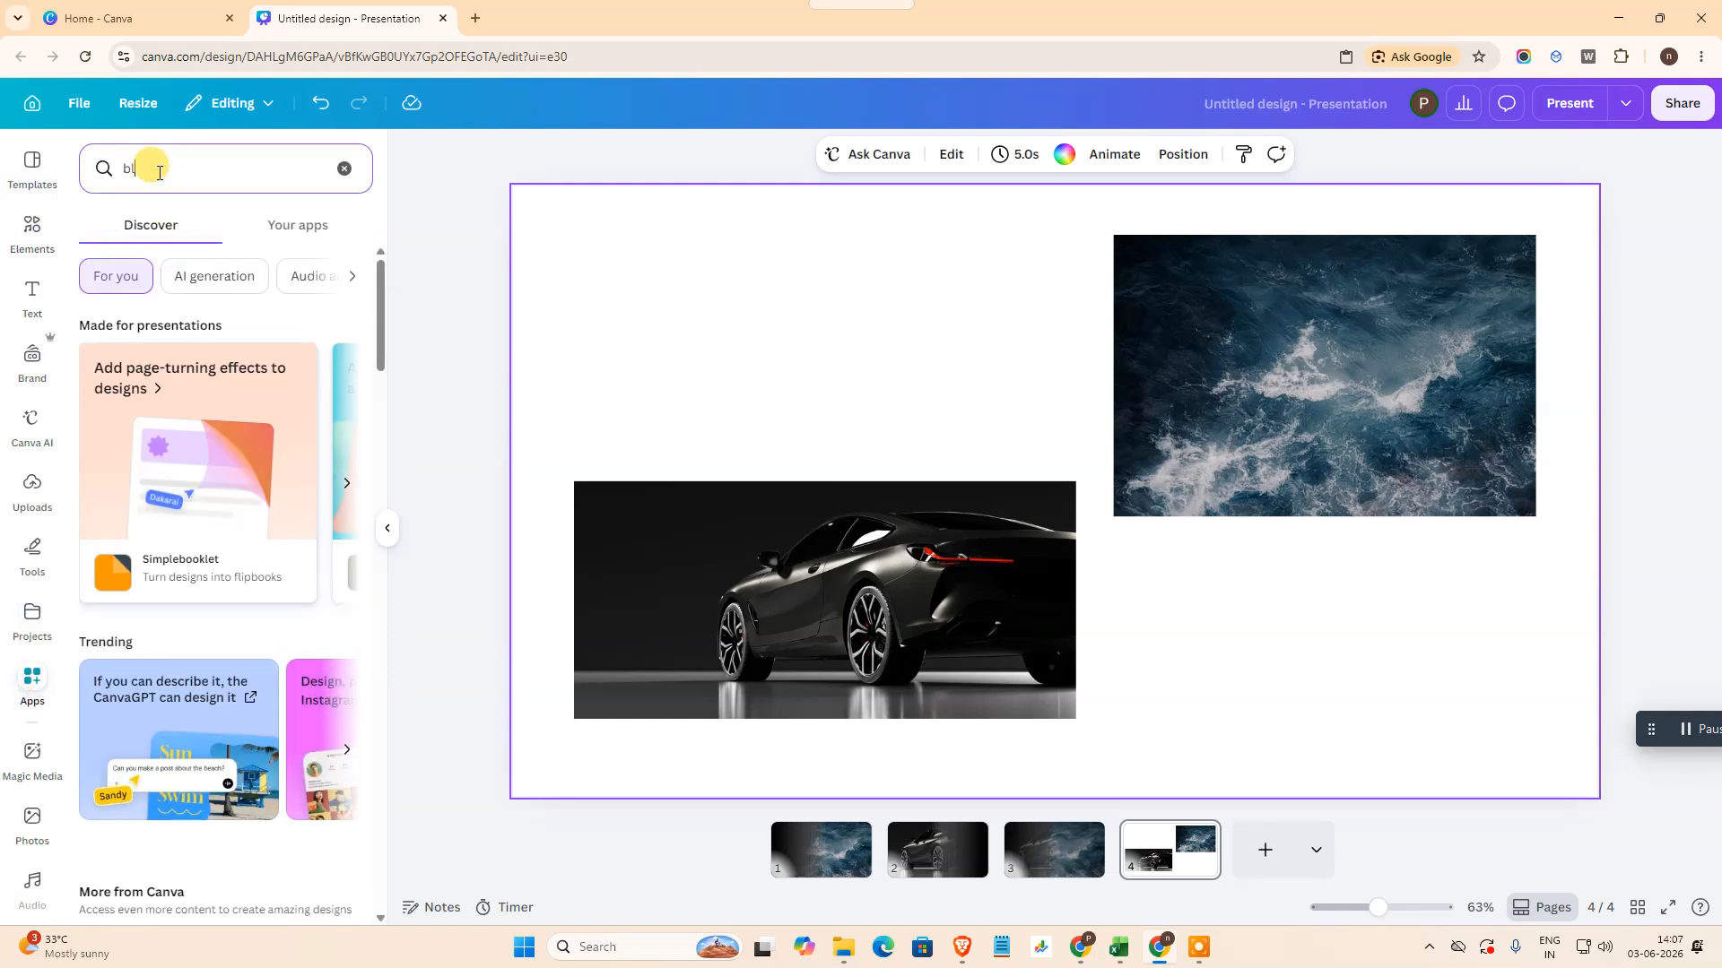
type("end image")
key("Return")
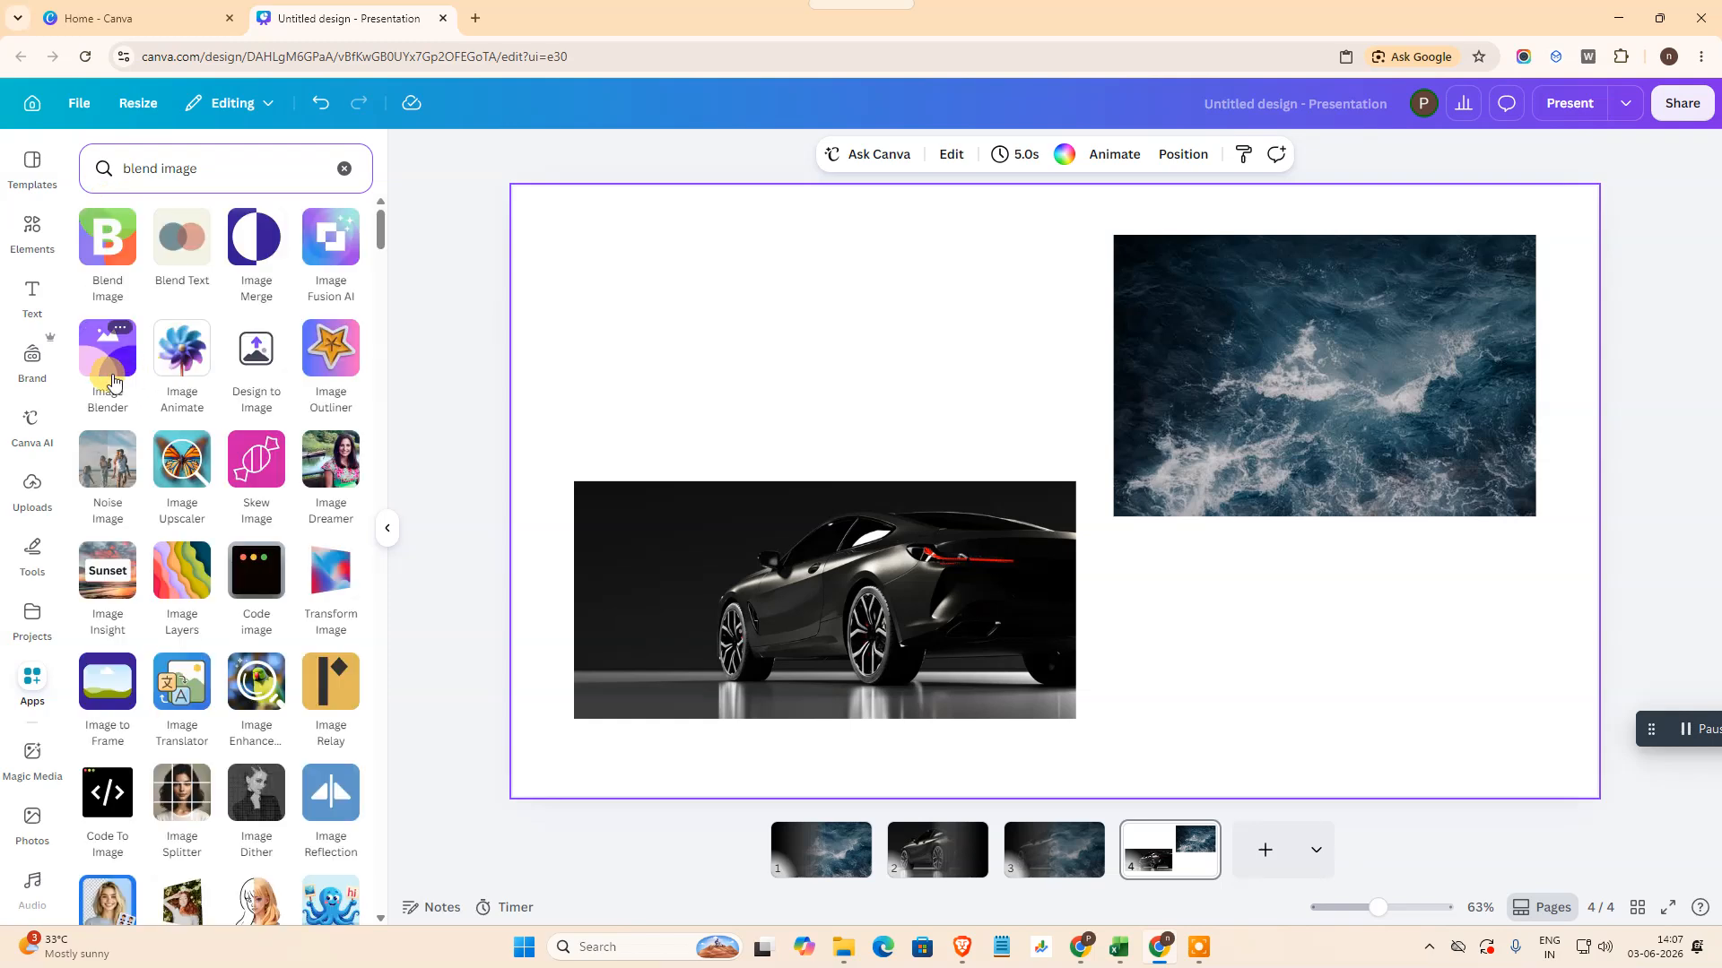
Step: Open the Blend Image app and assign the ocean photo as the top layer and the car photo as the bottom layer
left_click(99, 267)
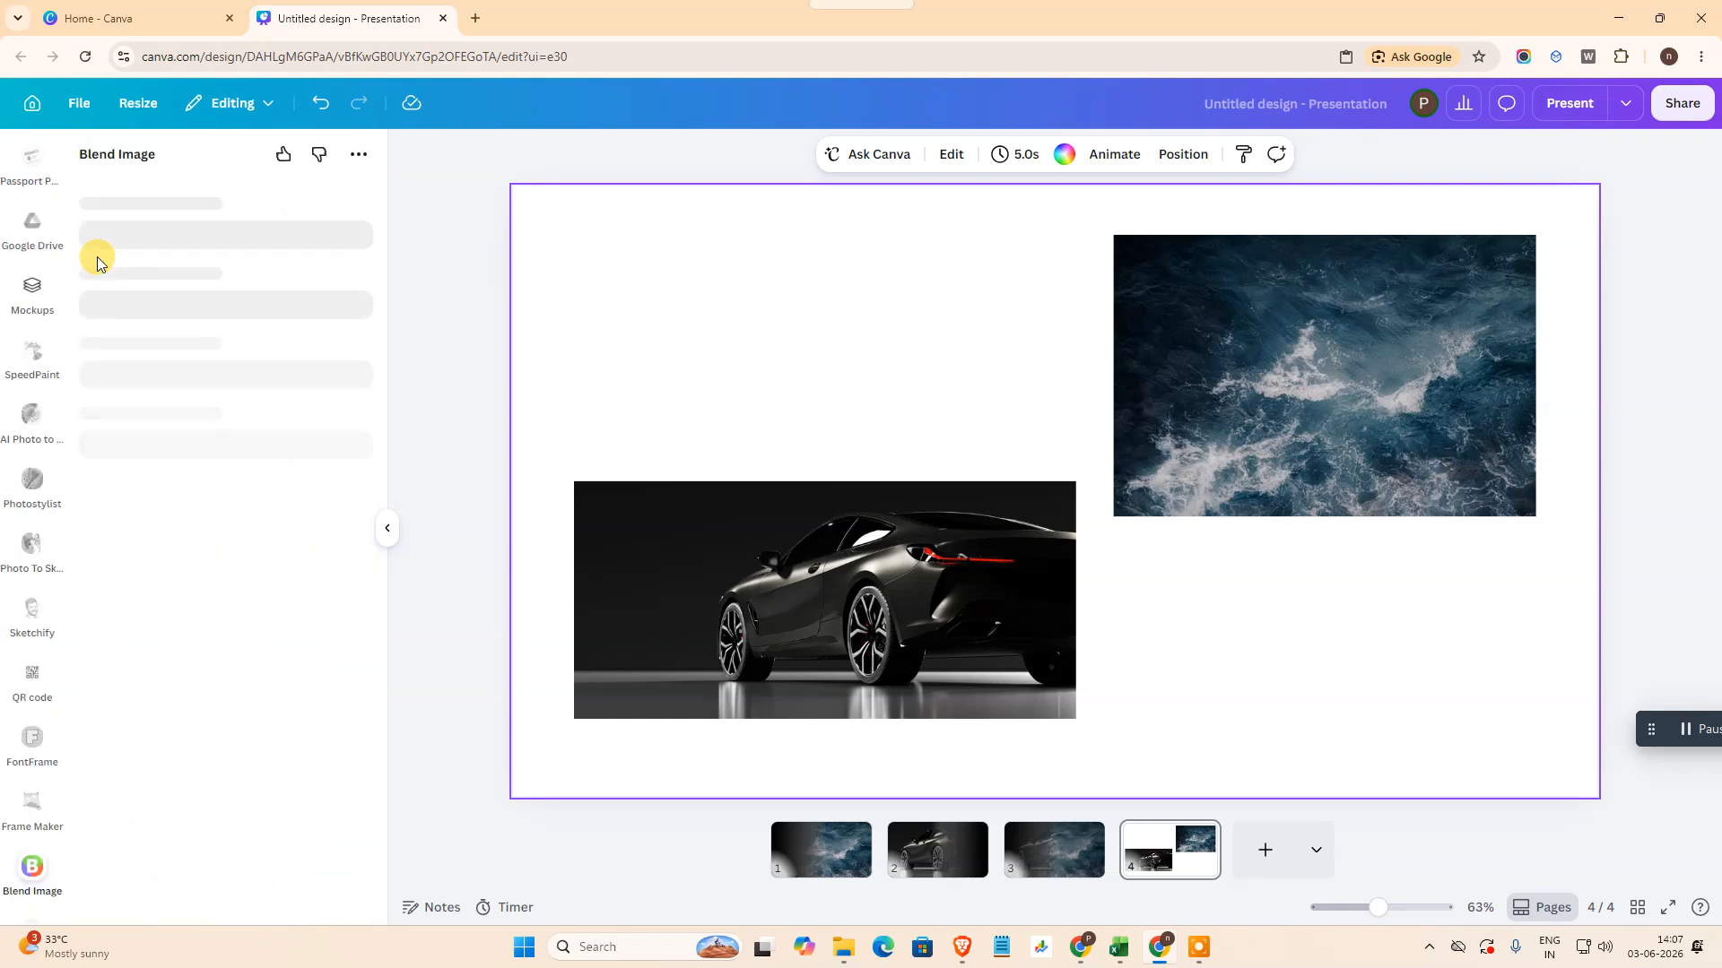
left_click(1265, 353)
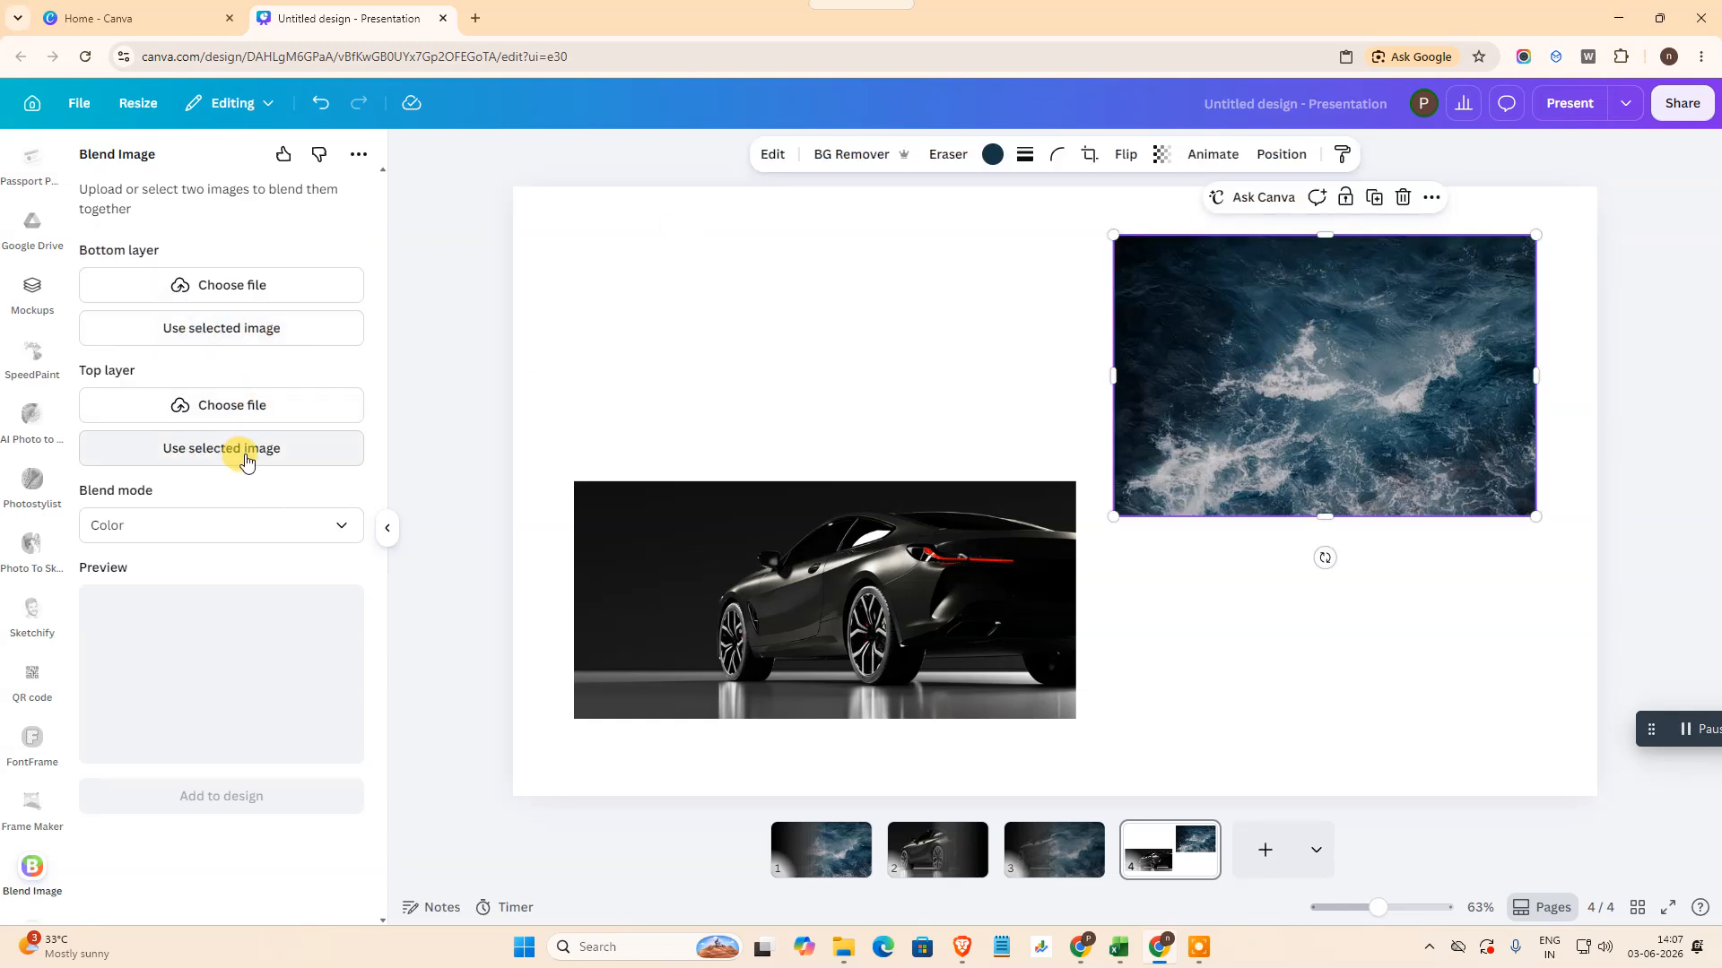
left_click(217, 458)
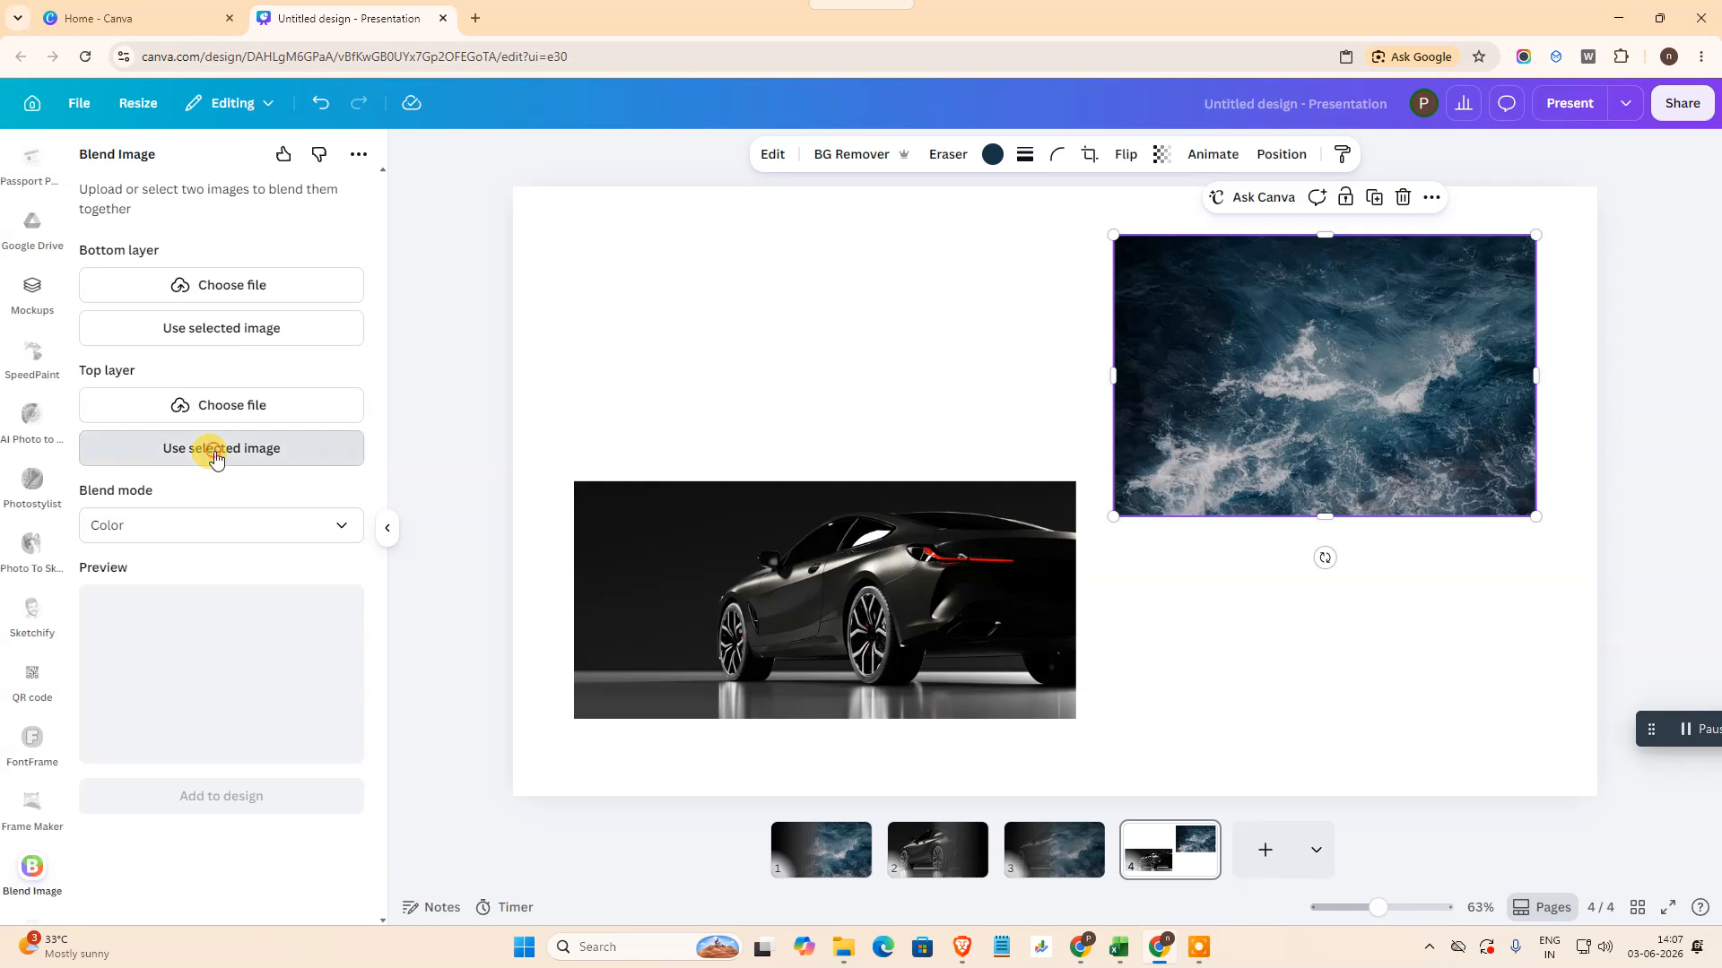
left_click(731, 542)
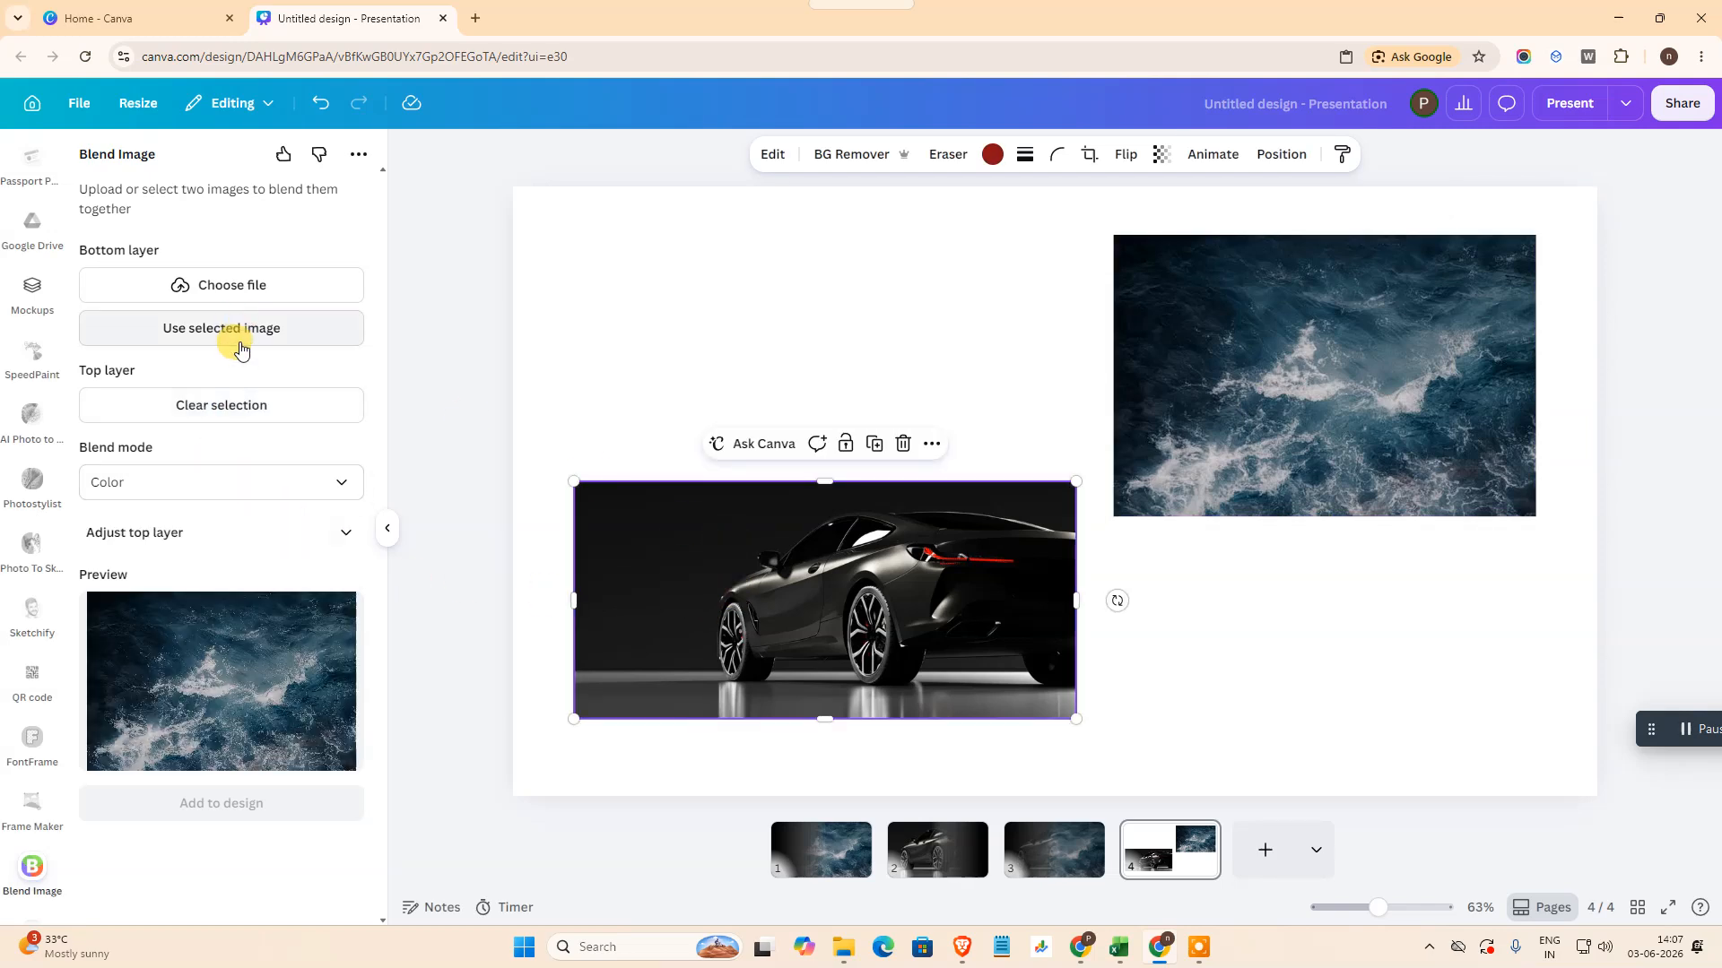
left_click(187, 339)
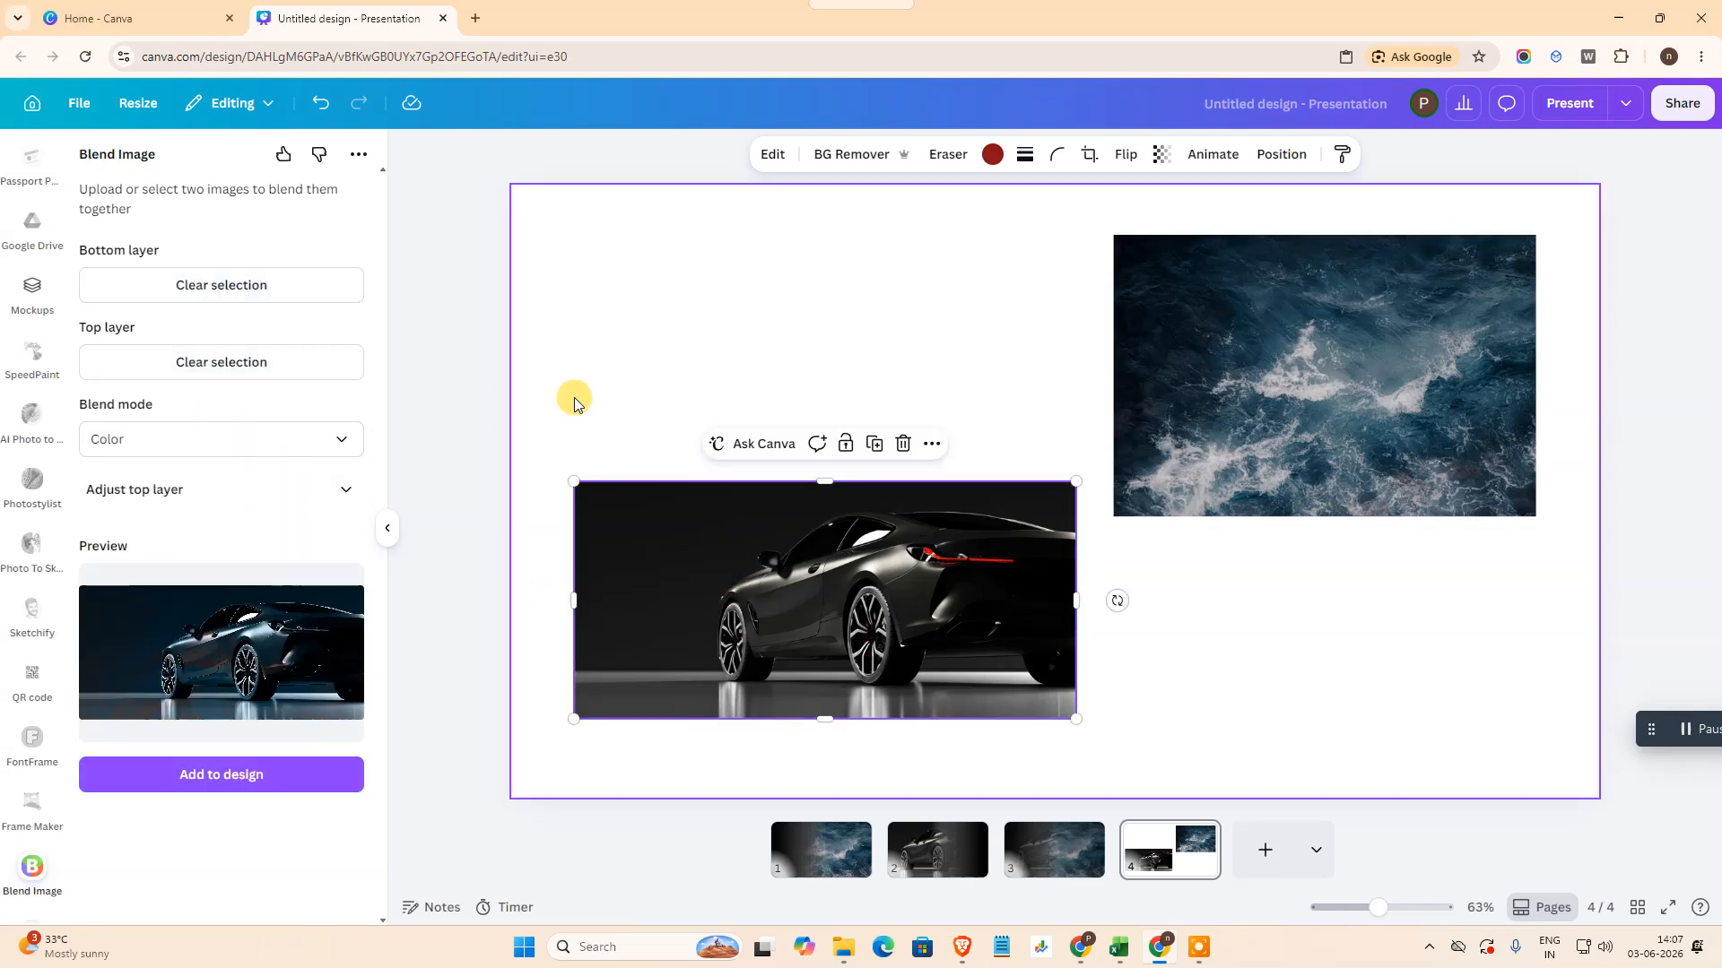
Step: Set the blend mode of the two layered photos to Screen
left_click(157, 441)
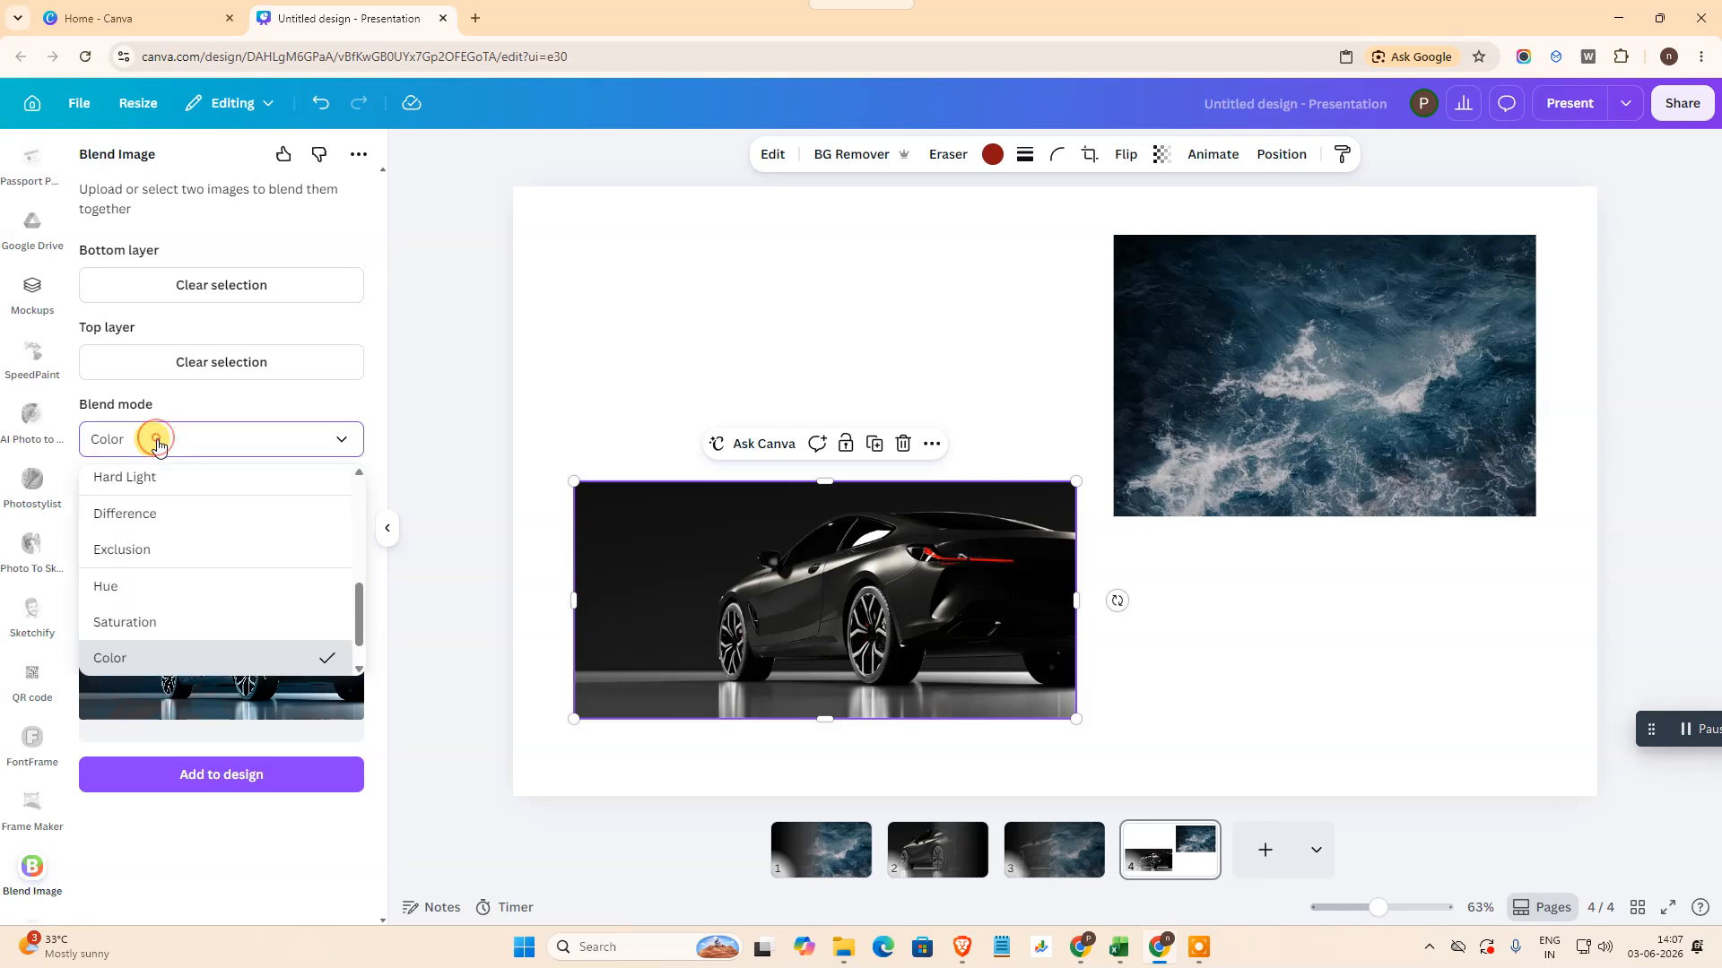
left_click(410, 377)
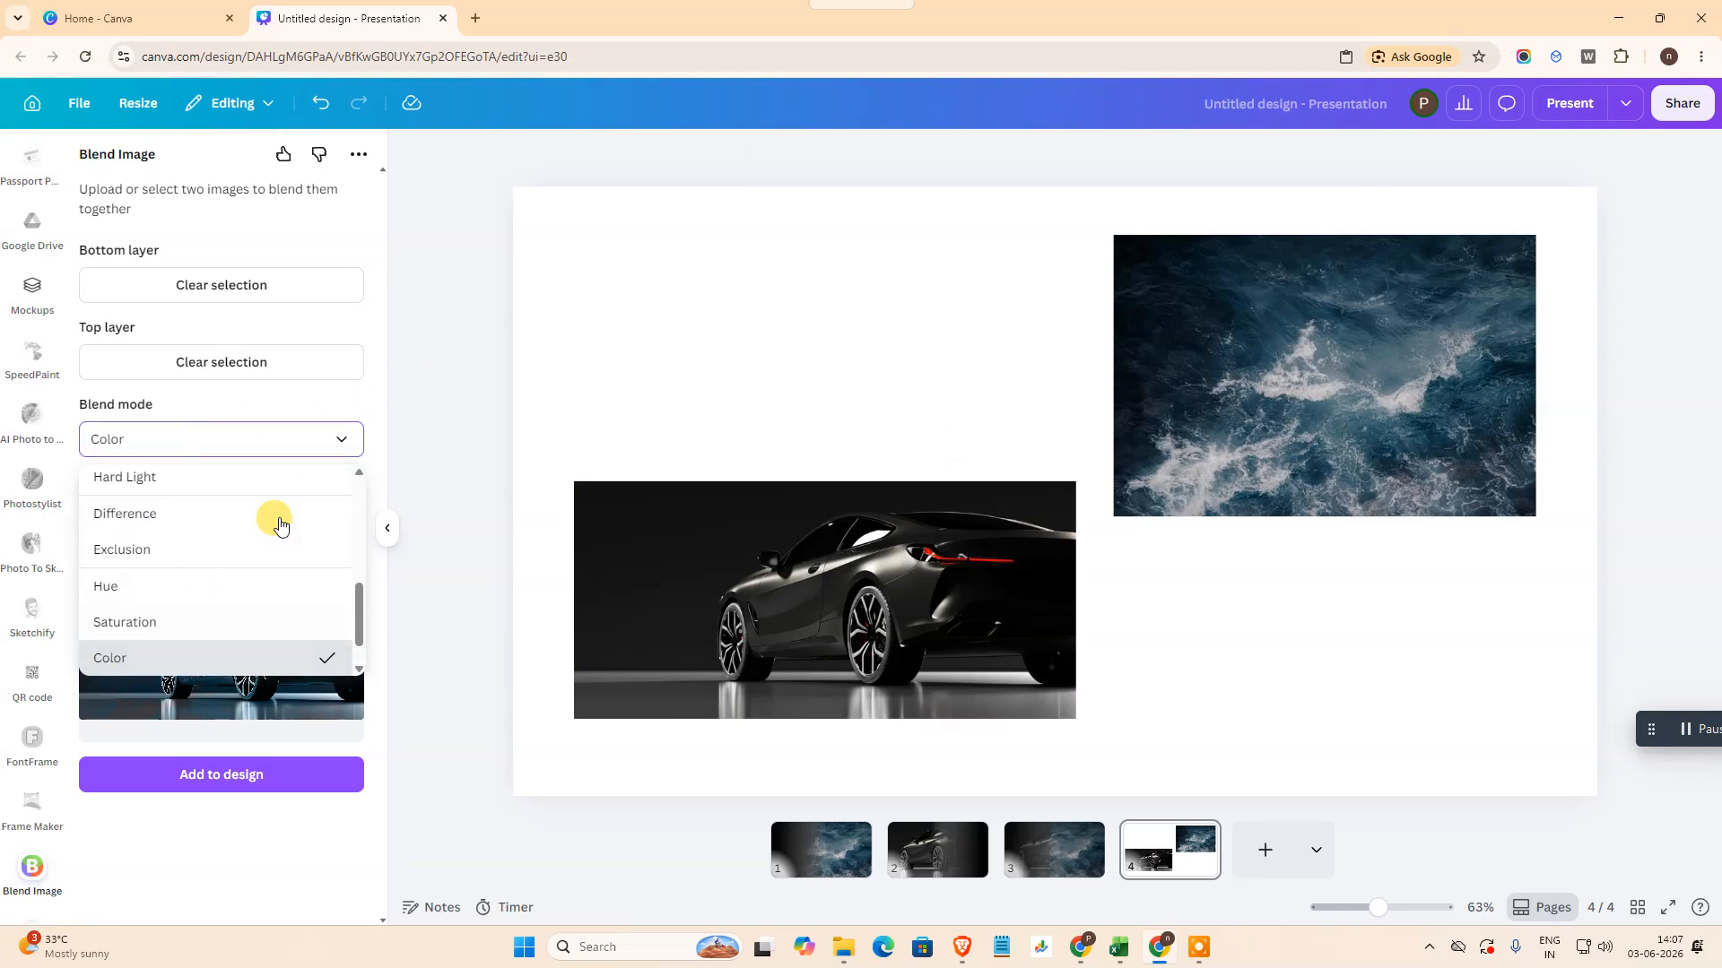
scroll(192, 572, "up", 1)
scroll(220, 567, "down", 1)
scroll(221, 571, "up", 3)
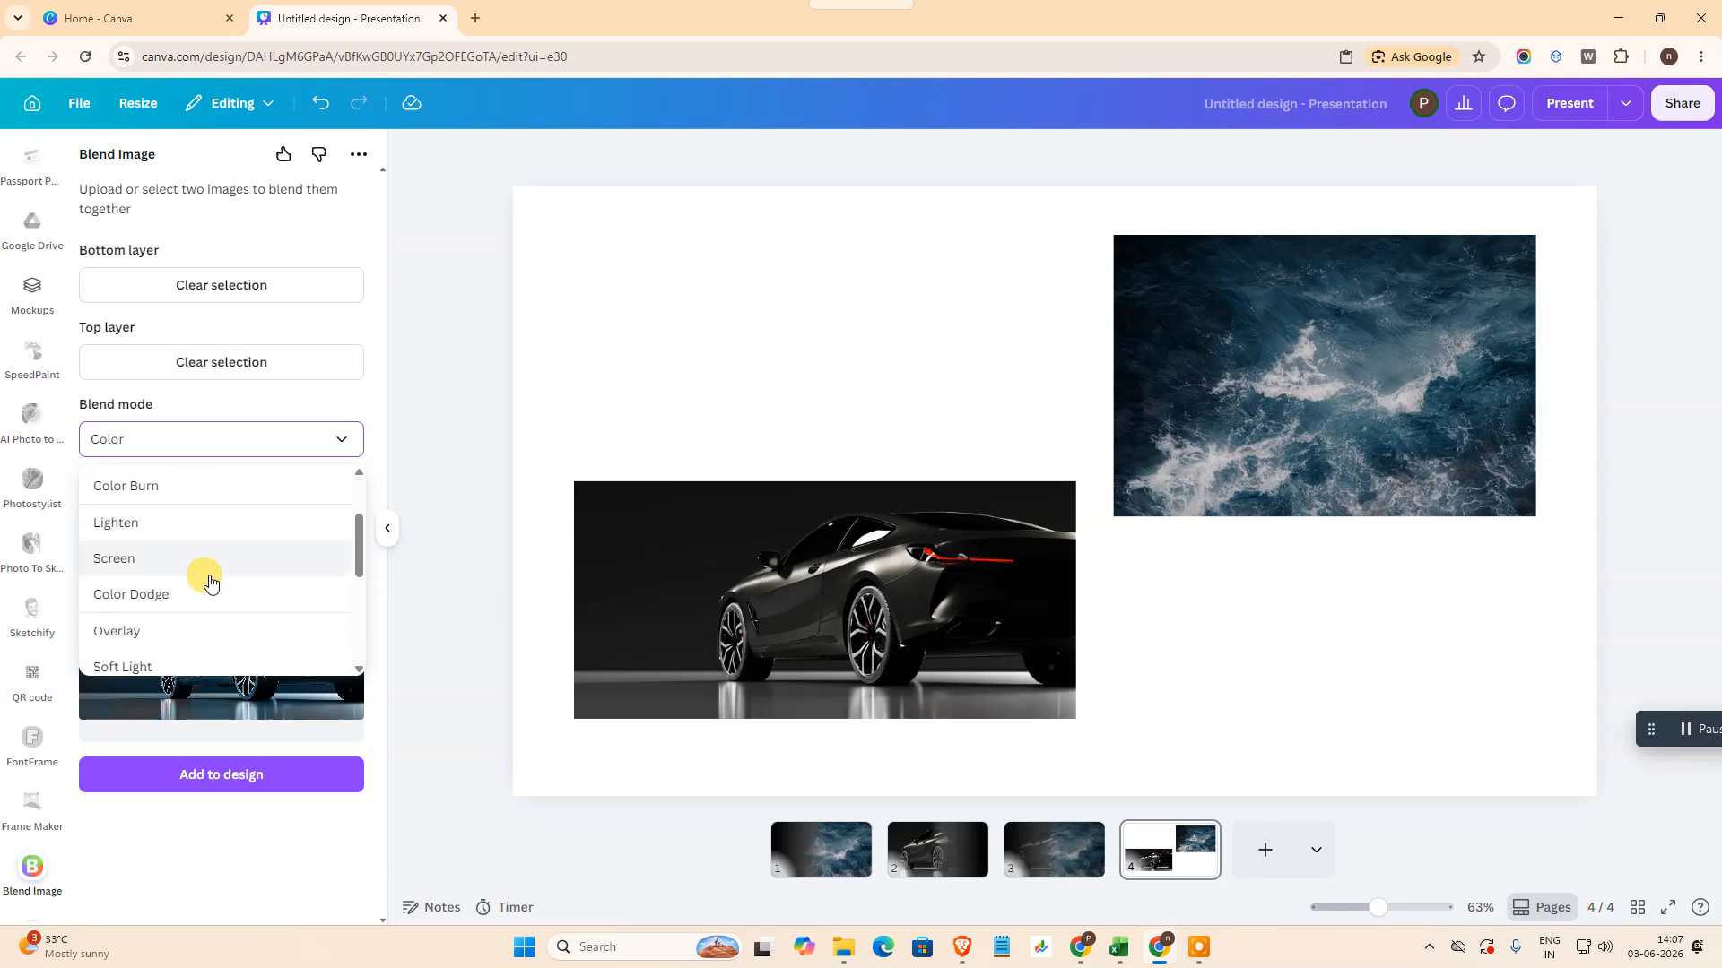
left_click(153, 559)
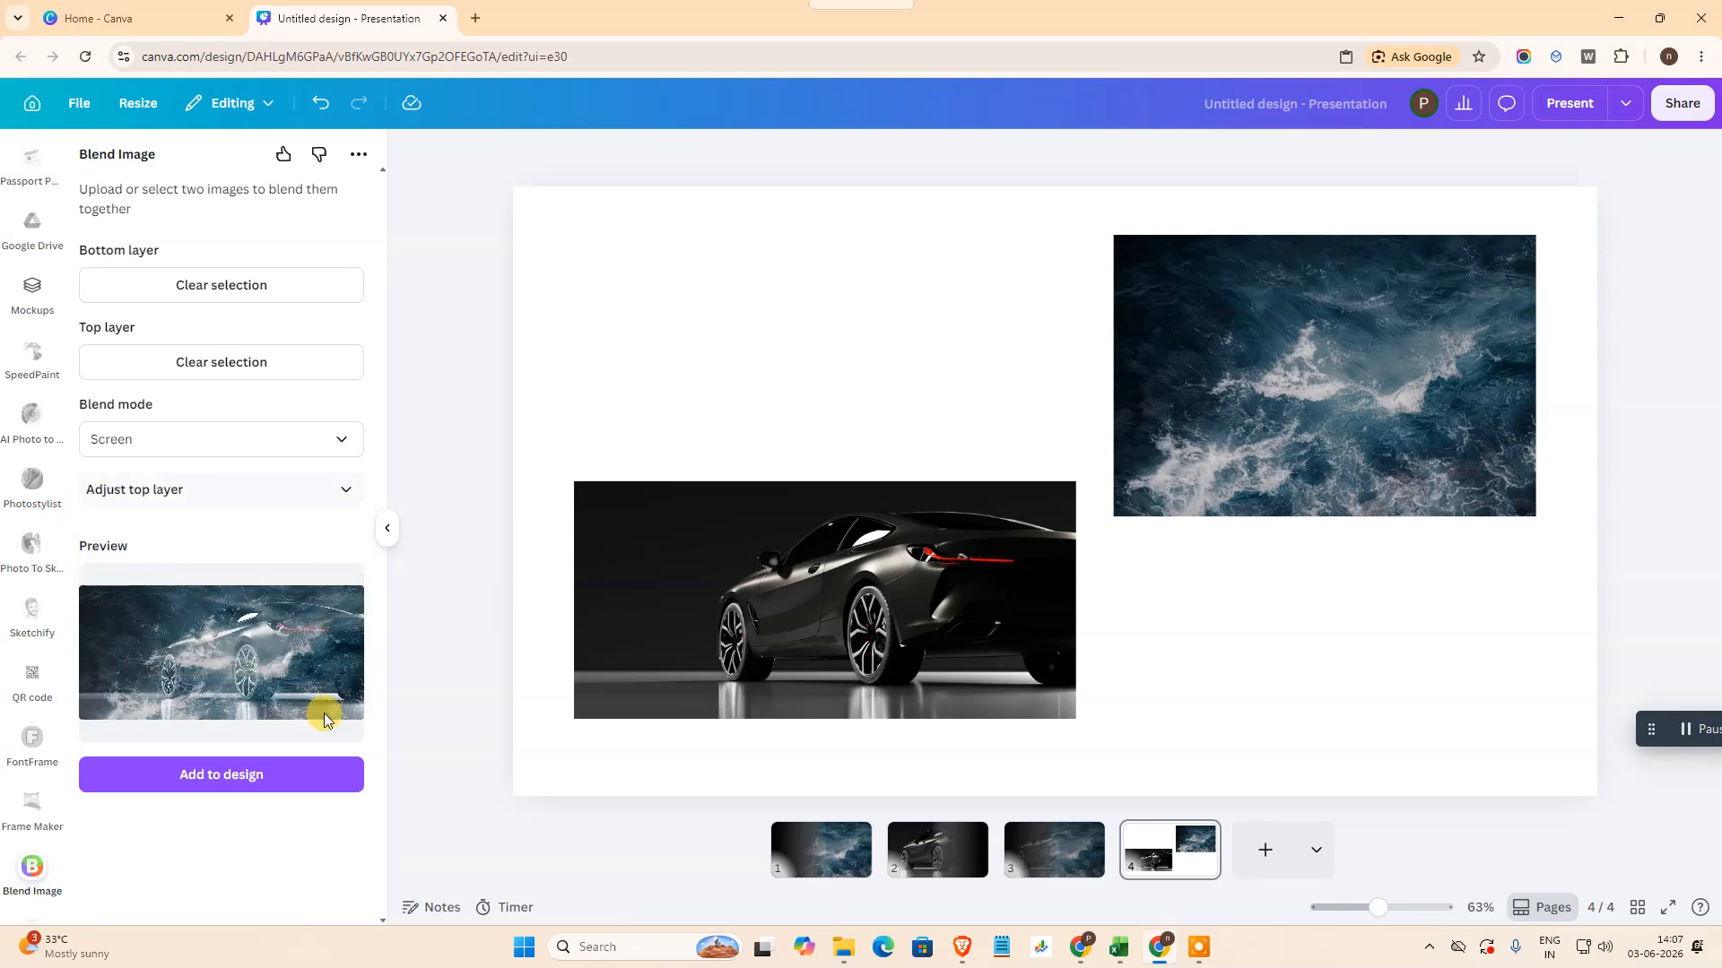
Step: Add the blended car and ocean image to page 4, enlarge it and position it over most of the page
left_click(232, 783)
left_click(219, 774)
left_click_drag(1259, 601, 1467, 677)
left_click_drag(775, 406, 807, 400)
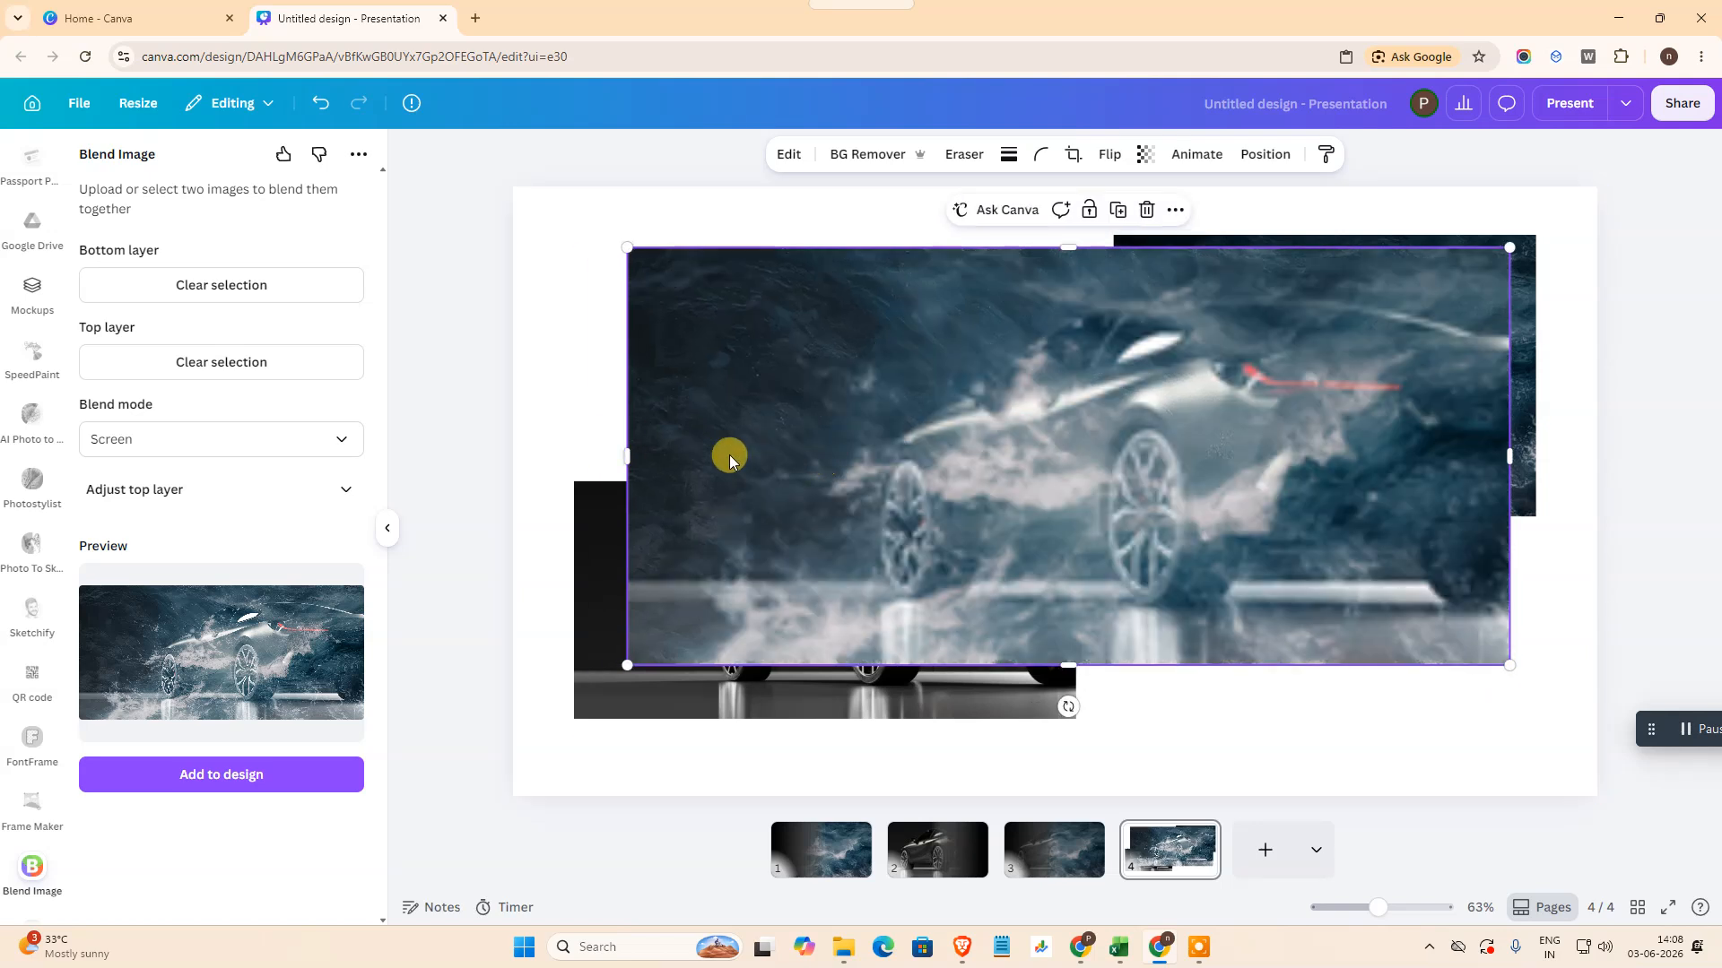
Step: Delete the blended image and the car photo from page 4, and select the ocean photo
key("Delete")
left_click(757, 639)
key("Delete")
left_click(1201, 442)
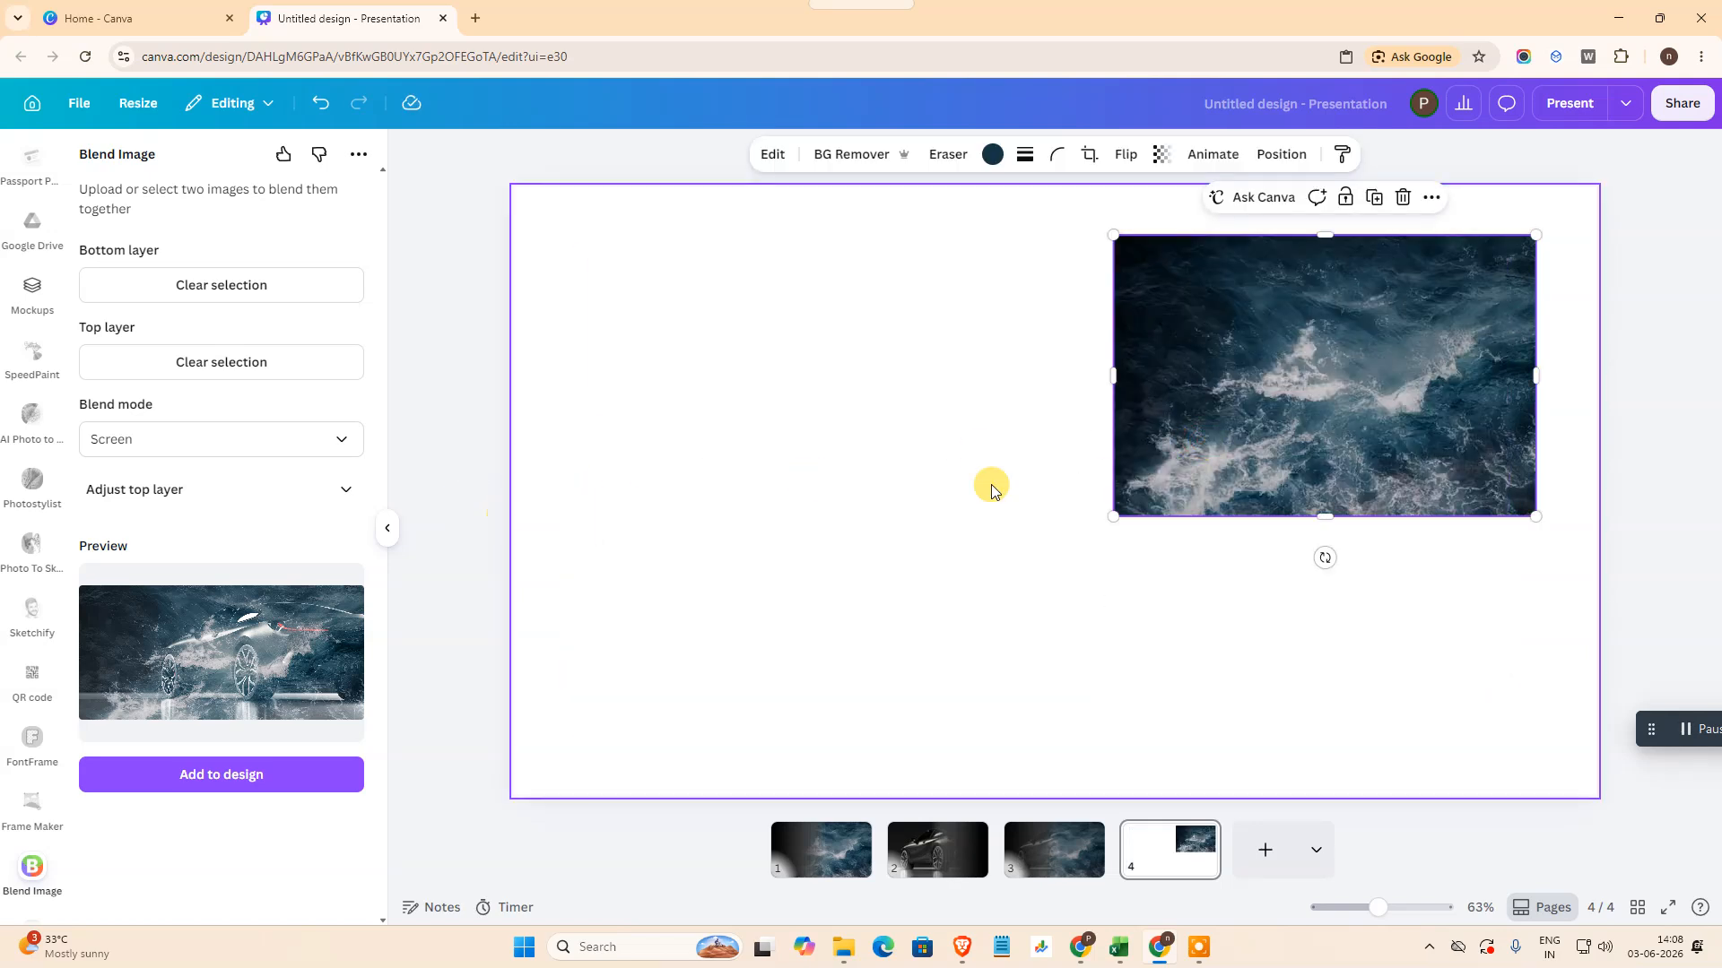